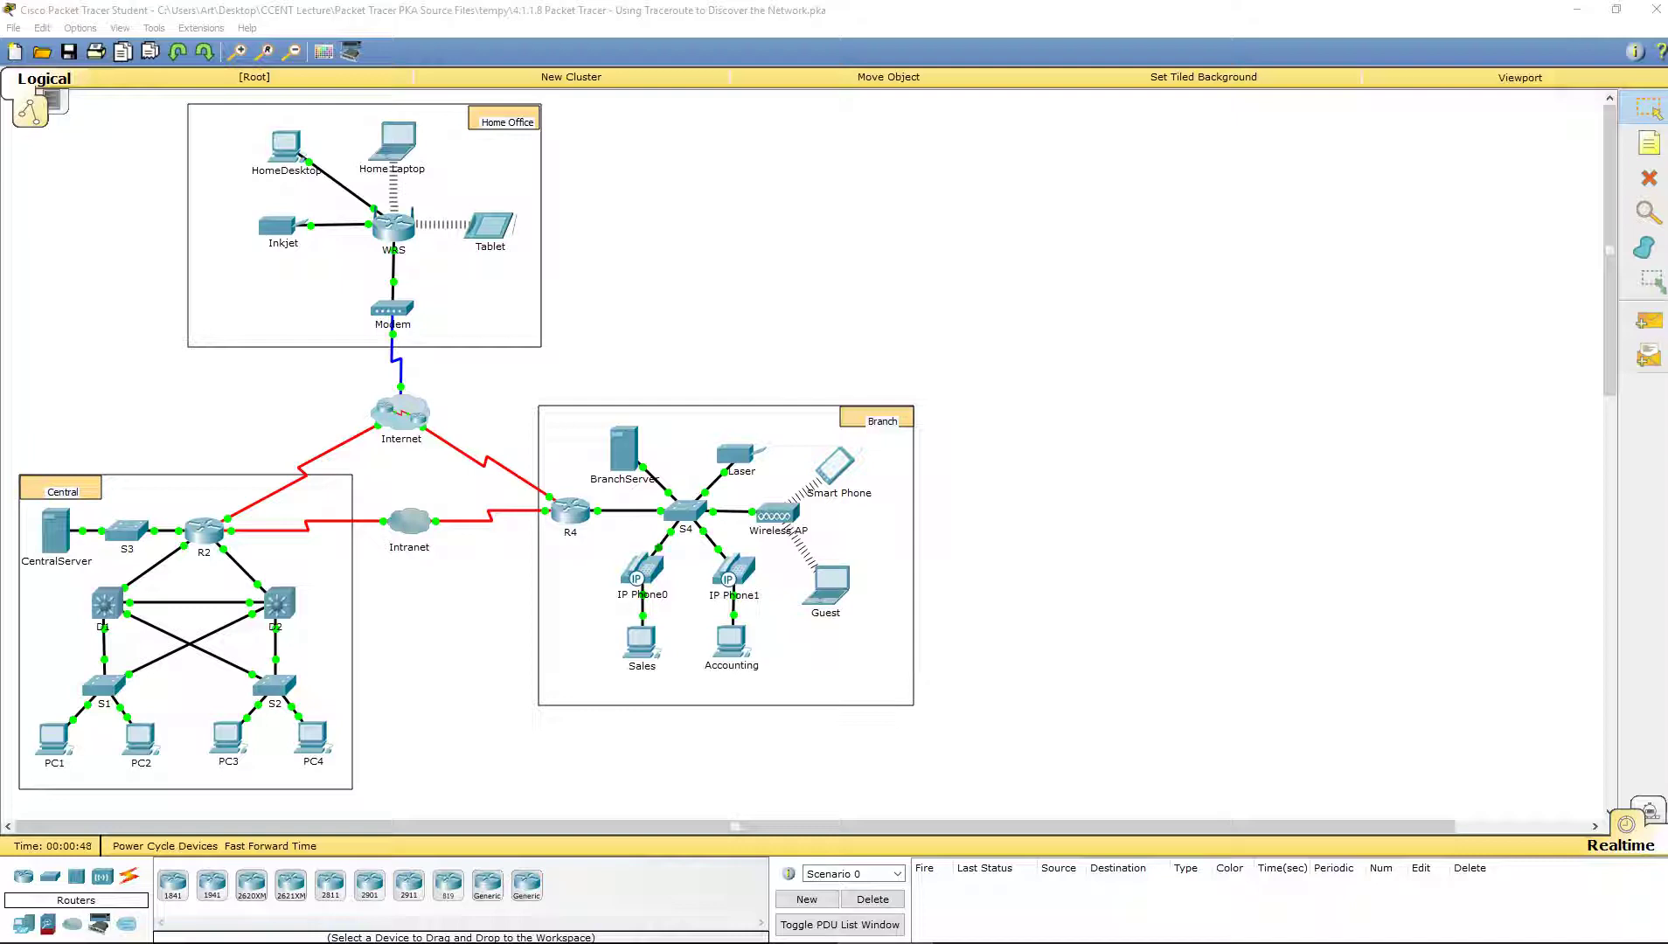
- Open the Sales PC's Command Prompt from its Desktop applications
{"action": "left_click", "coordinate": [1171, 315]}
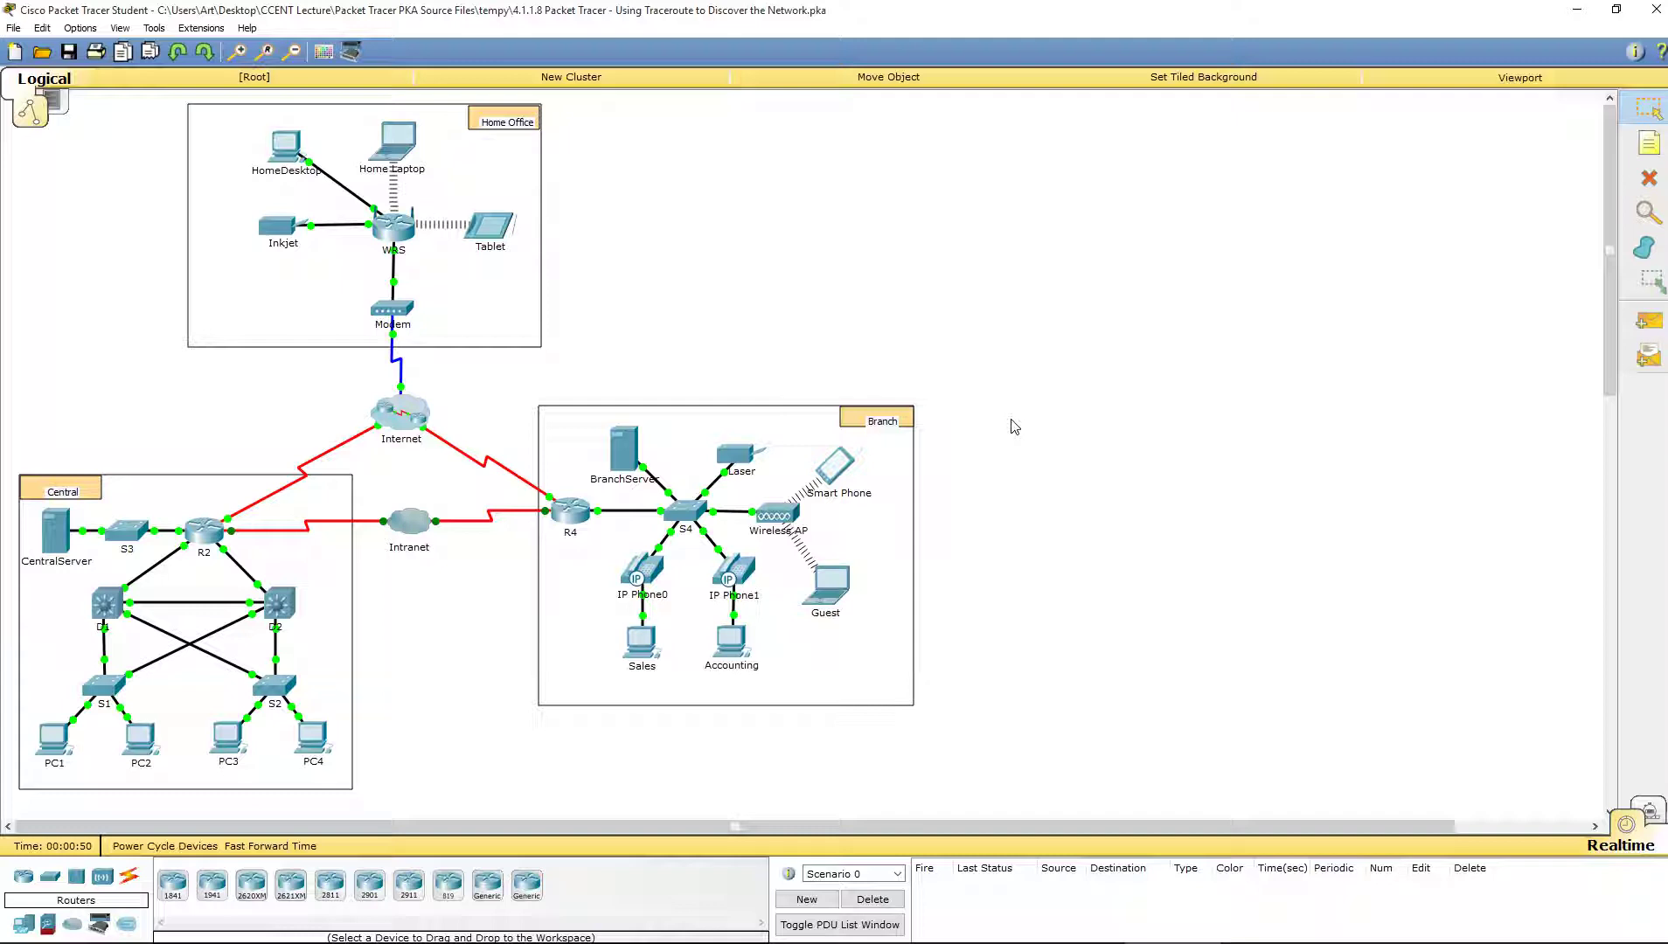
{"action": "left_click", "coordinate": [642, 640]}
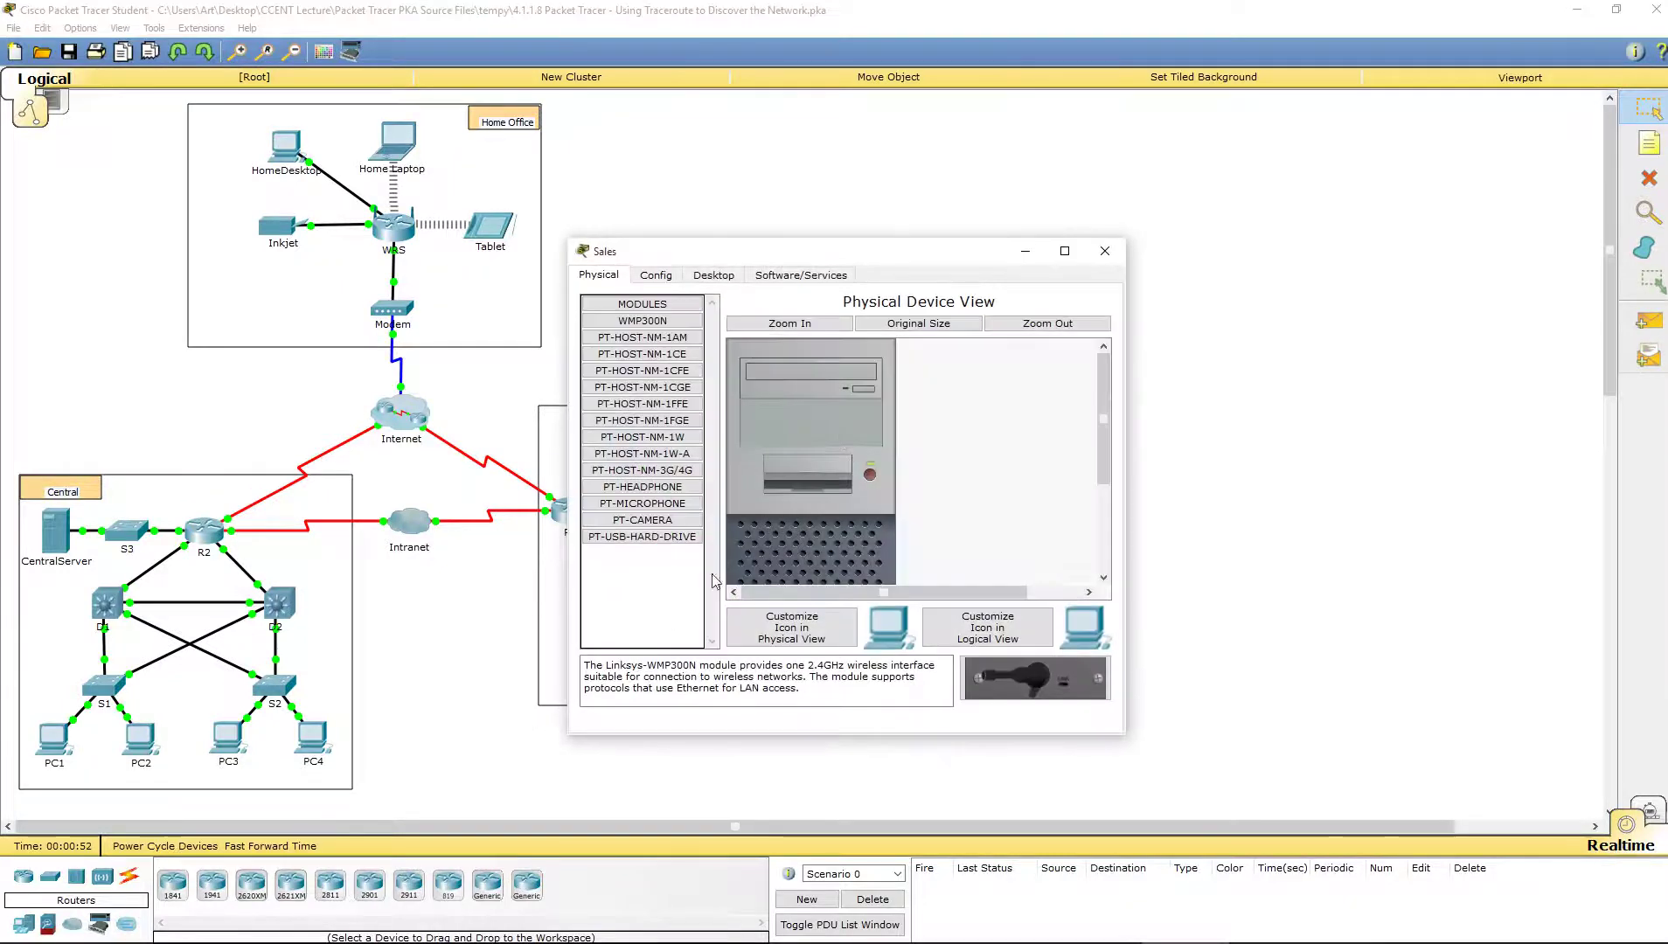
{"action": "left_click", "coordinate": [722, 273]}
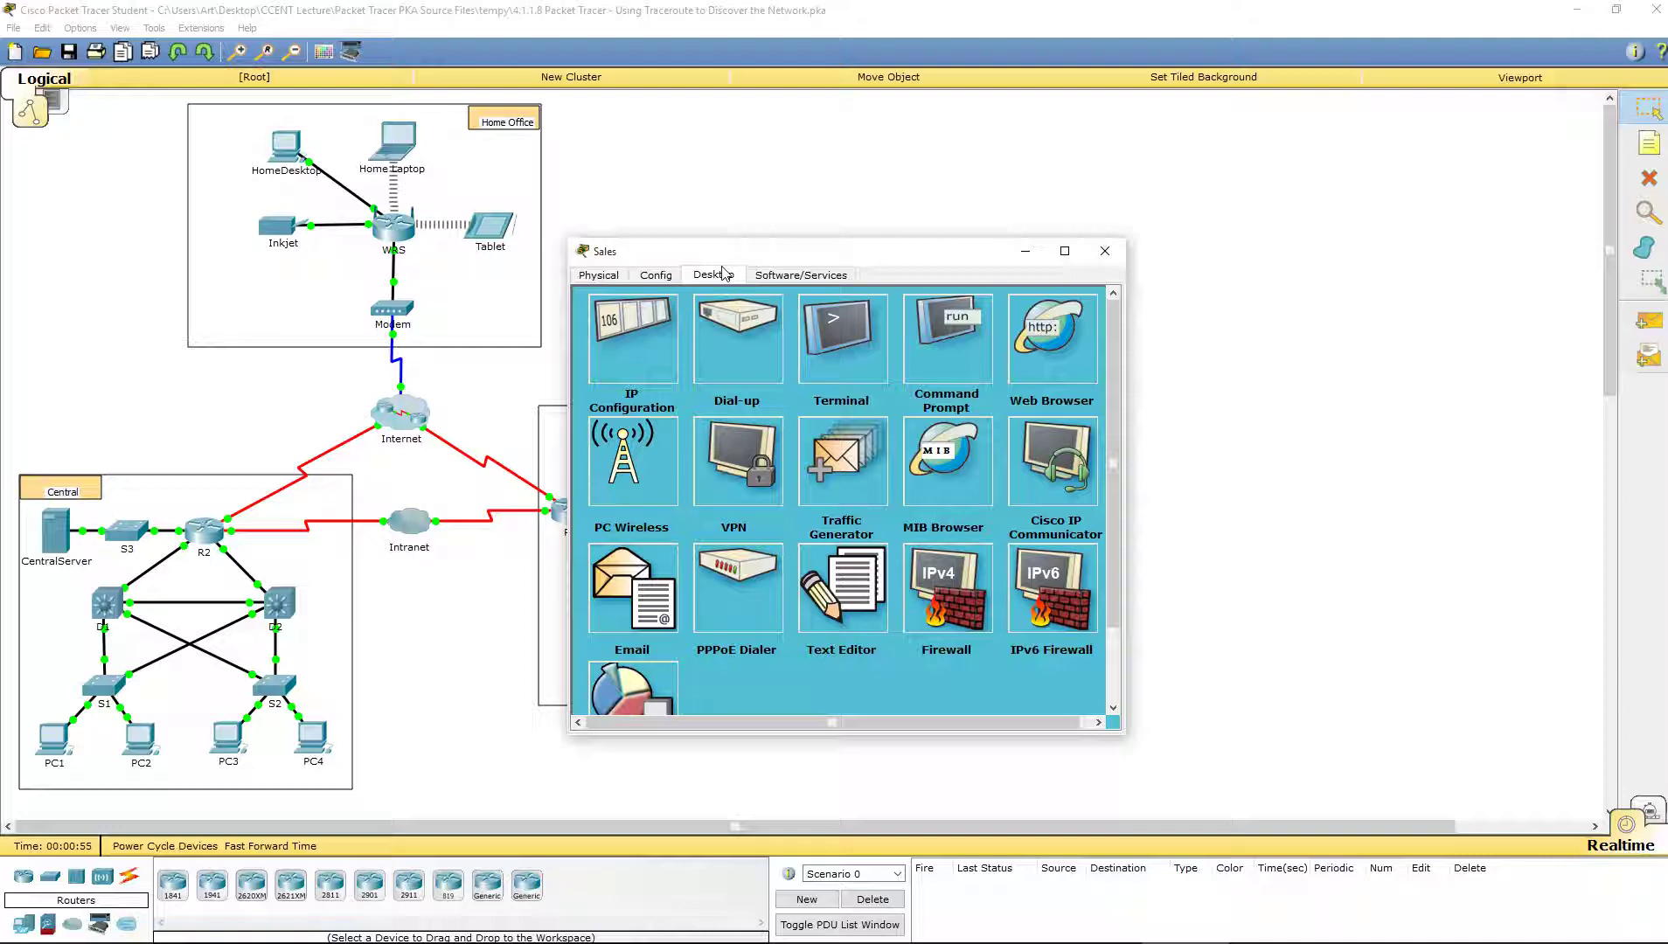
{"action": "left_click", "coordinate": [940, 351]}
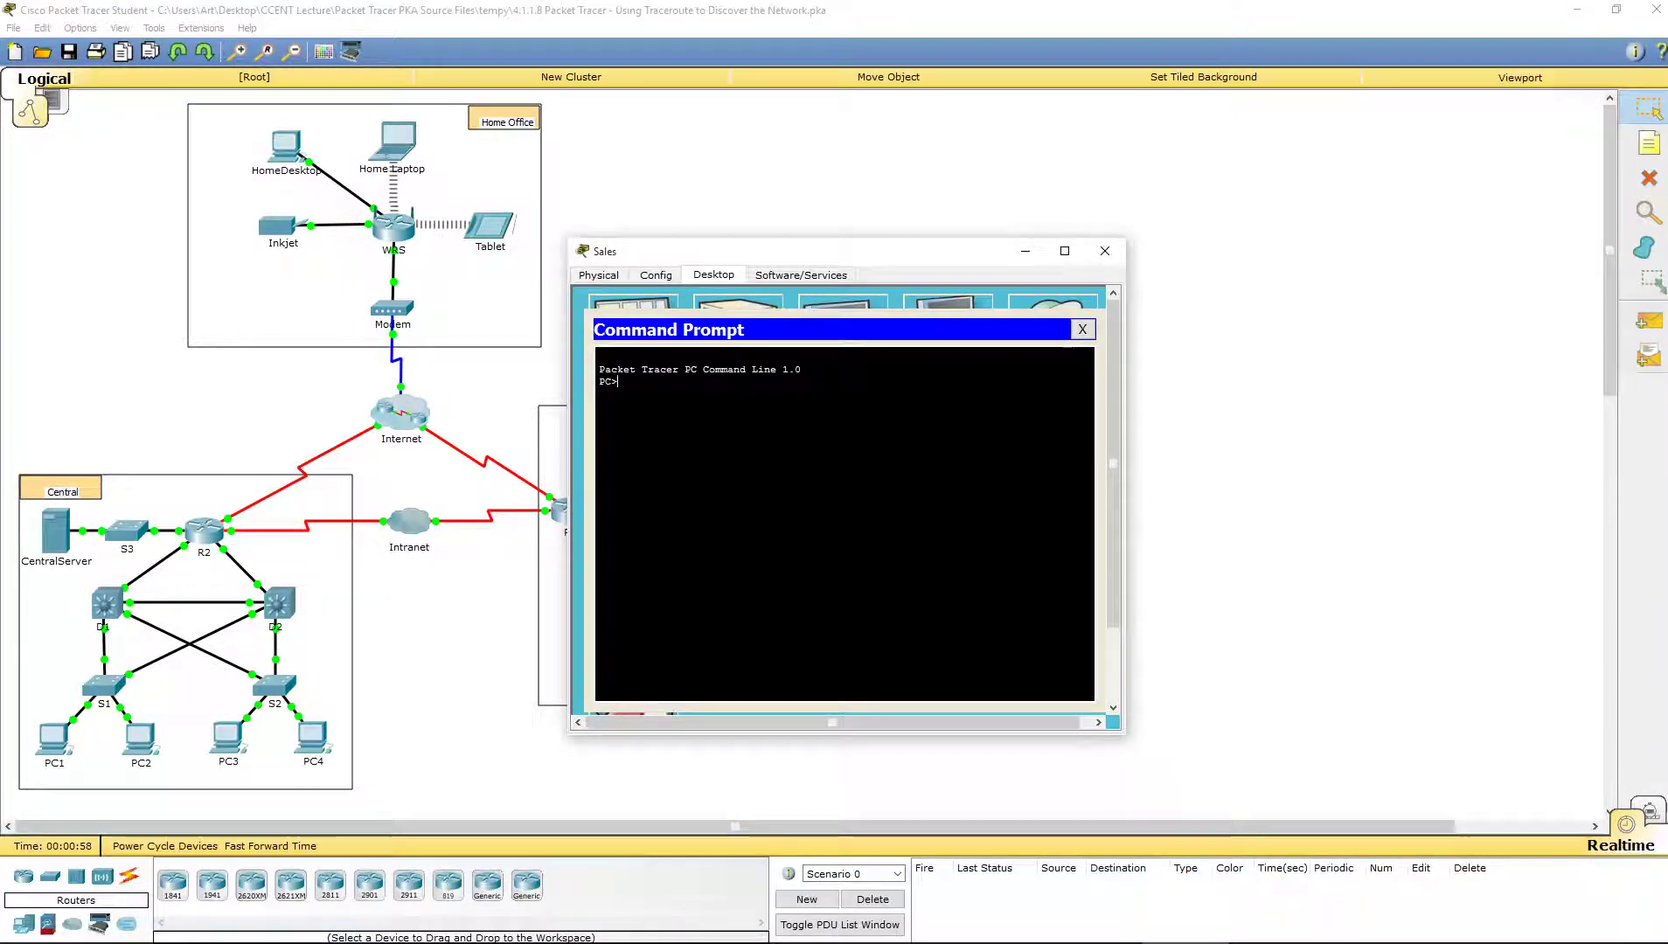
- Run ipconfig to show 172.16.0.5 with gateway 172.16.0.1, highlighting the address and gateway
{"action": "type", "text": "ipconfig"}
{"action": "key", "text": "Return"}
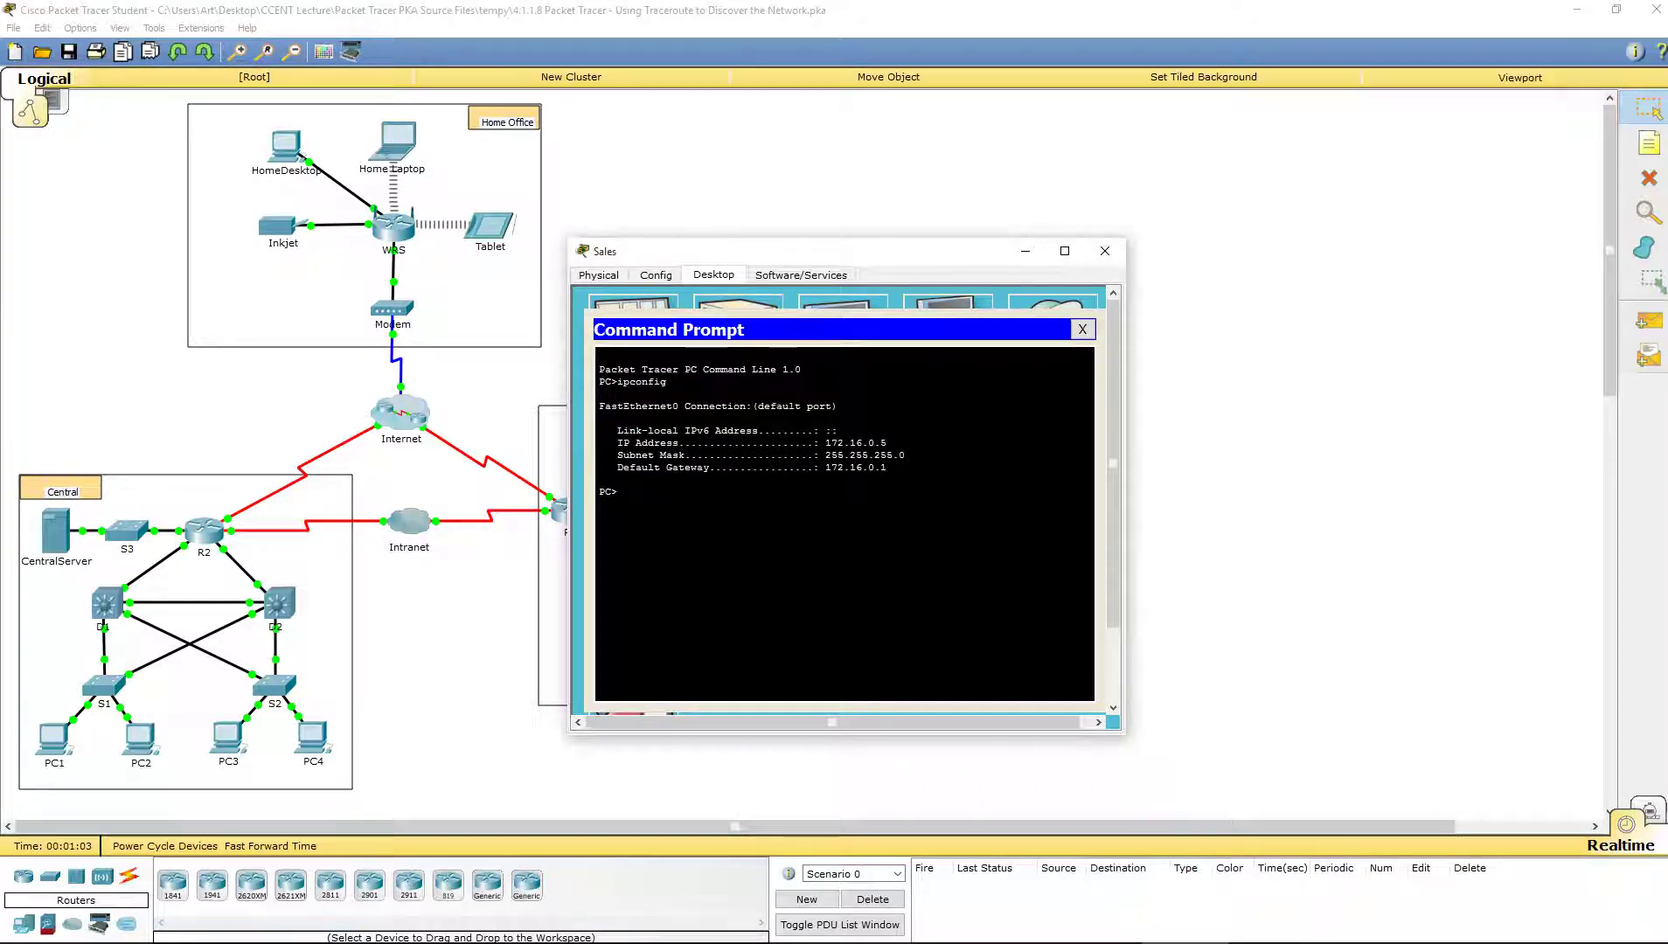
{"action": "left_click_drag", "start_coordinate": [825, 442], "coordinate": [843, 442]}
{"action": "left_click", "coordinate": [843, 443]}
{"action": "left_click_drag", "start_coordinate": [825, 467], "coordinate": [845, 467]}
- Start nslookup's interactive lookup prompt on the Sales PC
{"action": "left_click", "coordinate": [845, 466]}
{"action": "type", "text": "slookup"}
{"action": "key", "text": "Return"}
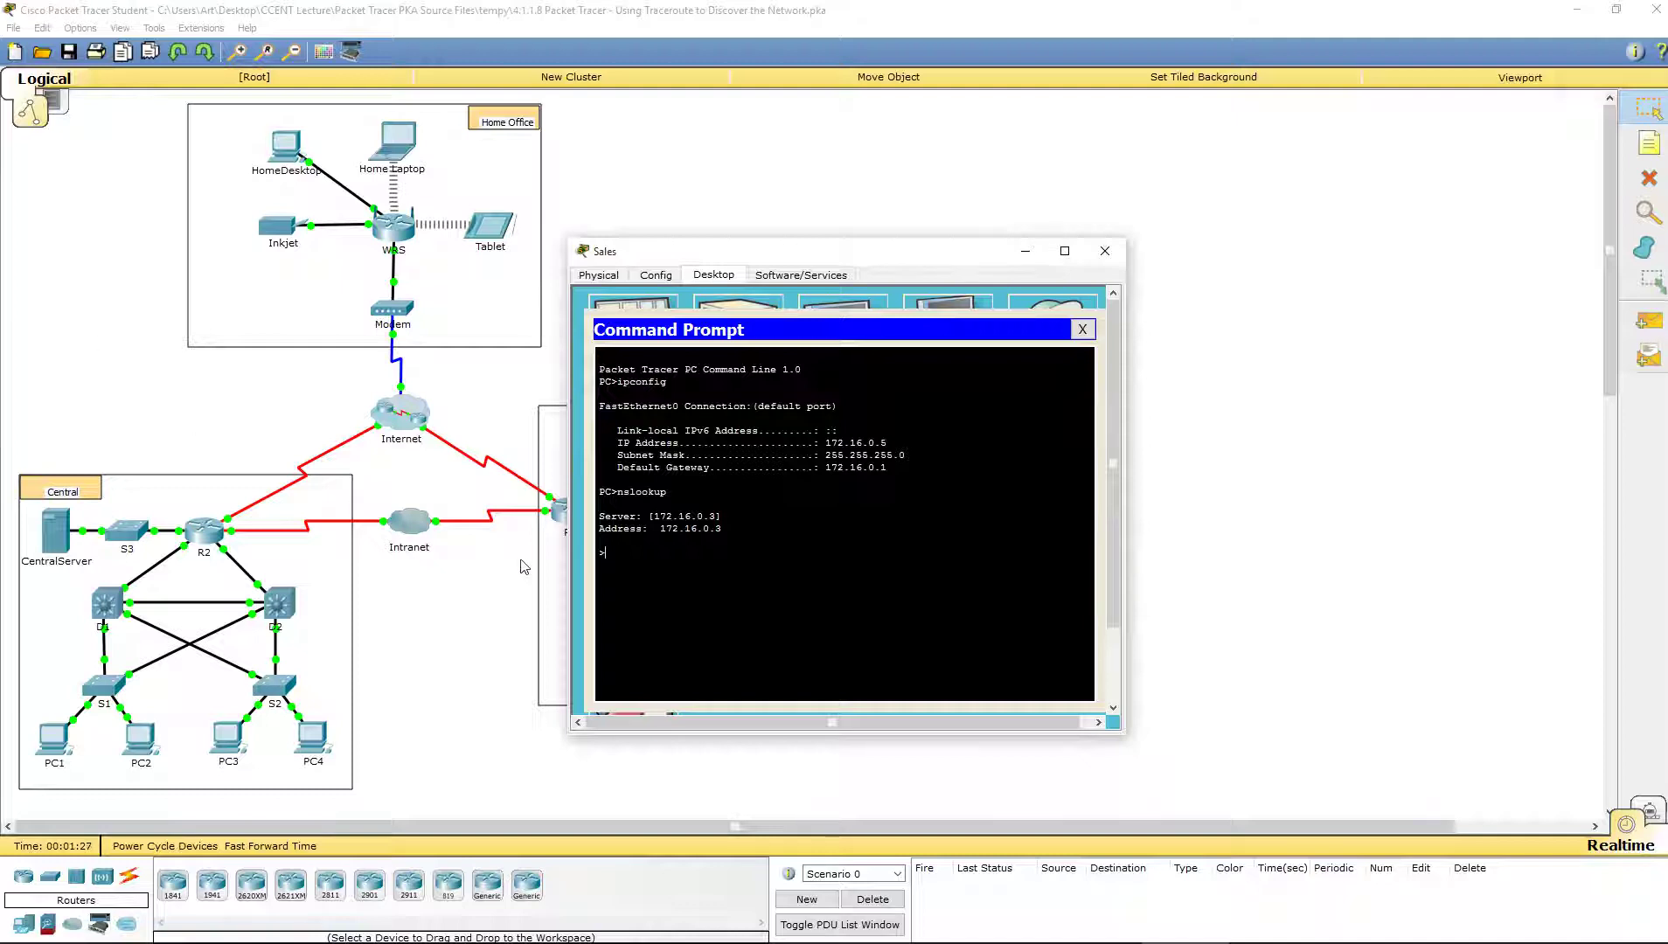
{"action": "left_click", "coordinate": [615, 492]}
- Look up b2server.pt.pka, retrying after a mistyped name, to resolve 128.107.64.254
{"action": "type", "text": "t"}
{"action": "type", "text": "2serv"}
{"action": "type", "text": "er"}
{"action": "type", "text": ".pt"}
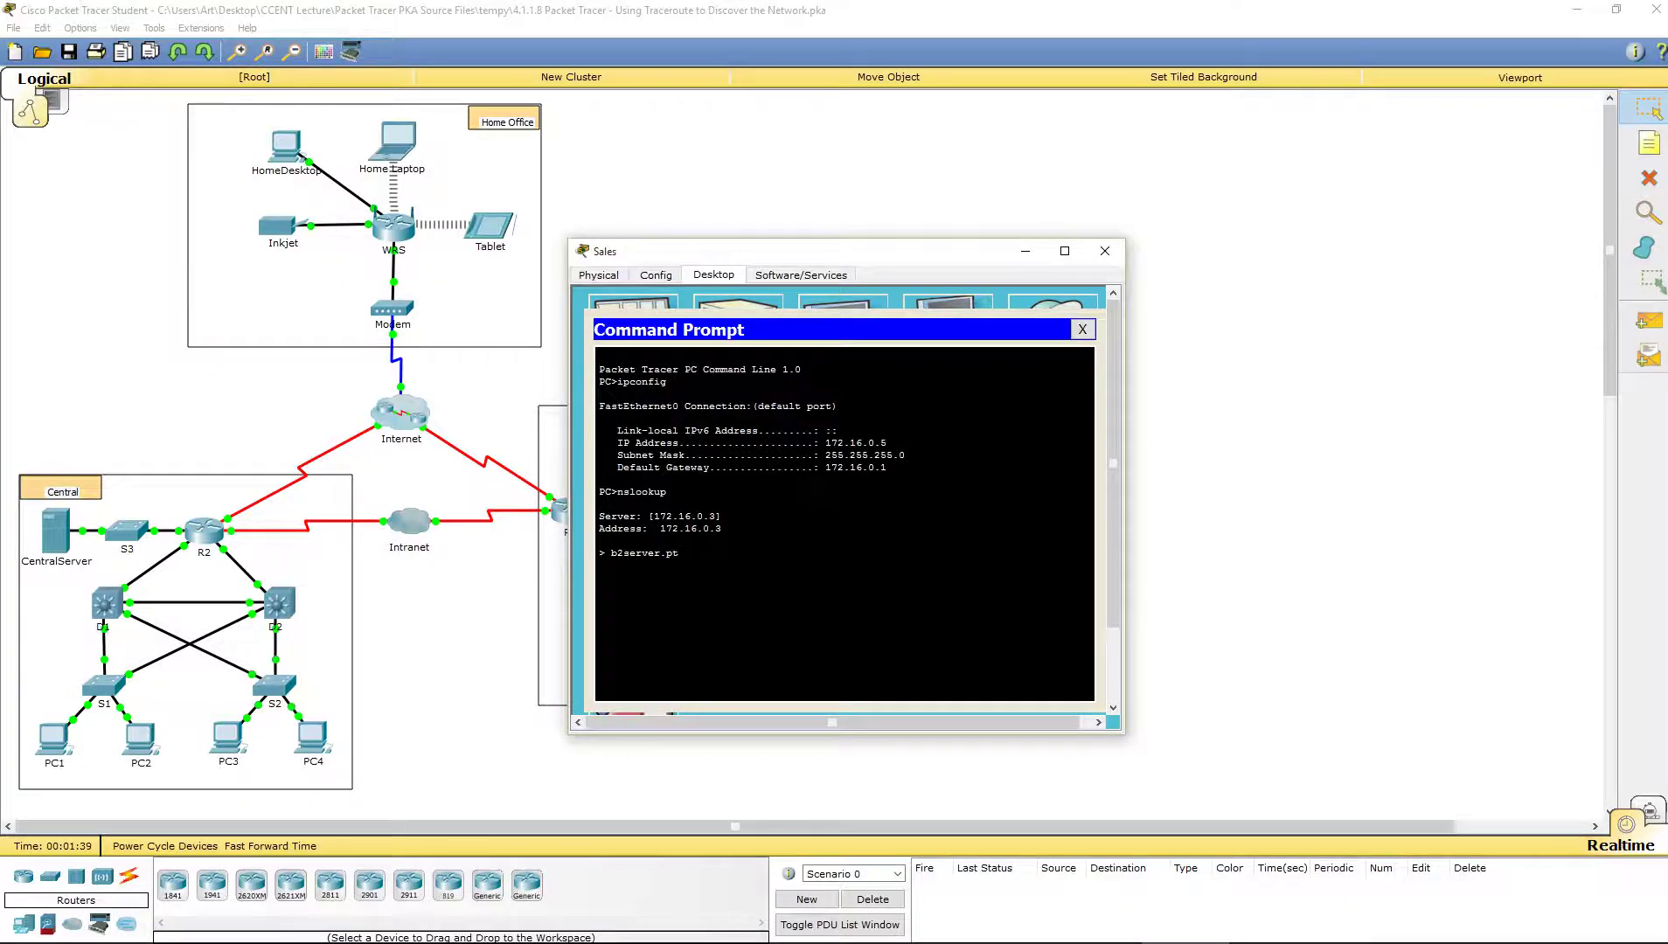
{"action": "type", "text": ".pkas"}
{"action": "key", "text": "BackSpace"}
{"action": "key", "text": "Return"}
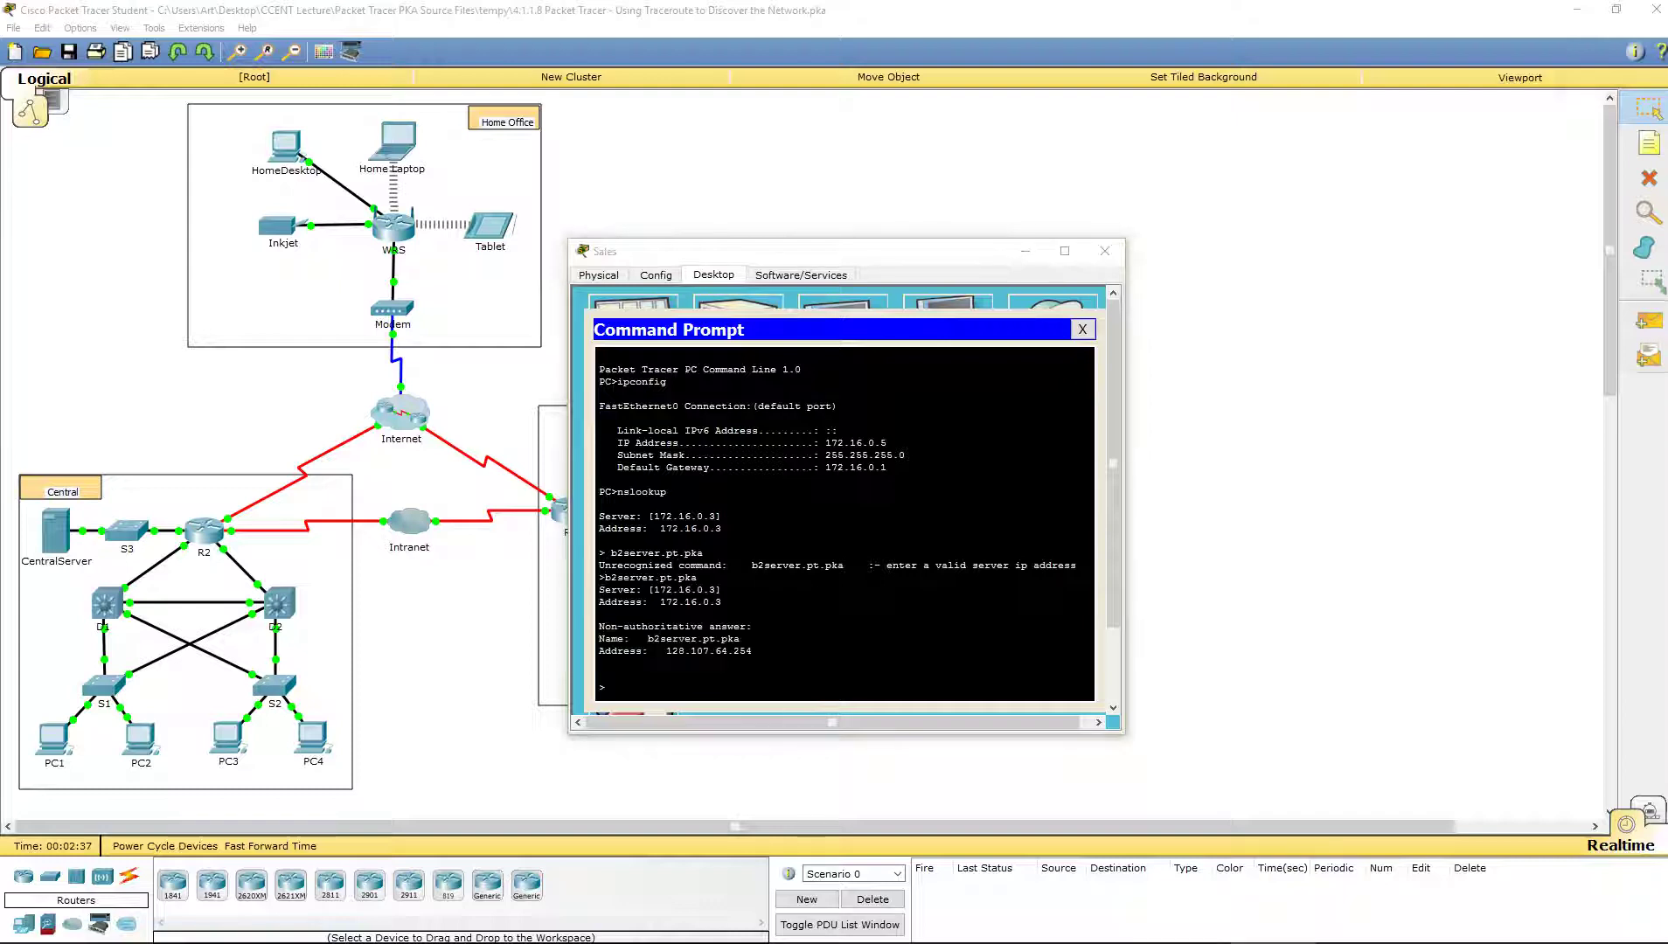
{"action": "left_click", "coordinate": [722, 725]}
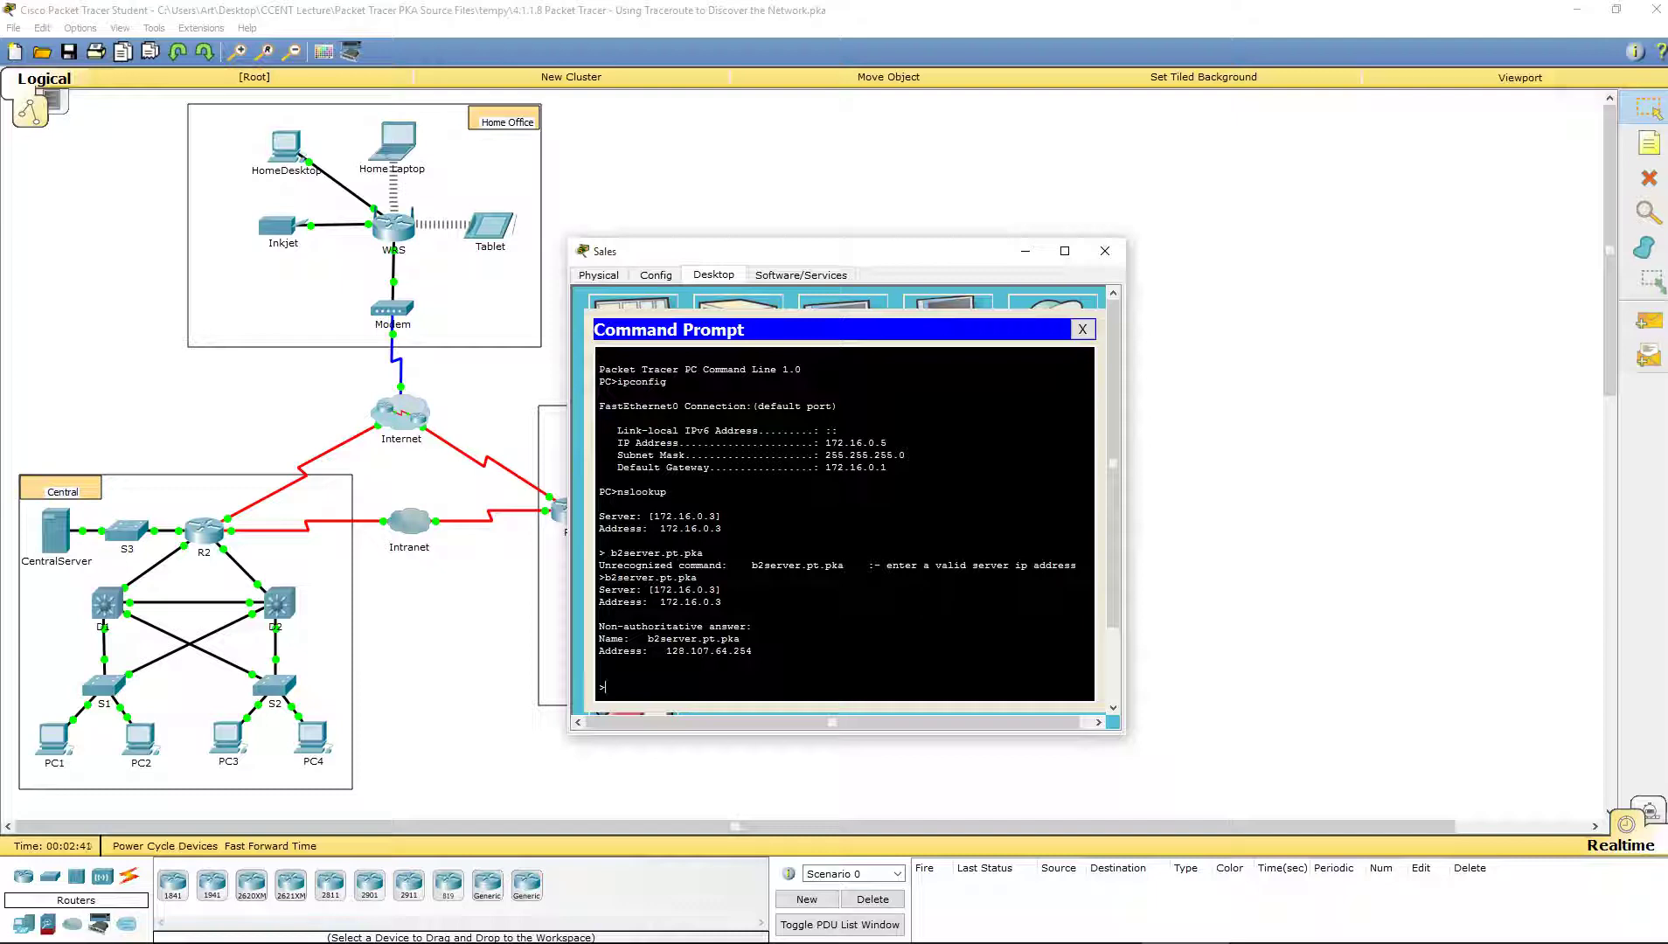
{"action": "type", "text": "bs"}
{"action": "type", "text": "2serv"}
{"action": "type", "text": "er.pt.,pka"}
{"action": "key", "text": "BackSpace"}
{"action": "key", "text": "BackSpace"}
{"action": "key", "text": "BackSpace"}
{"action": "key", "text": "Return"}
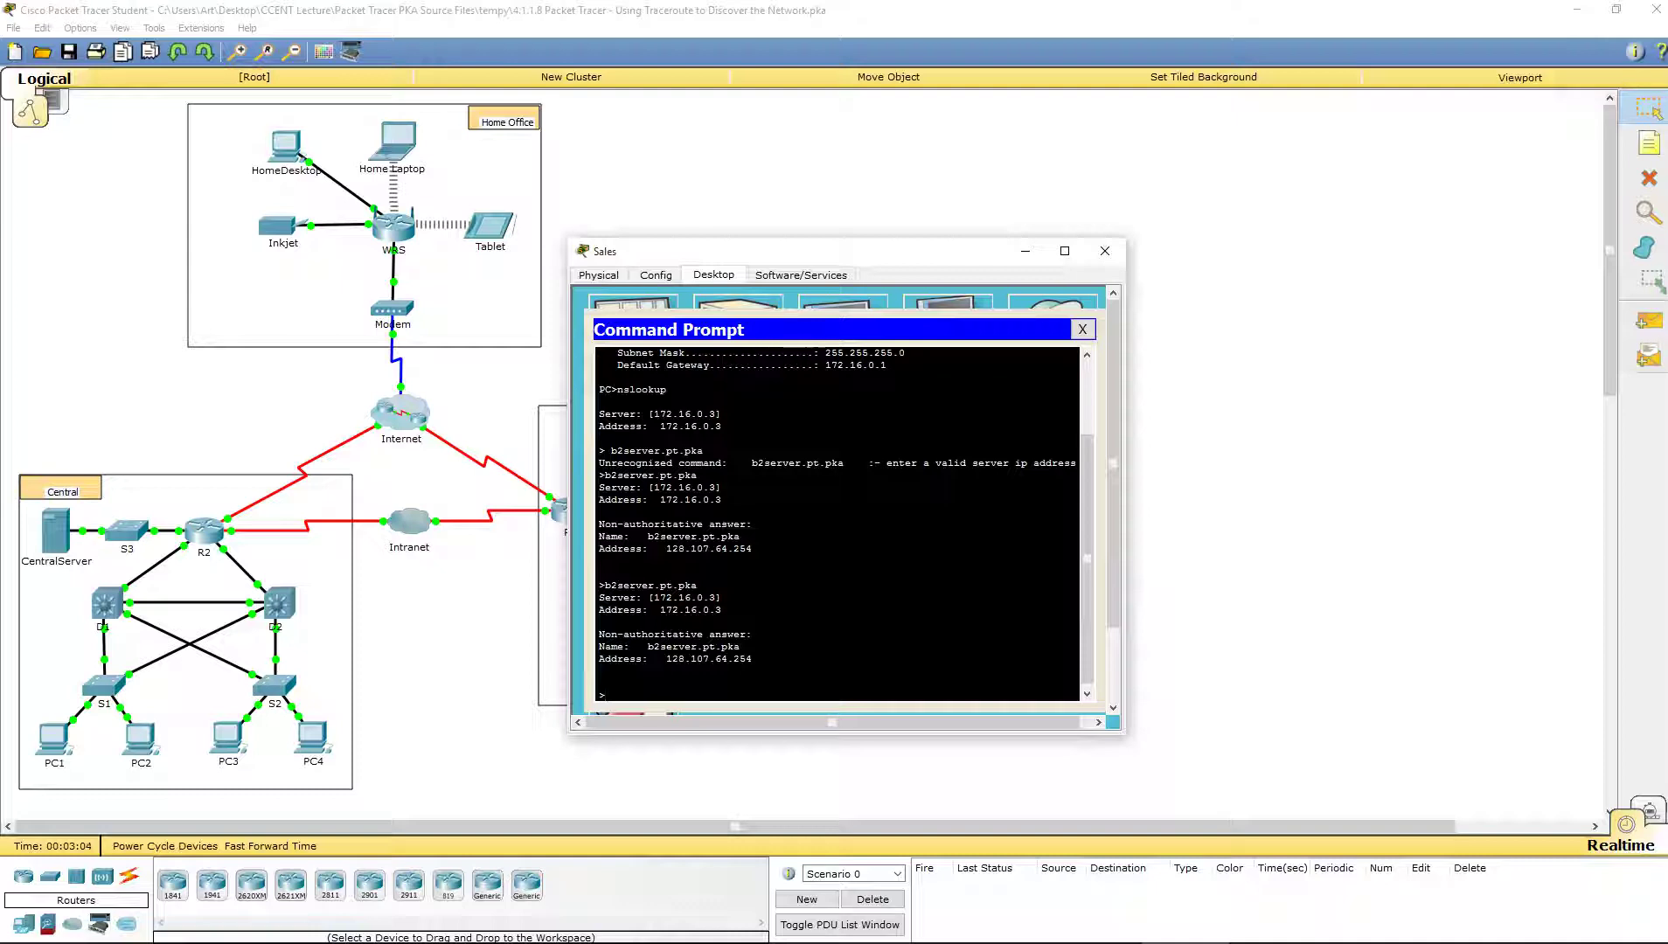
- Exit nslookup and run tracert b2server.pt.pka, reaching 128.107.64.254 in 5 hops
{"action": "type", "text": "tracer"}
{"action": "key", "text": "BackSpace"}
{"action": "key", "text": "BackSpace"}
{"action": "key", "text": "BackSpace"}
{"action": "key", "text": "BackSpace"}
{"action": "key", "text": "BackSpace"}
{"action": "key", "text": "BackSpace"}
{"action": "key", "text": "BackSpace"}
{"action": "type", "text": "exit"}
{"action": "key", "text": "Return"}
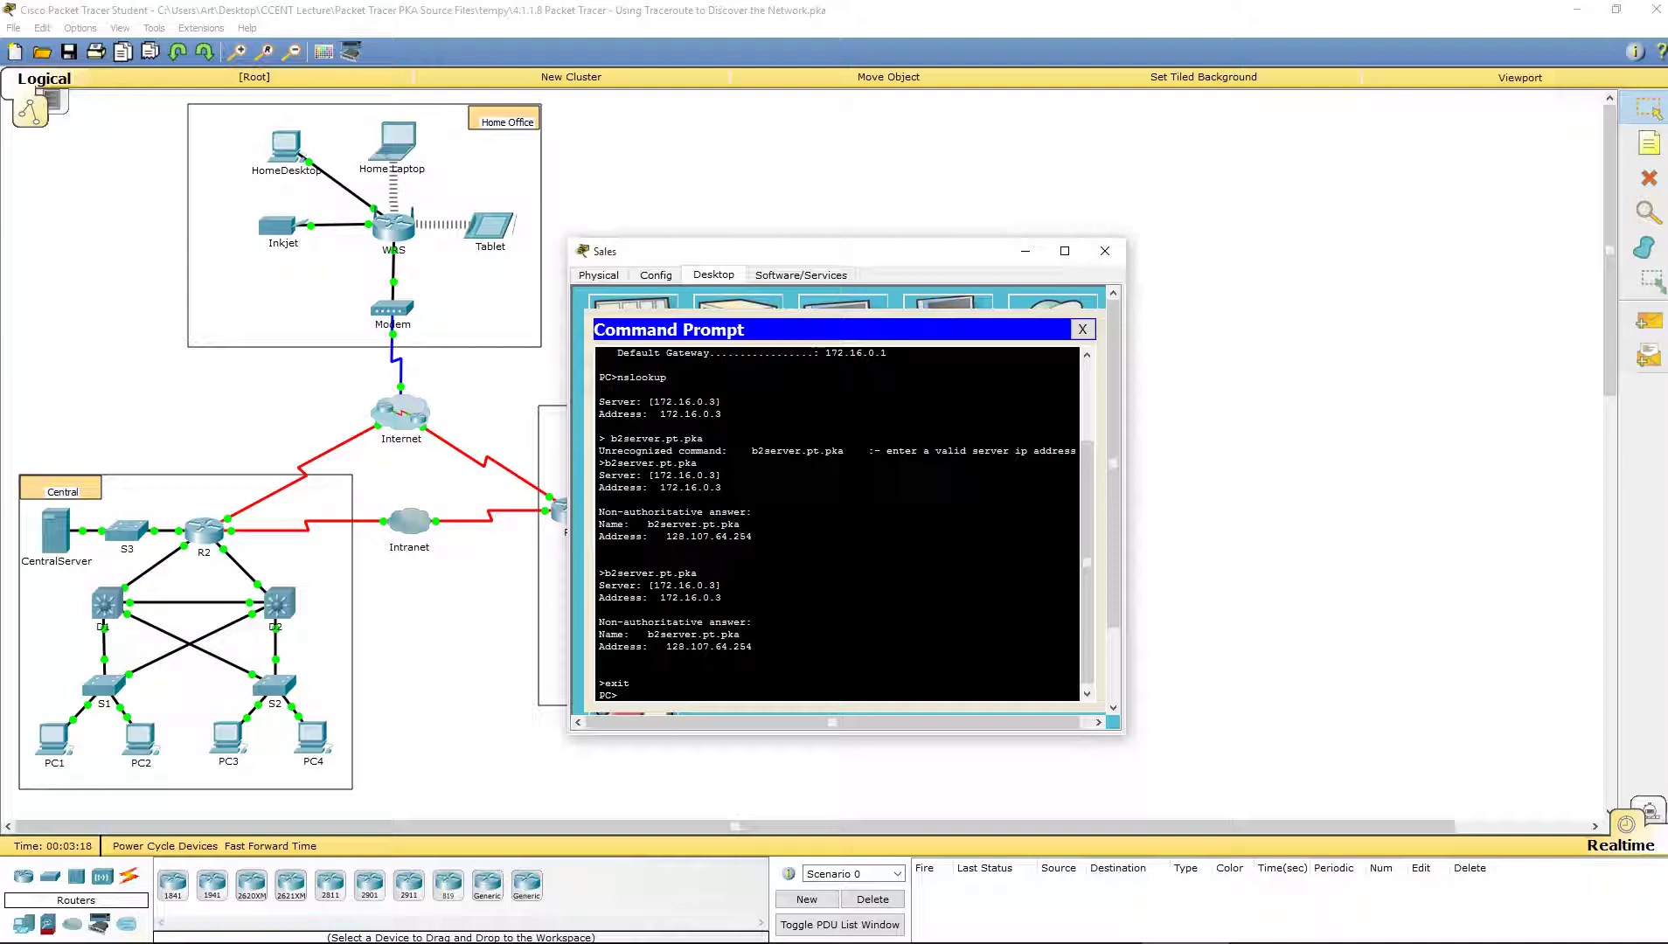
{"action": "type", "text": "acert b2server.pty.pka"}
{"action": "key", "text": "Return"}
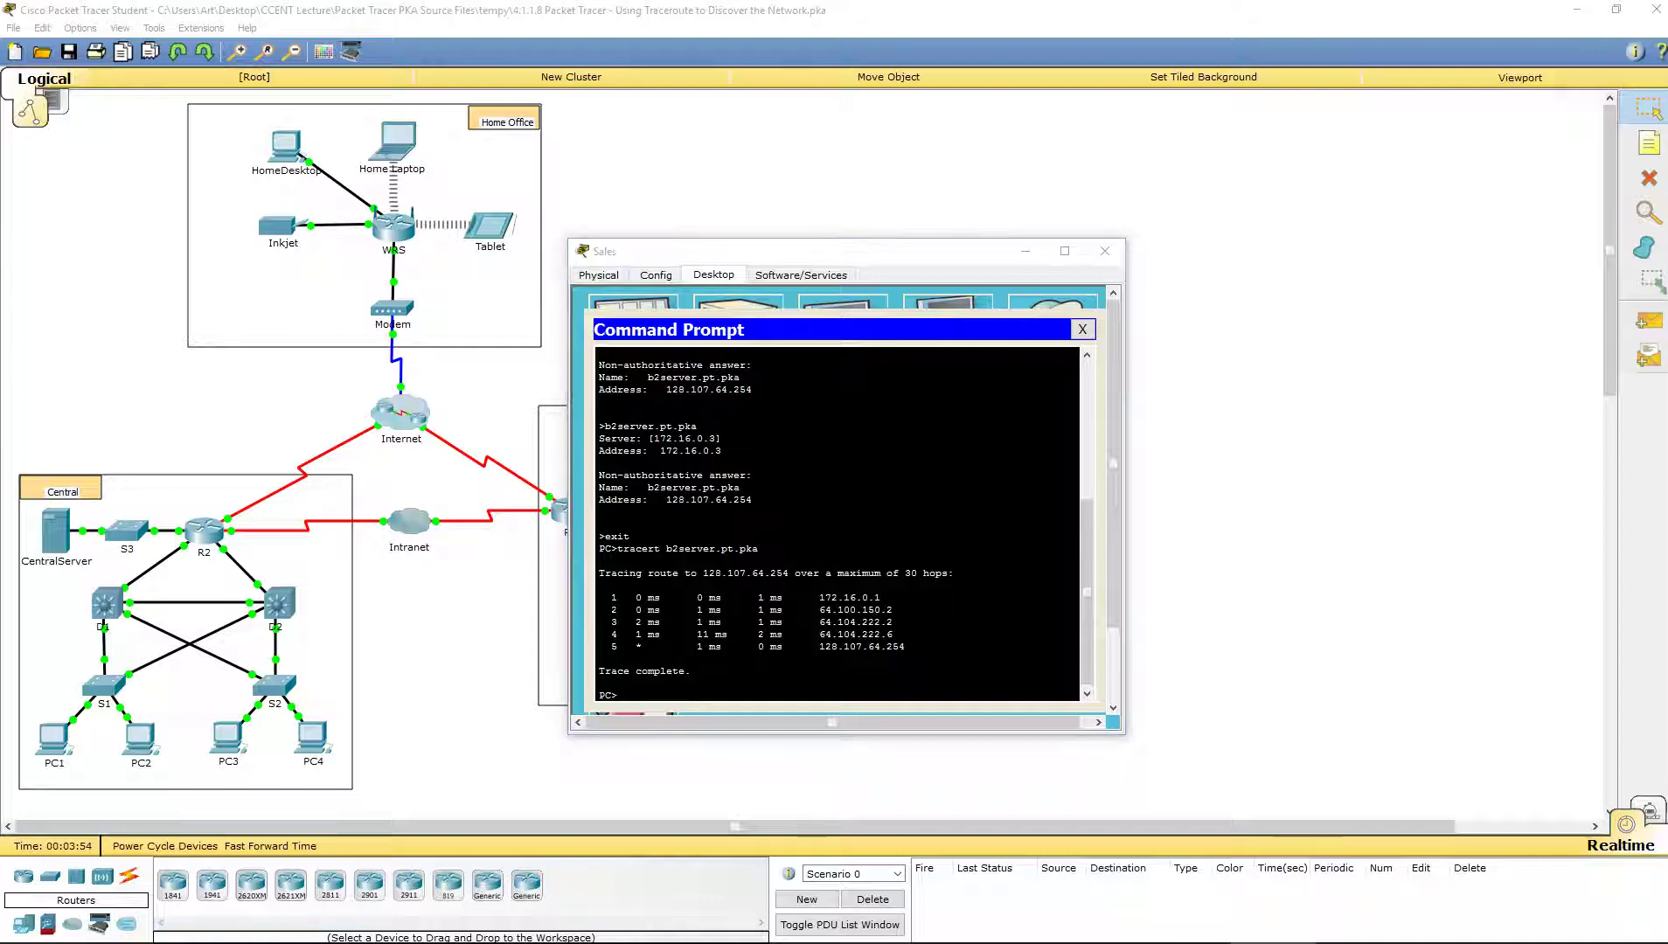
- Highlight the trace's first hop and telnet to R4 at 172.16.0.1
{"action": "left_click_drag", "start_coordinate": [600, 597], "coordinate": [880, 598]}
{"action": "left_click", "coordinate": [881, 598]}
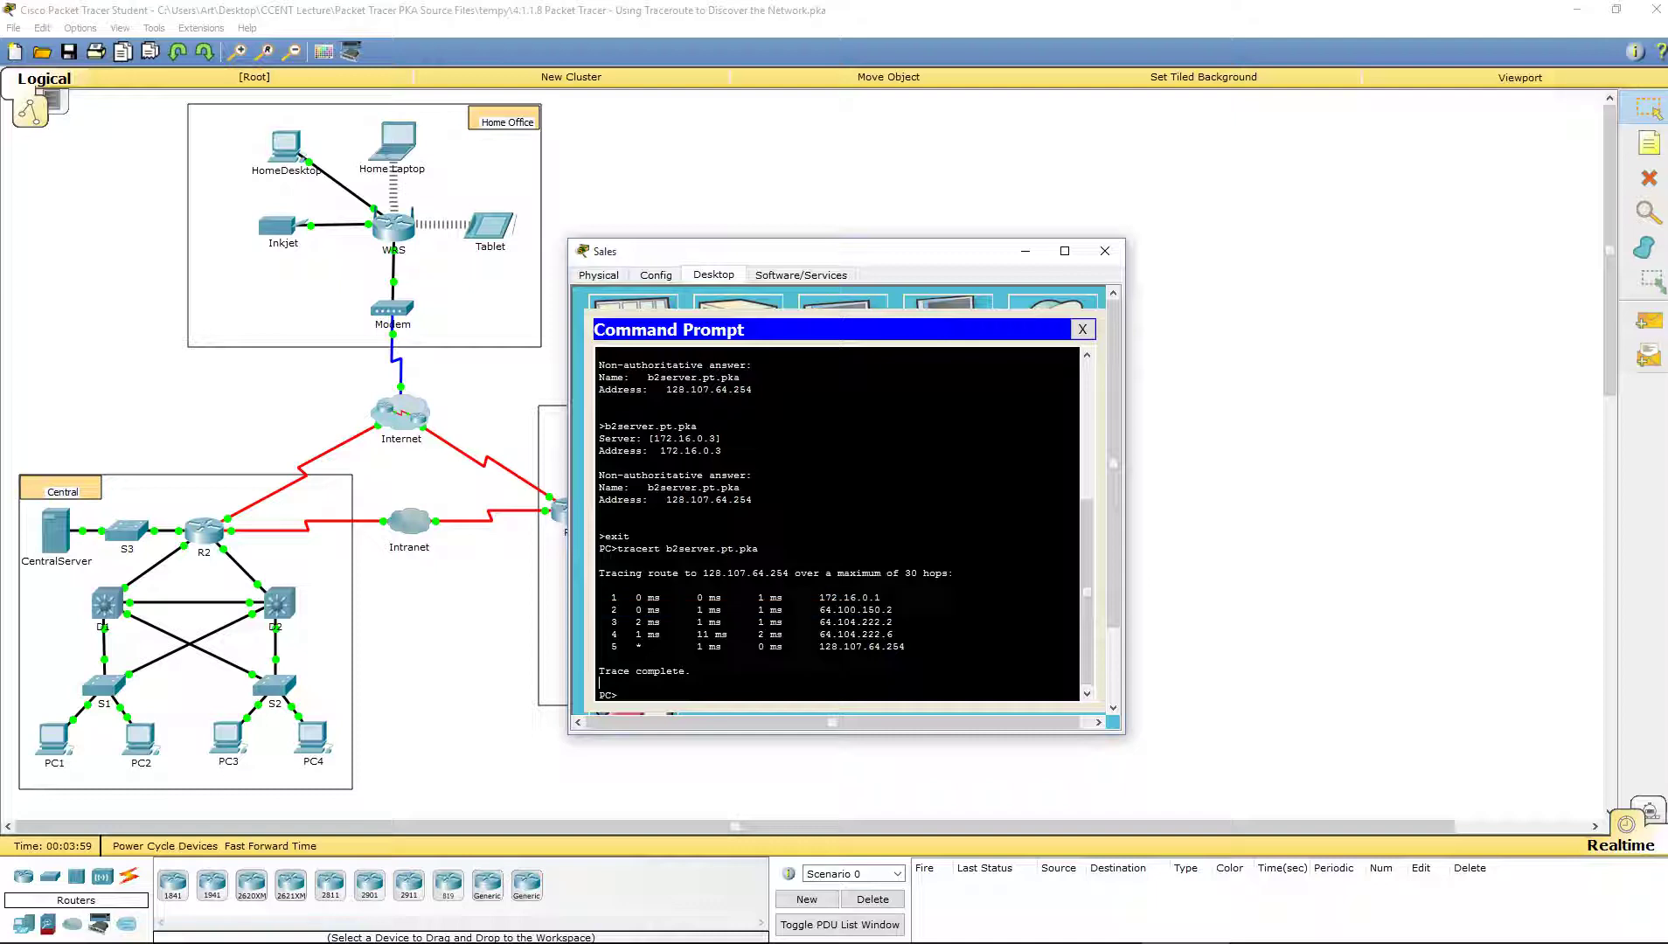
{"action": "key", "text": "Return"}
{"action": "key", "text": "Return"}
{"action": "type", "text": "telnet 172.16.0.1"}
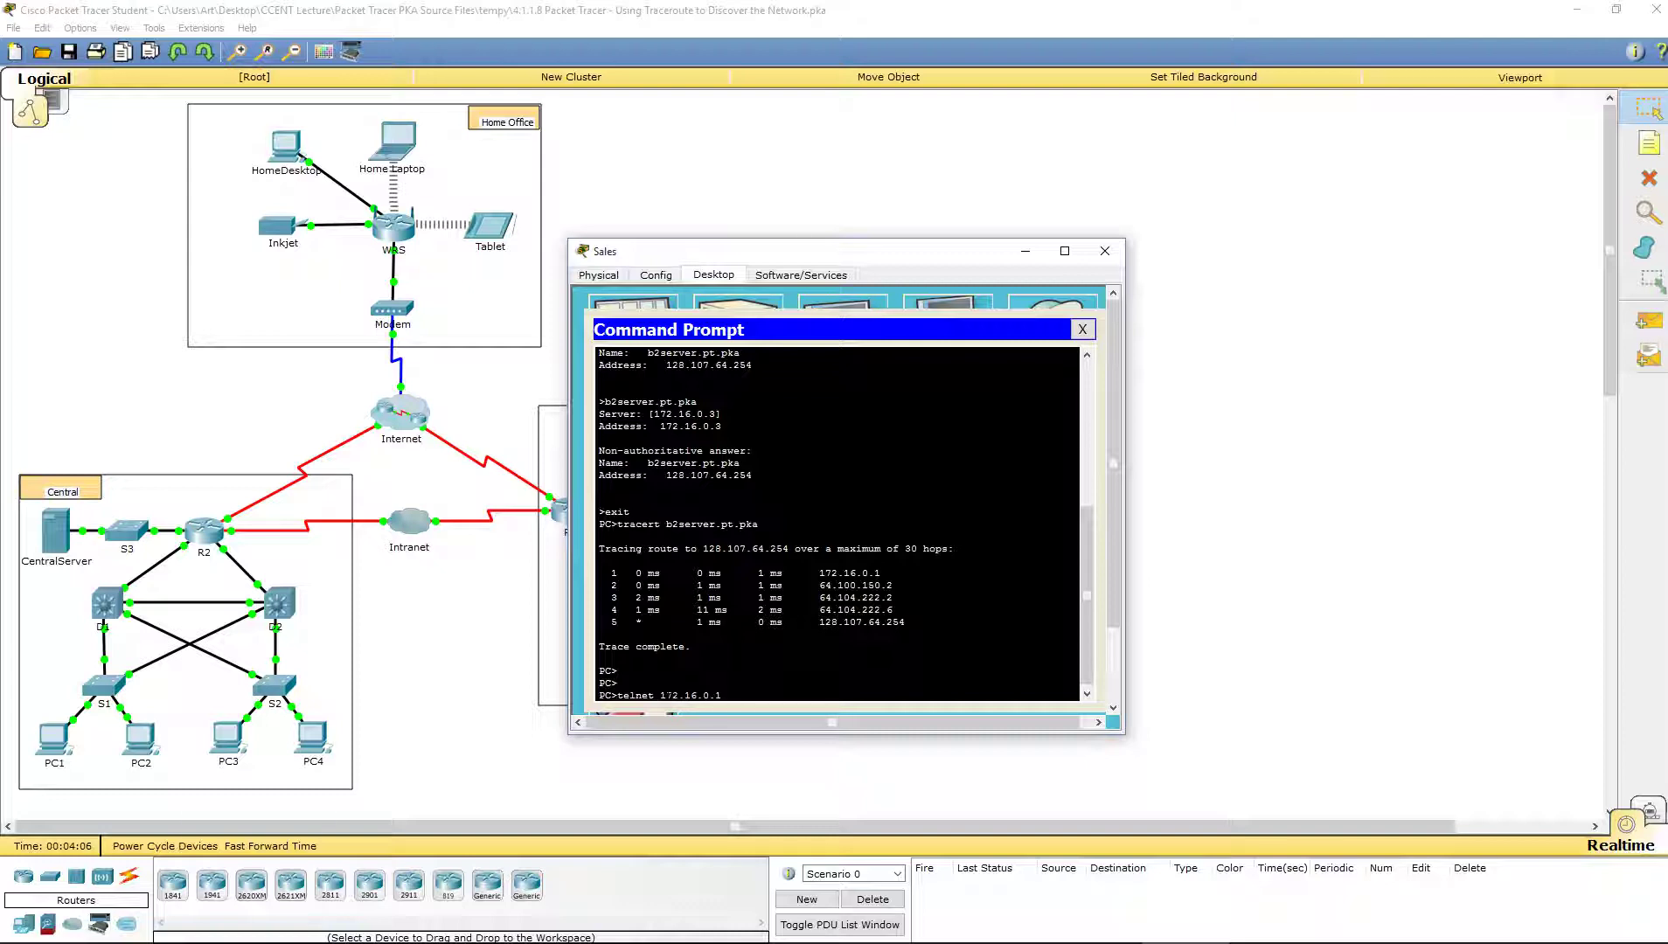
{"action": "key", "text": "Return"}
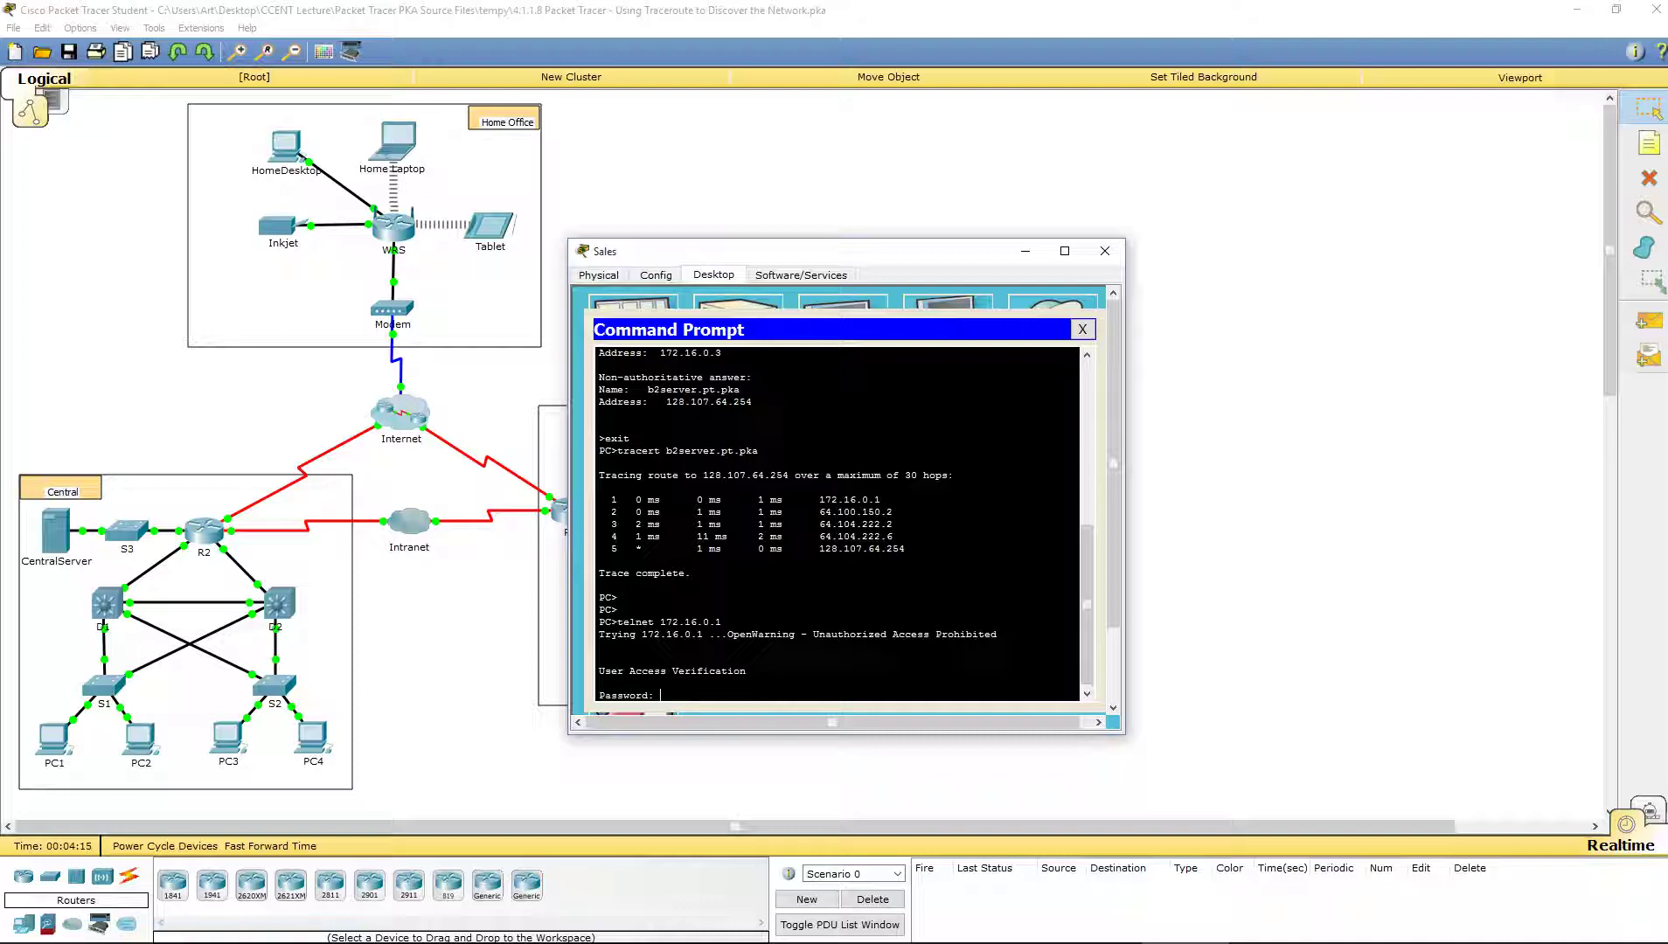
- Log in to R4 and enter privileged mode with the enable password
{"action": "key", "text": "Return"}
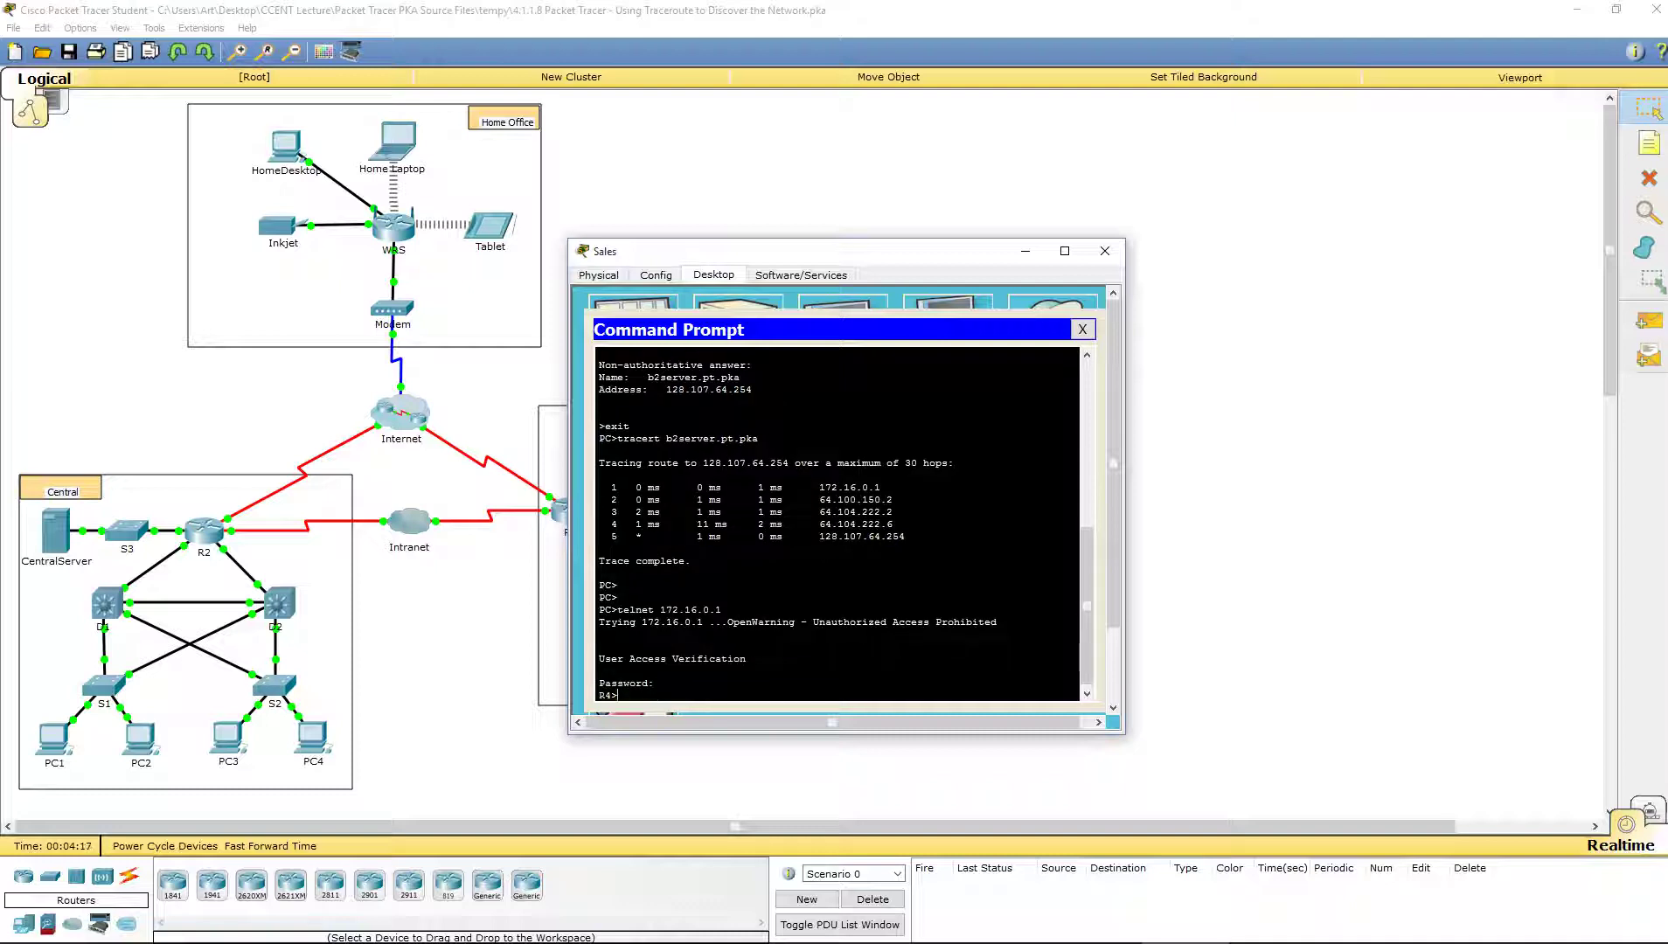
{"action": "type", "text": "en"}
{"action": "key", "text": "Return"}
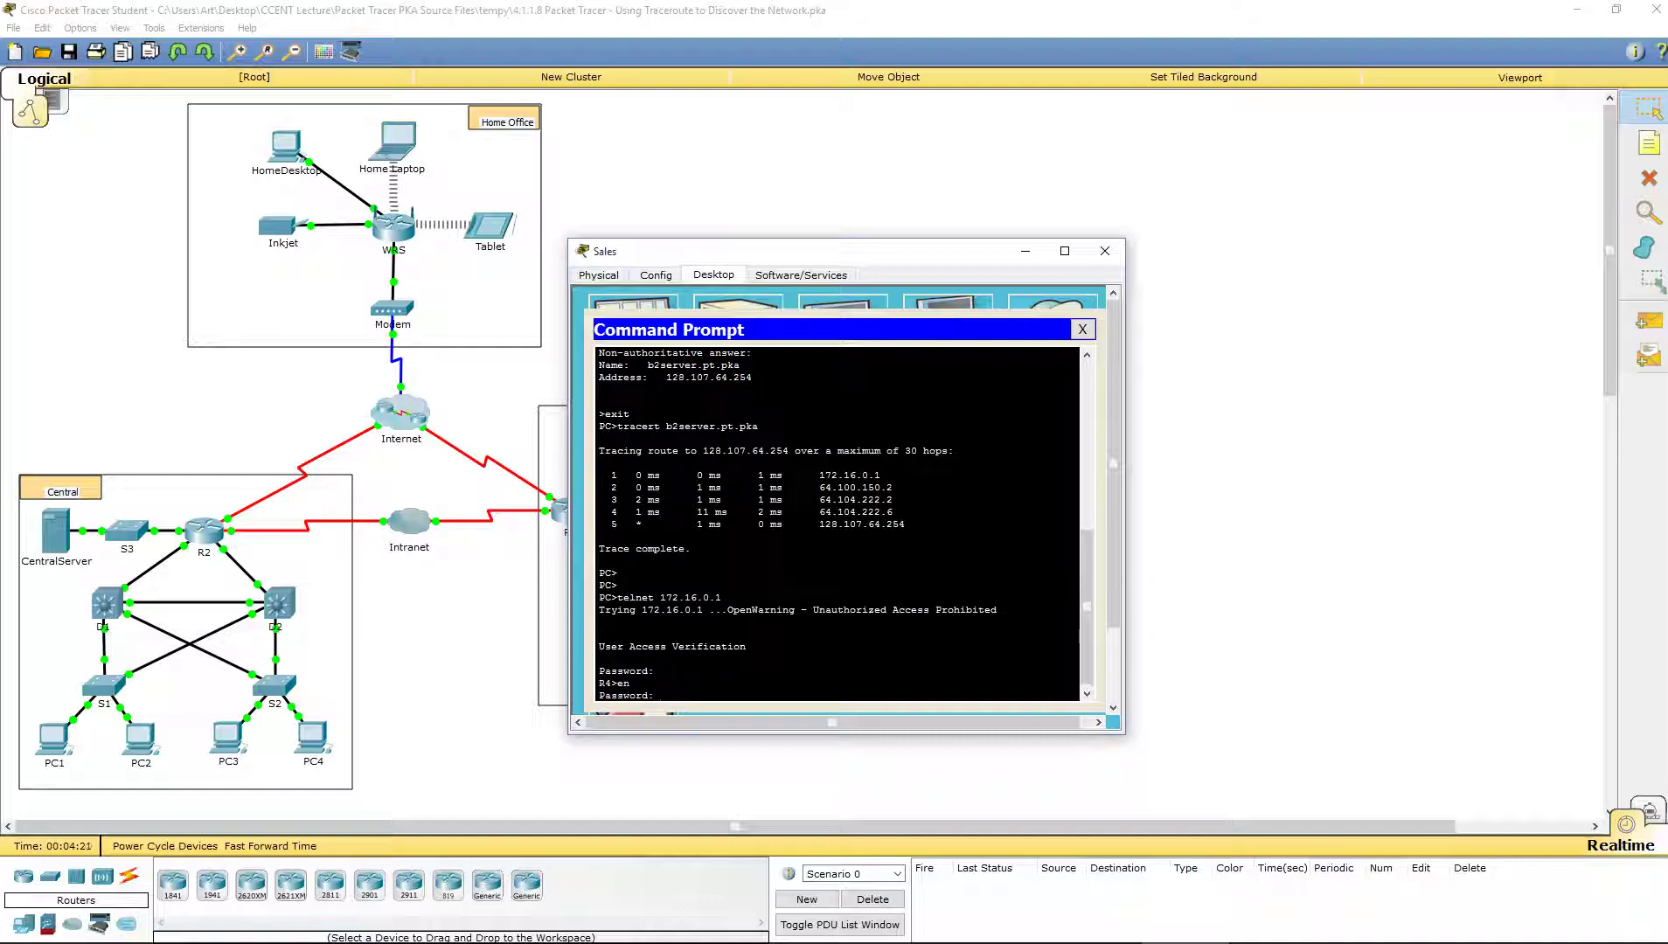
{"action": "key", "text": "Return"}
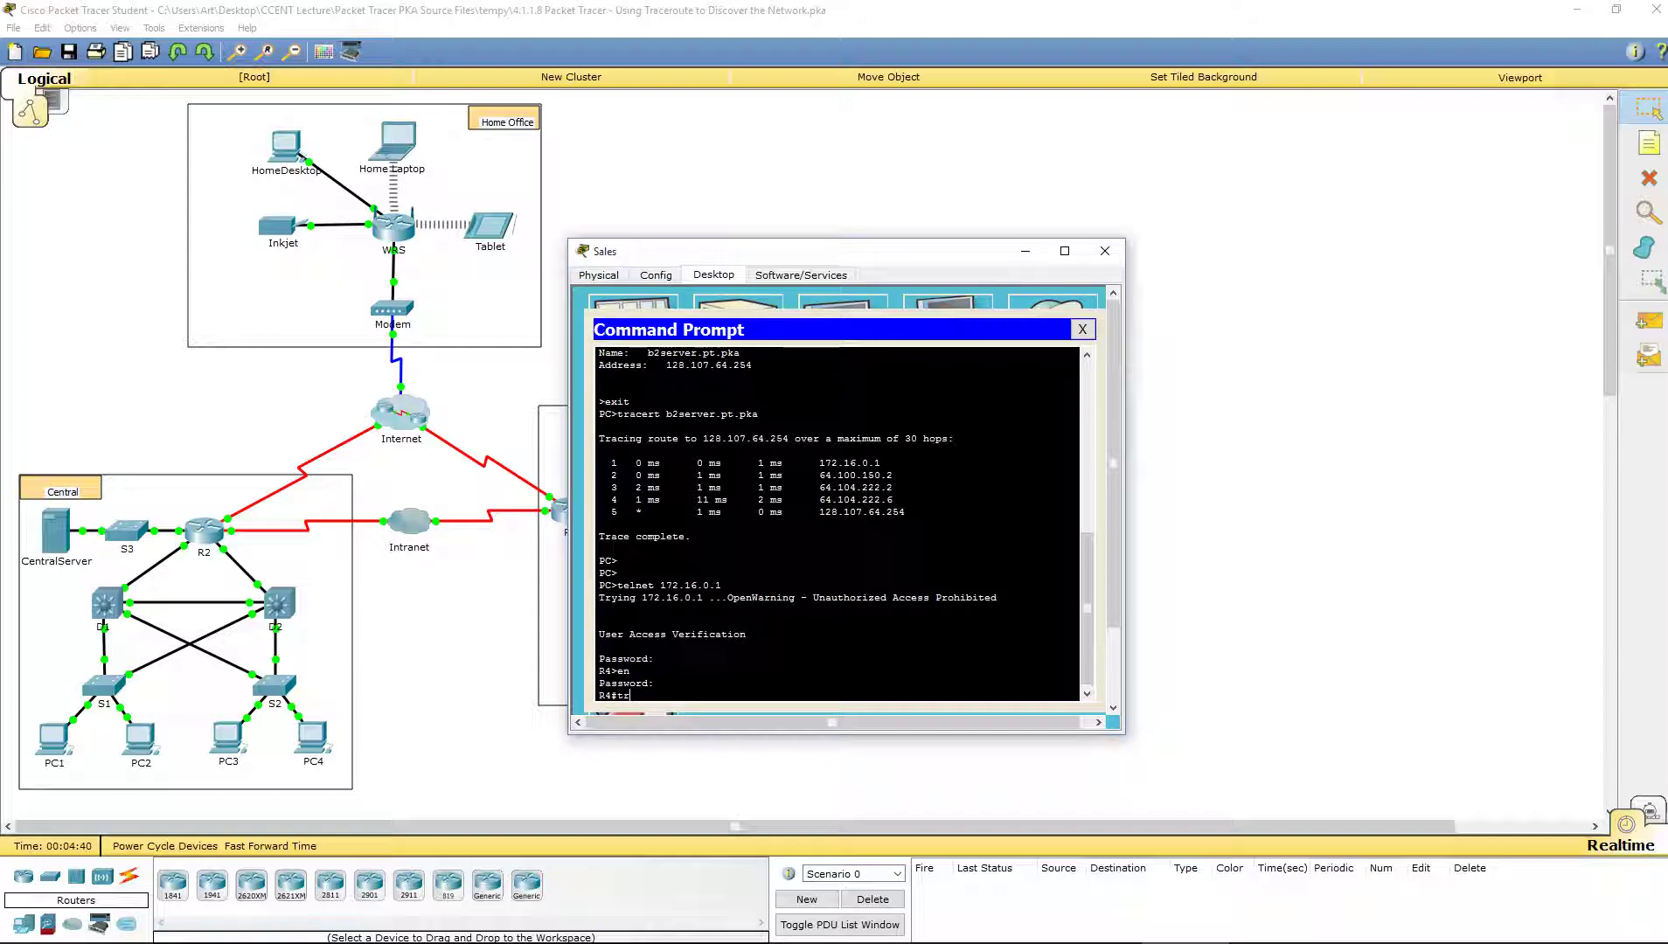
- Try tracert b2server.pt.pka and tracert 128.107.64.254 on R4, both rejected as invalid
{"action": "type", "text": "tracert b2s"}
{"action": "type", "text": "erver.pt.pka"}
{"action": "key", "text": "Return"}
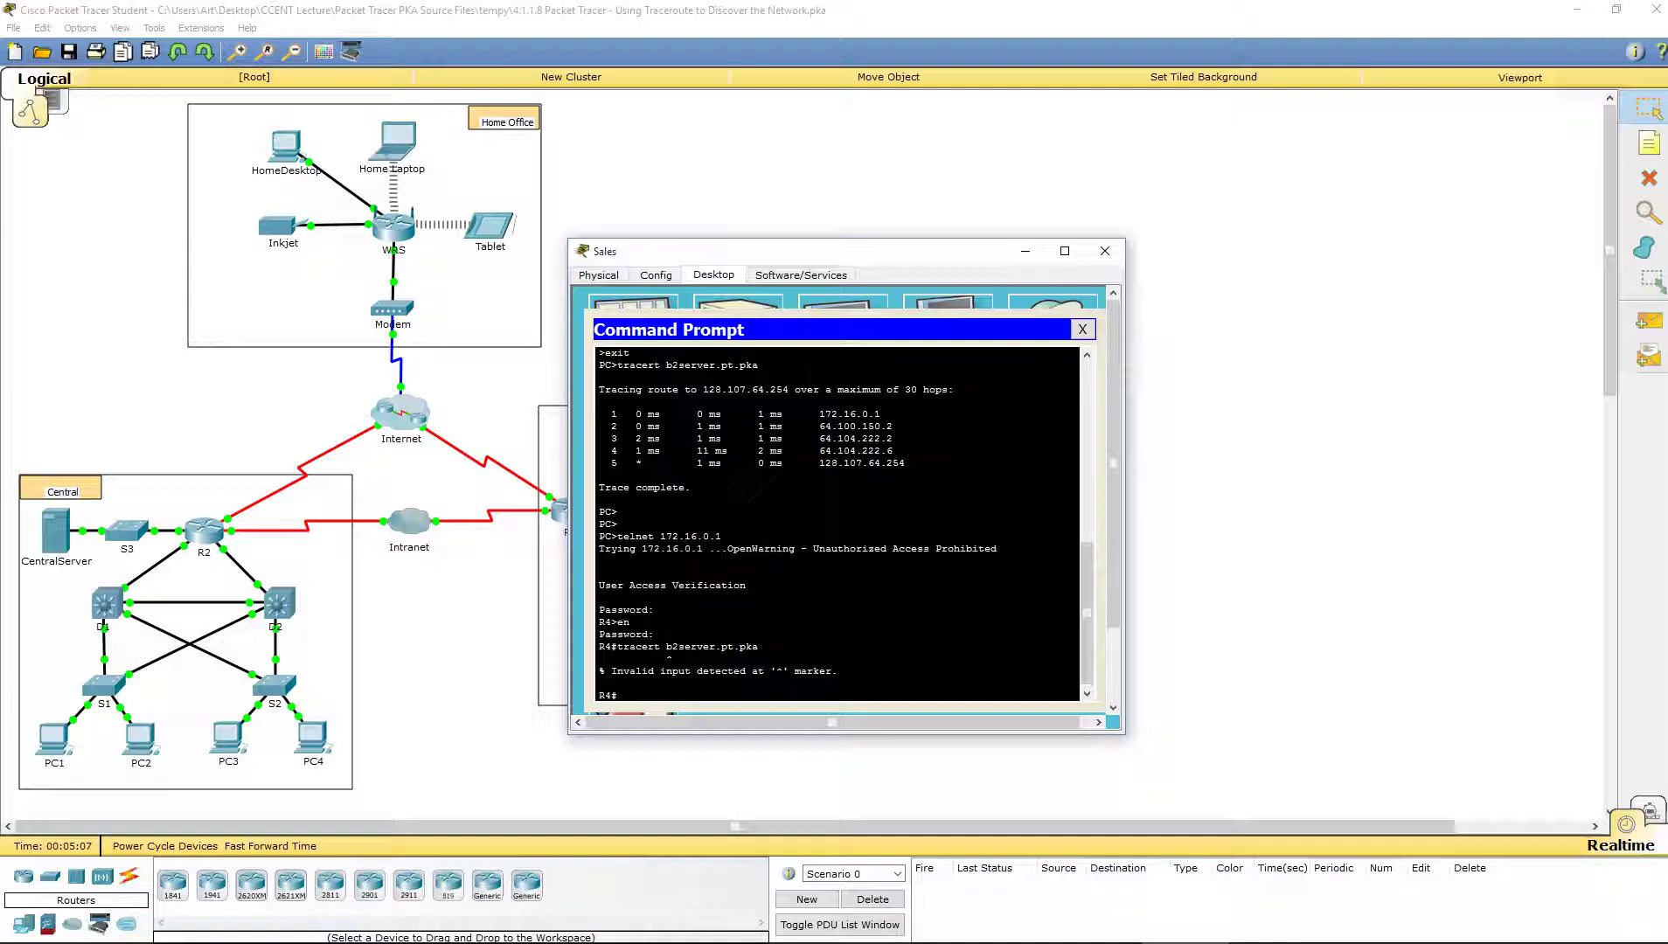
{"action": "type", "text": "racert 128.107.64.254"}
{"action": "key", "text": "Return"}
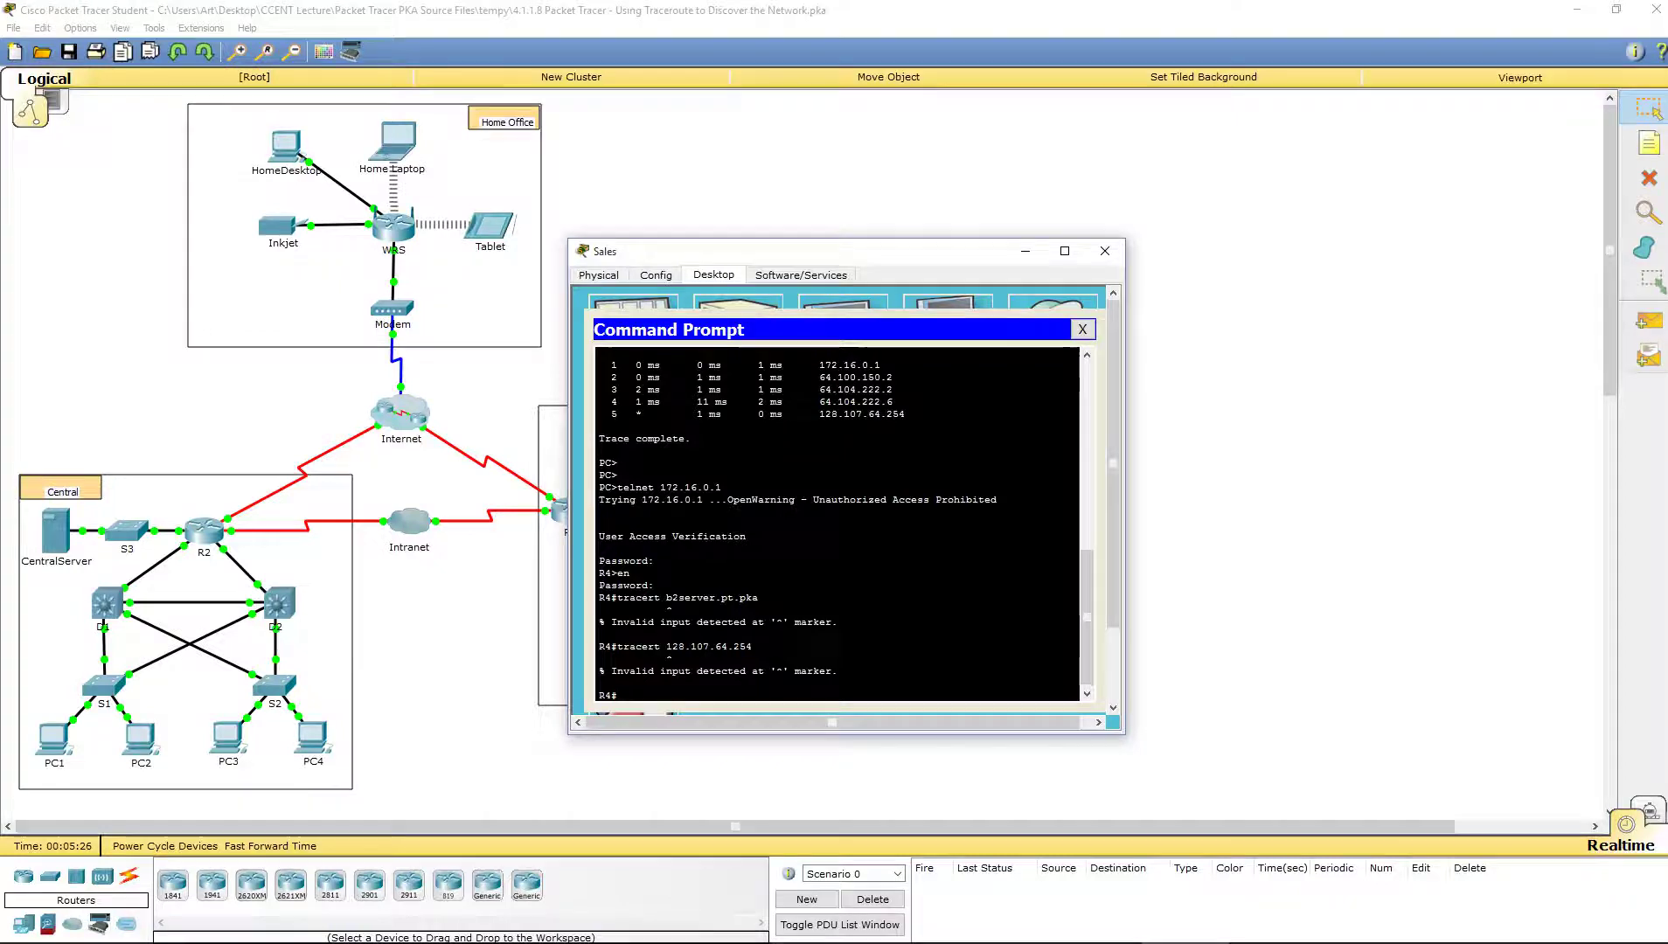
- Check R4's command help, then run traceroute 128.107.64.254, completing in 4 hops
{"action": "type", "text": "?"}
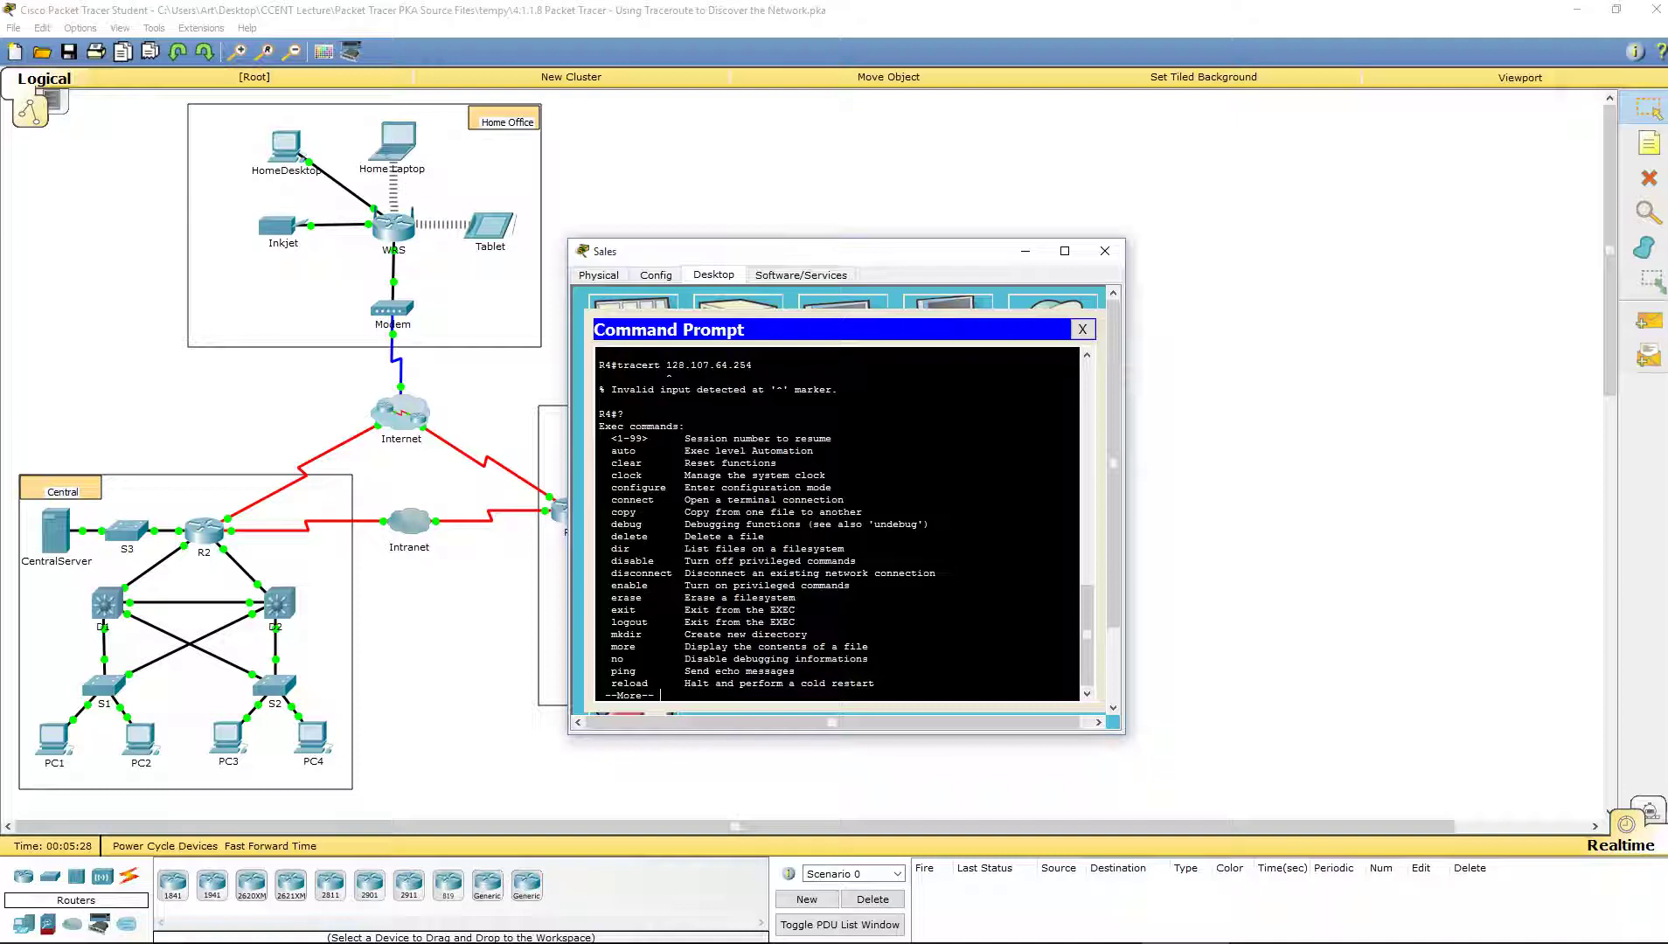
{"action": "key", "text": "space"}
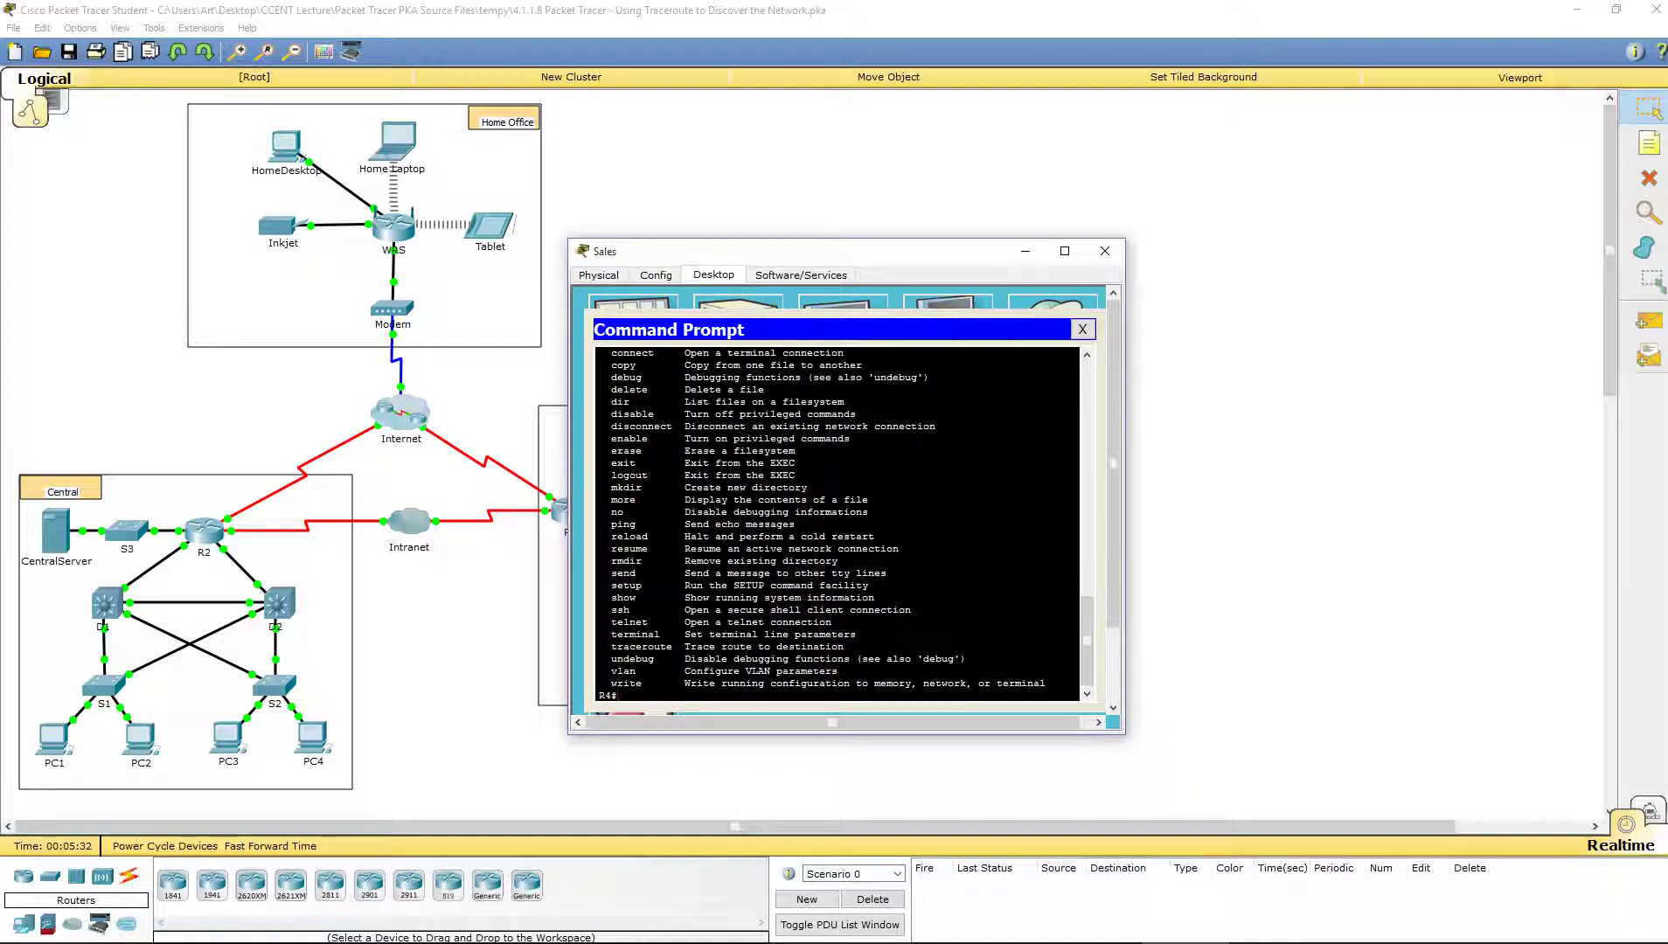
{"action": "type", "text": "tracert 128.107.64.254"}
{"action": "key", "text": "BackSpace"}
{"action": "key", "text": "BackSpace"}
{"action": "key", "text": "BackSpace"}
{"action": "key", "text": "BackSpace"}
{"action": "key", "text": "BackSpace"}
{"action": "key", "text": "BackSpace"}
{"action": "key", "text": "BackSpace"}
{"action": "key", "text": "BackSpace"}
{"action": "key", "text": "BackSpace"}
{"action": "key", "text": "BackSpace"}
{"action": "key", "text": "BackSpace"}
{"action": "key", "text": "BackSpace"}
{"action": "key", "text": "BackSpace"}
{"action": "key", "text": "Return"}
{"action": "type", "text": "traceroute"}
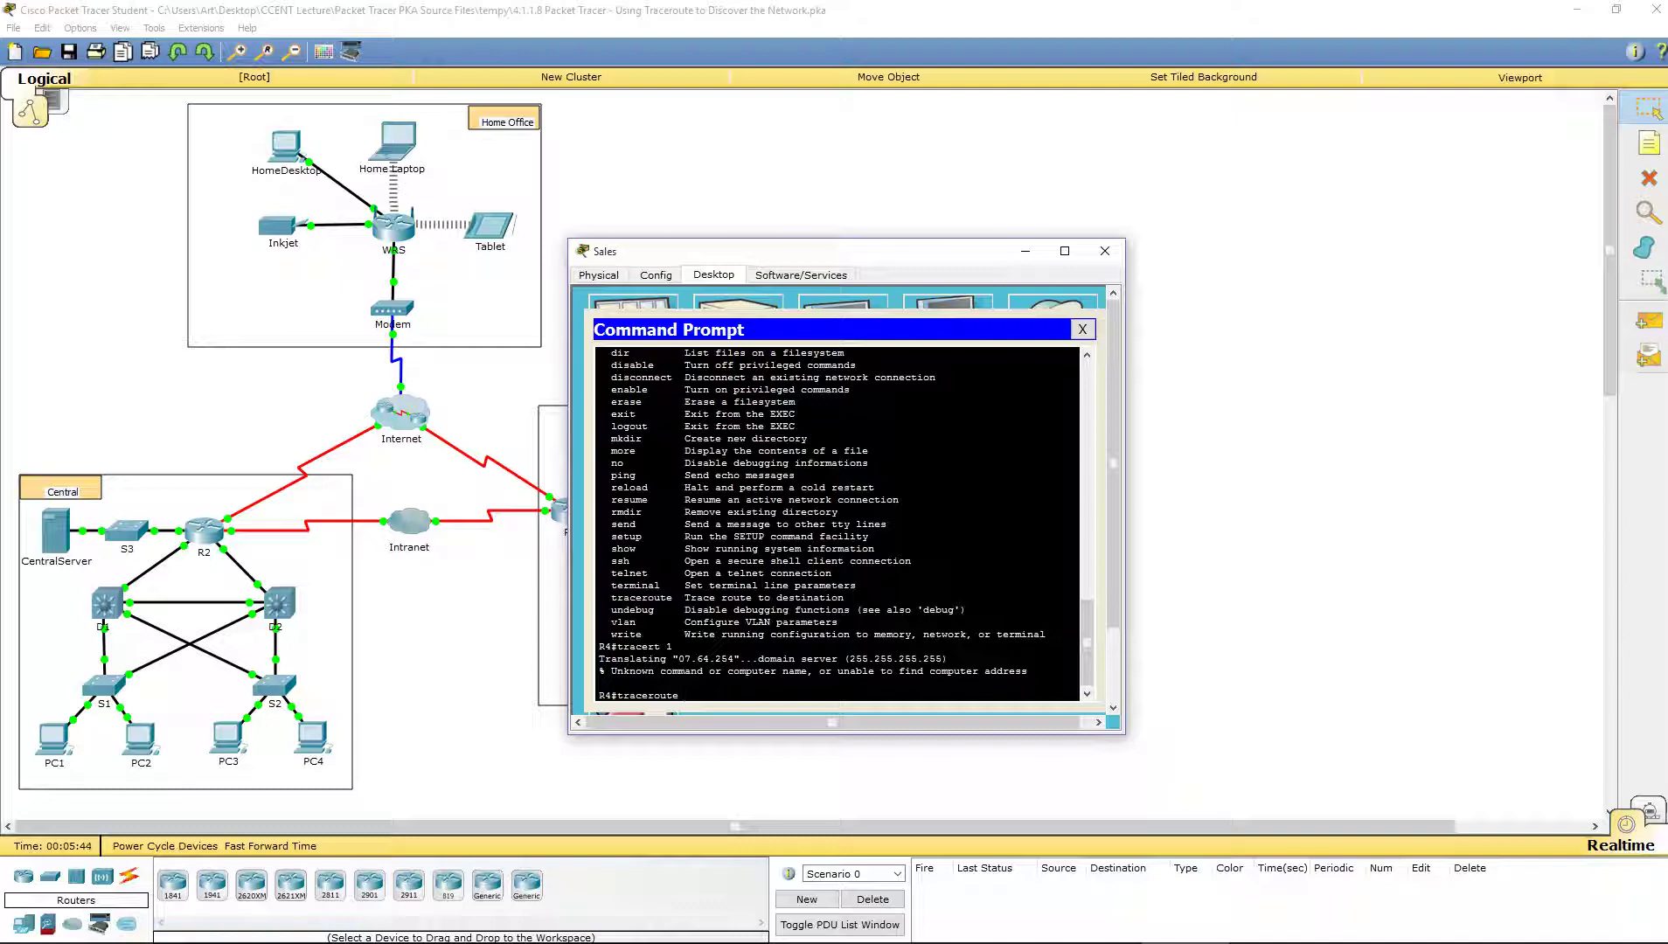
{"action": "type", "text": " 128.107.64.254"}
{"action": "key", "text": "Return"}
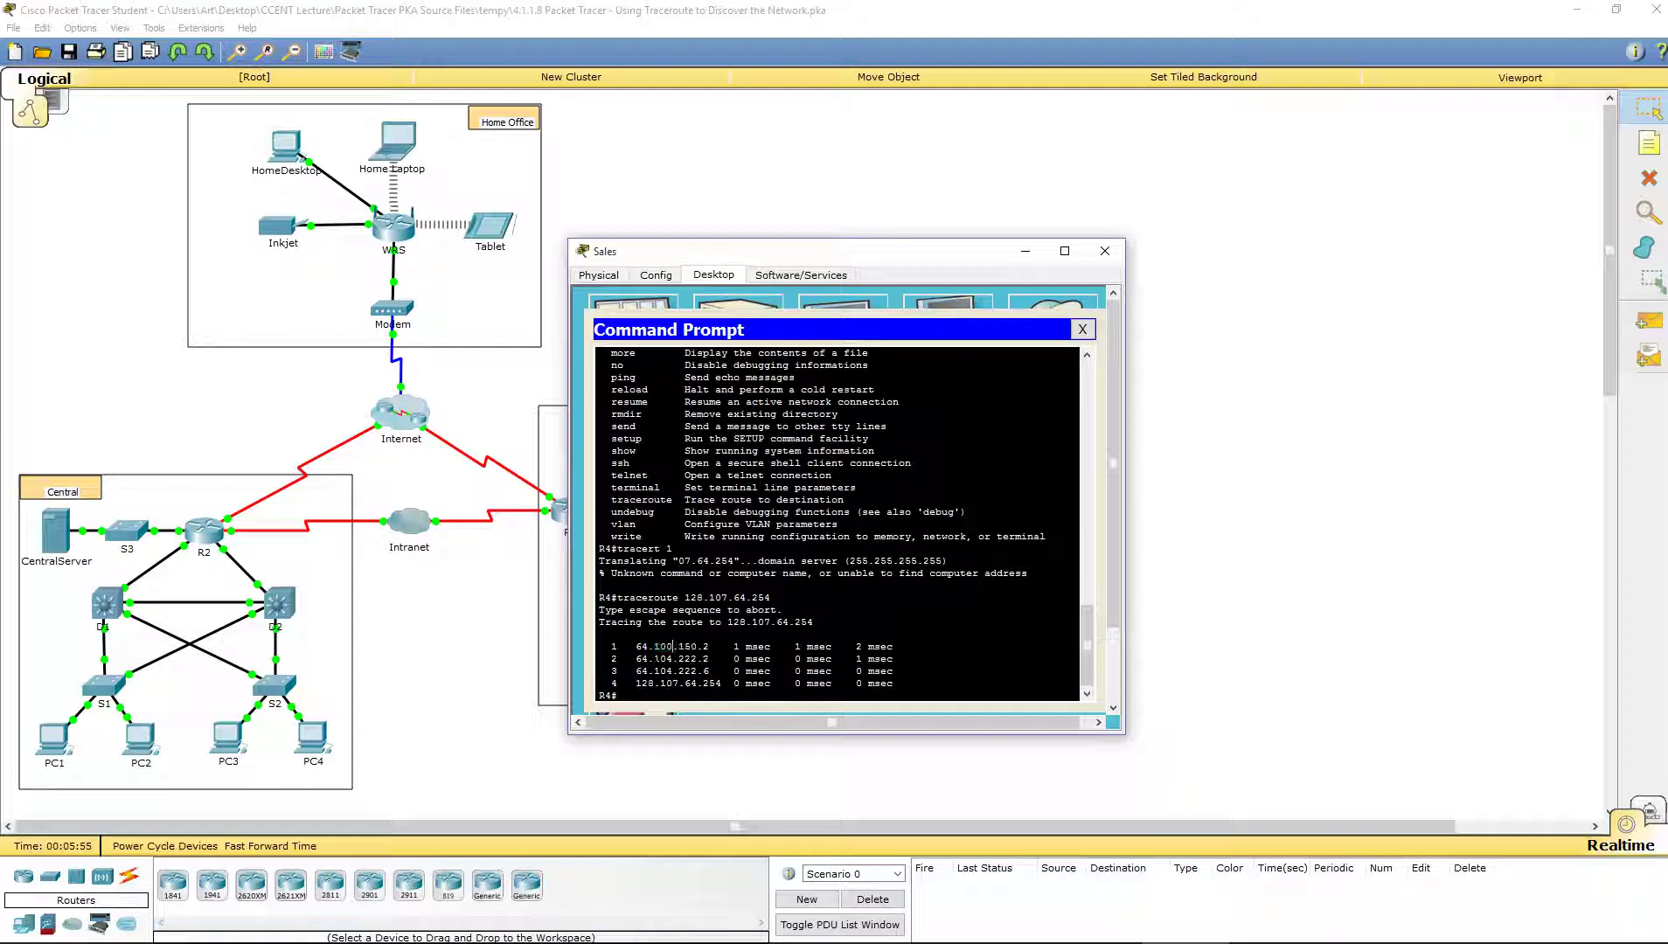
{"action": "left_click_drag", "start_coordinate": [656, 658], "coordinate": [729, 659]}
{"action": "scroll", "coordinate": [730, 659], "scroll_direction": "up", "scroll_amount": 1}
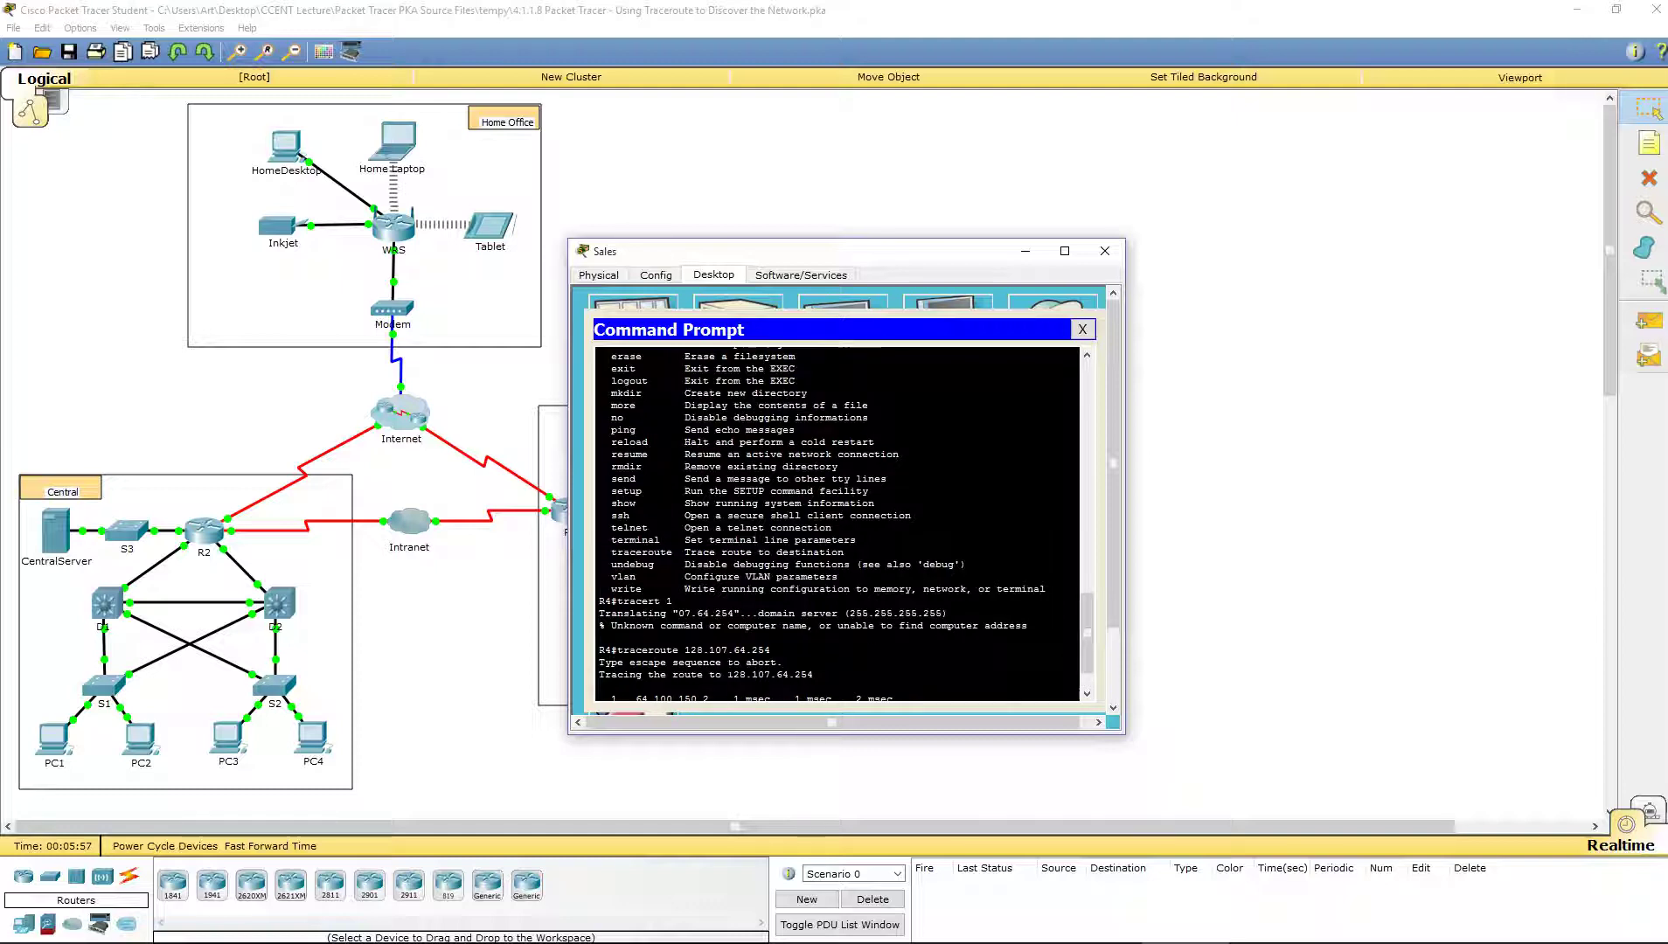
{"action": "scroll", "coordinate": [837, 525], "scroll_direction": "down", "scroll_amount": 1}
{"action": "scroll", "coordinate": [837, 525], "scroll_direction": "up", "scroll_amount": 9}
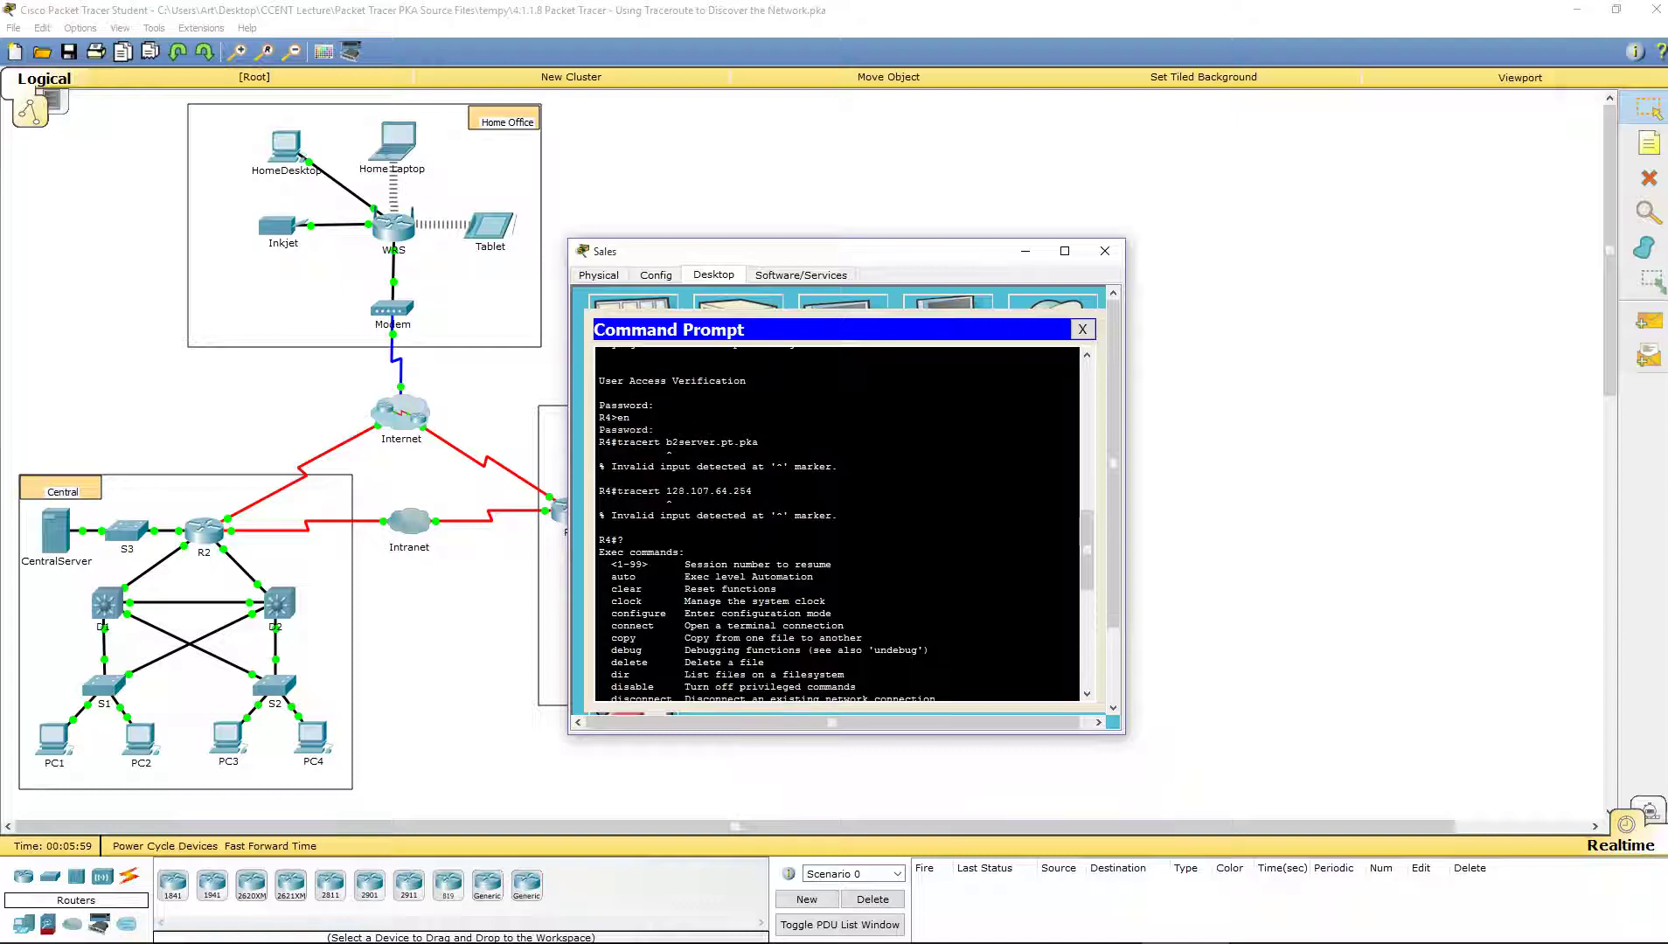
{"action": "scroll", "coordinate": [837, 525], "scroll_direction": "up", "scroll_amount": 6}
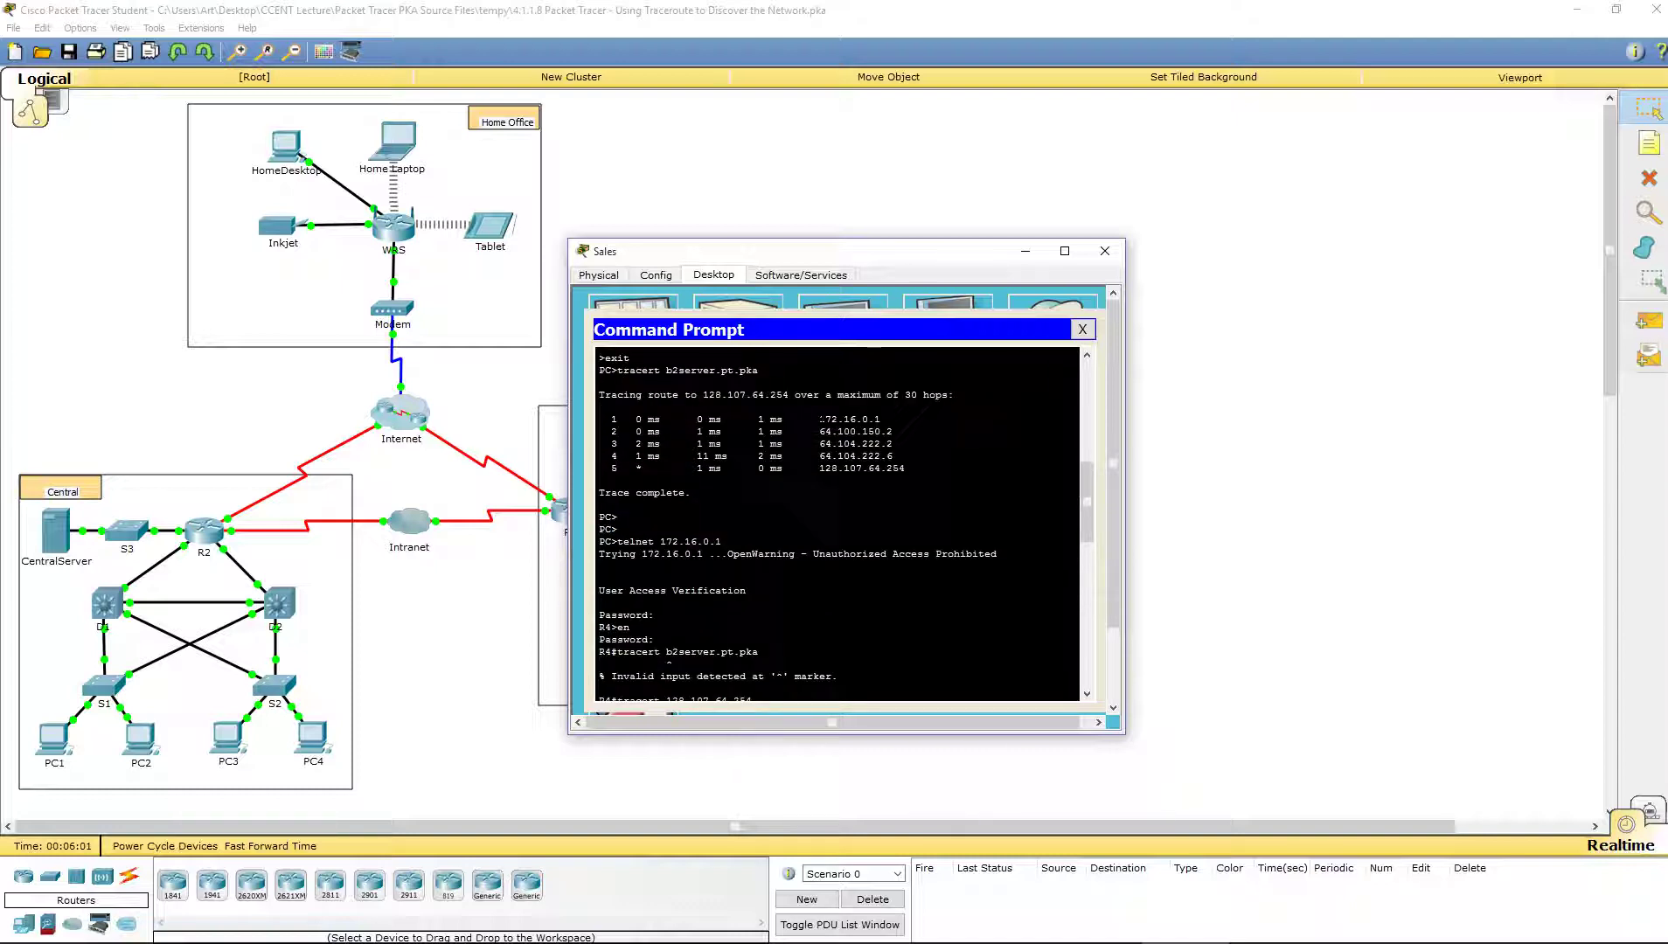
{"action": "left_click_drag", "start_coordinate": [881, 419], "coordinate": [808, 418]}
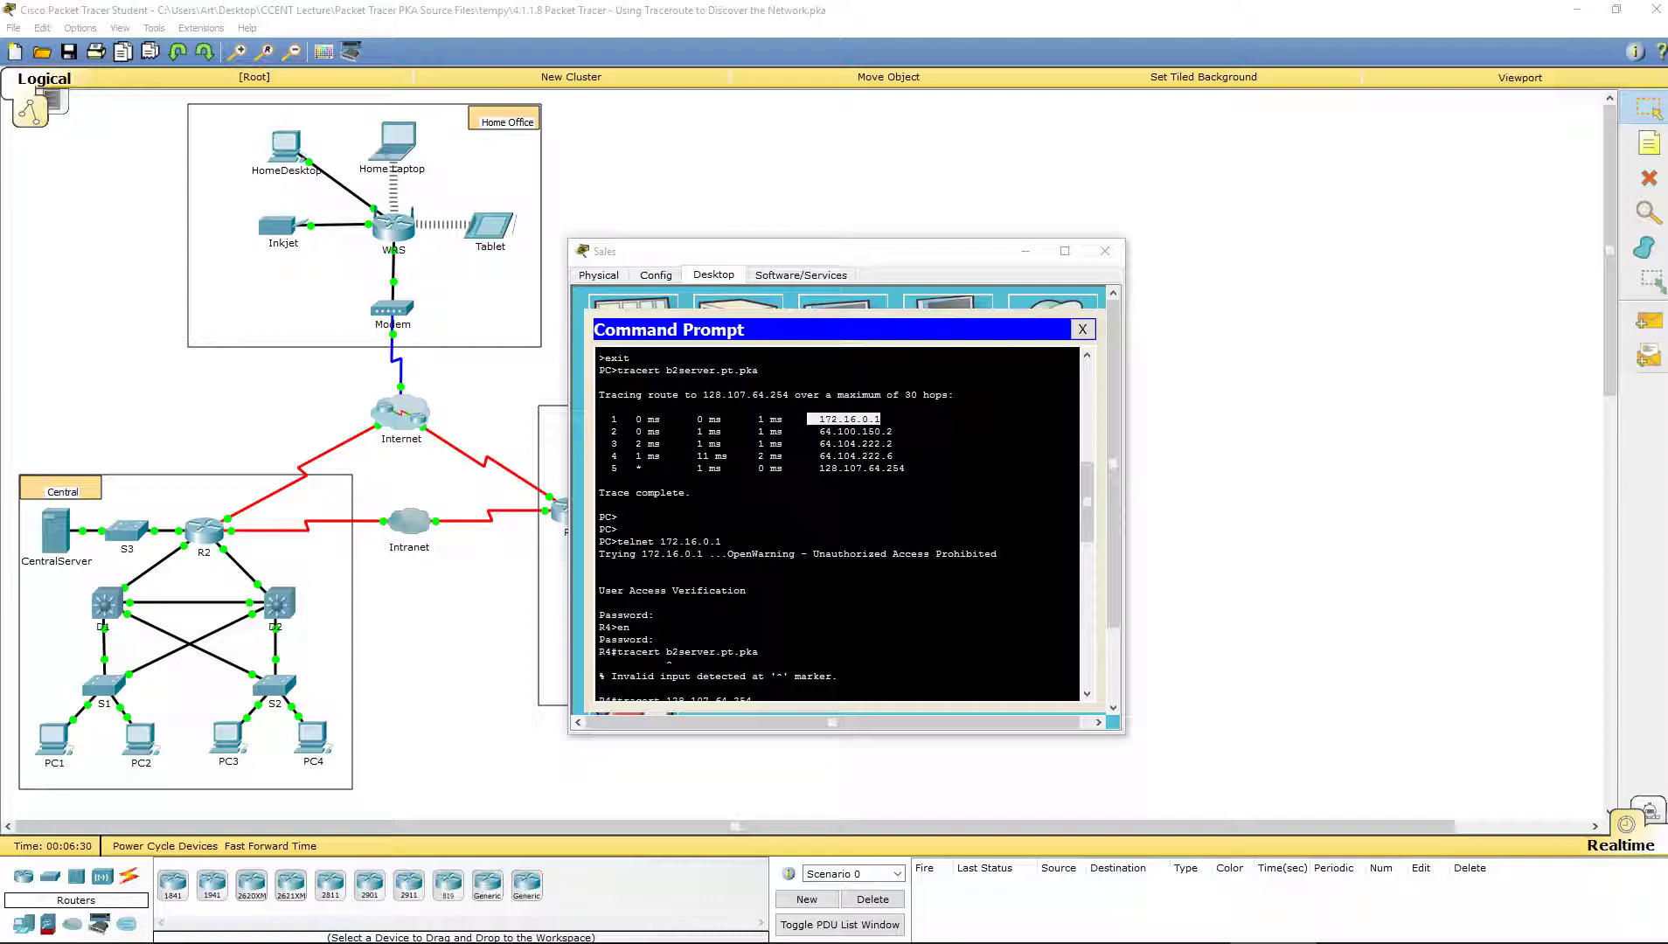
{"action": "left_click", "coordinate": [599, 601]}
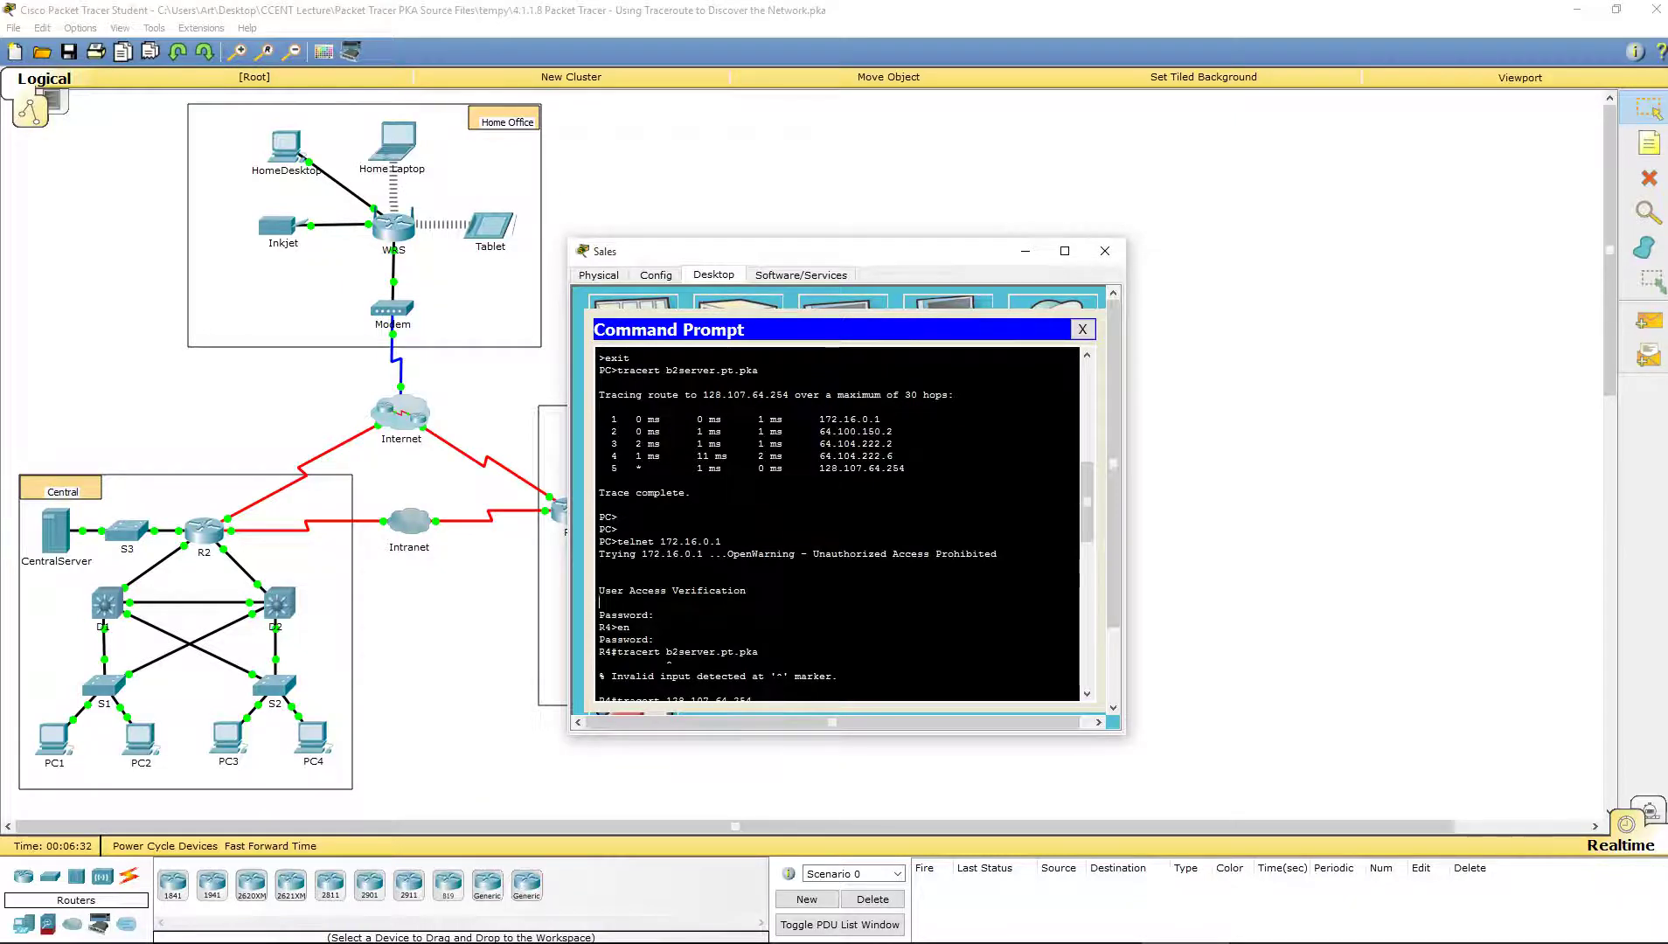
{"action": "scroll", "coordinate": [600, 602], "scroll_direction": "down", "scroll_amount": 15}
- Run show ip int brief on R4 and highlight 172.16.0.1, 64.100.200.1 and 64.100.150.1
{"action": "type", "text": "show "}
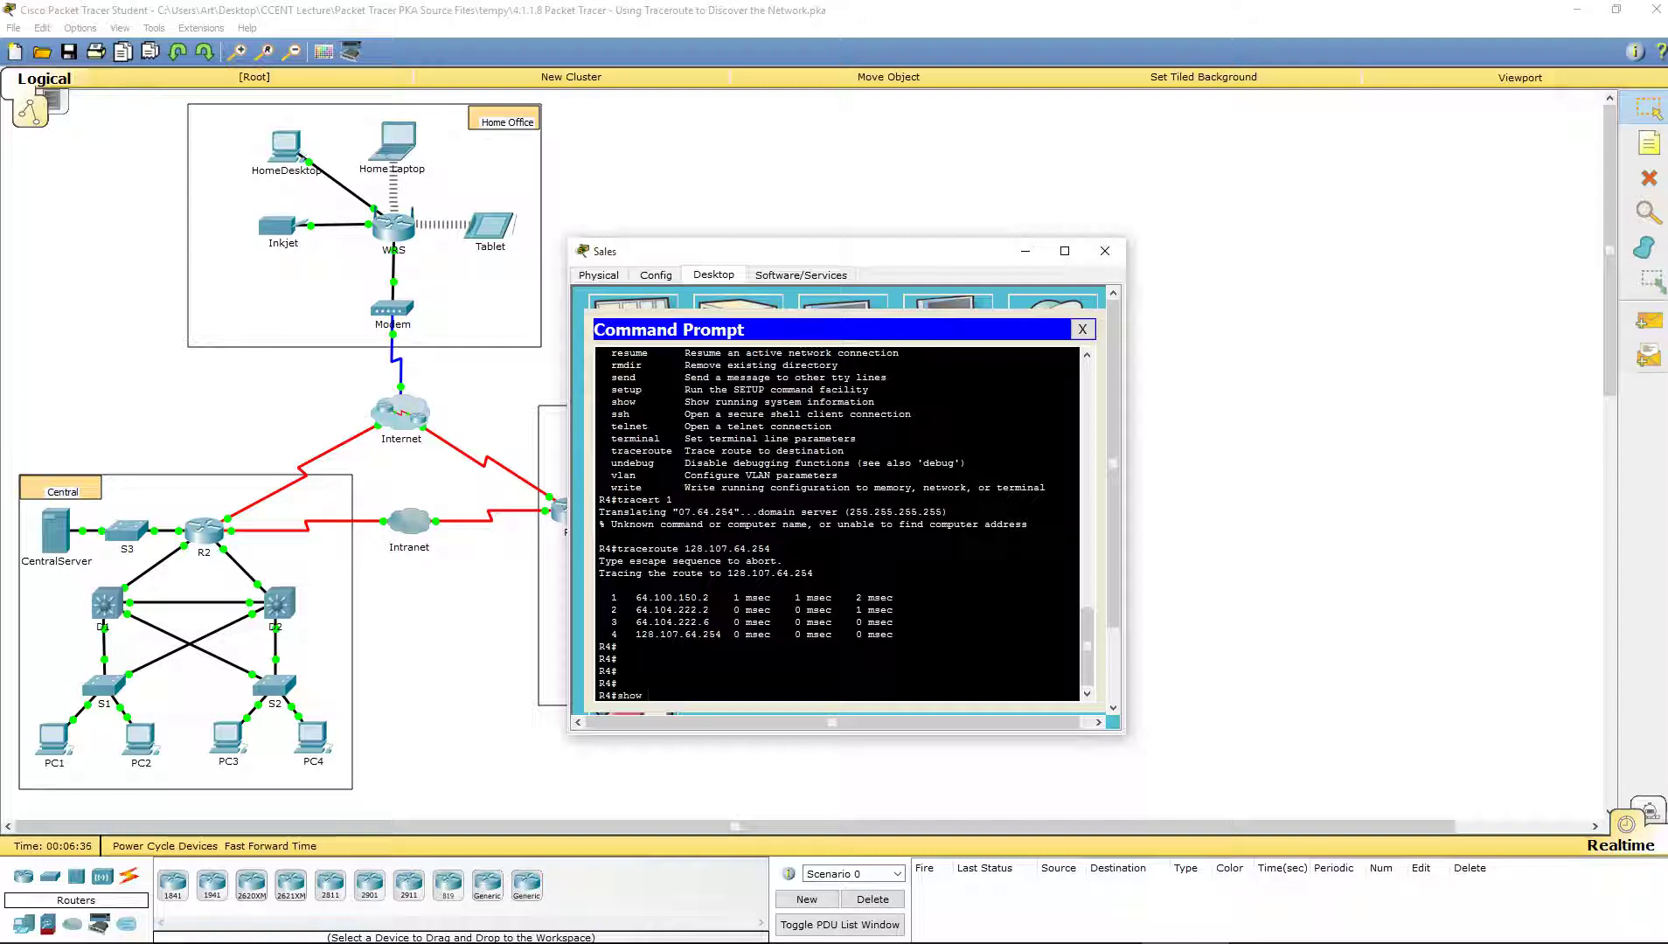
{"action": "type", "text": "ip int brief"}
{"action": "key", "text": "Return"}
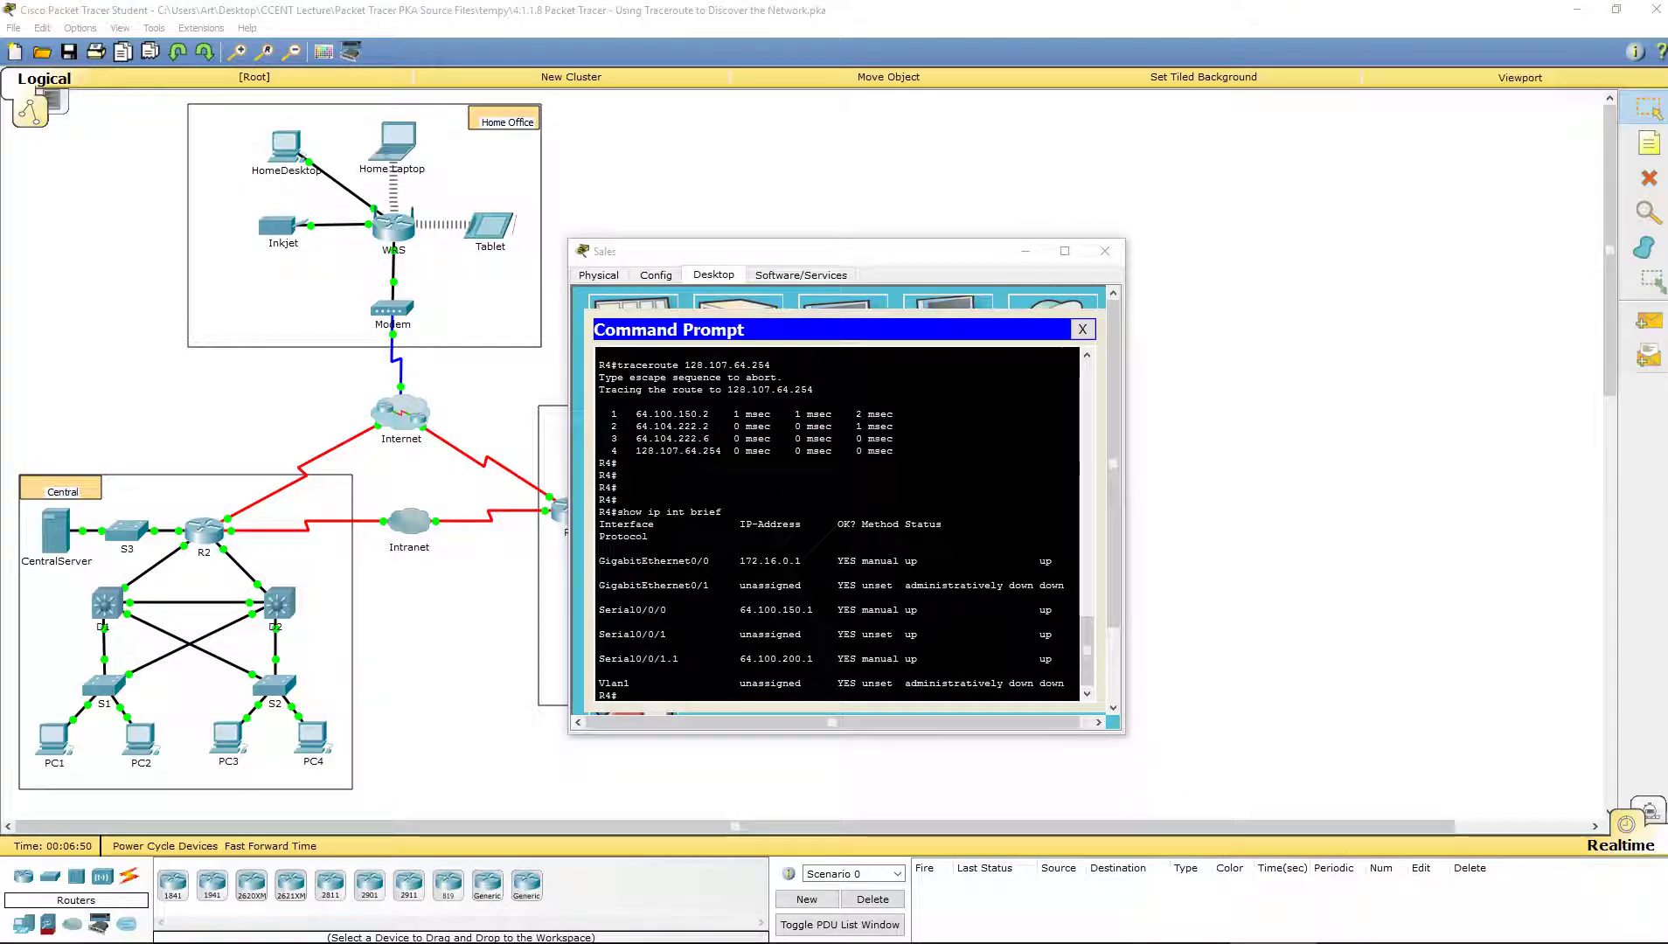
{"action": "left_click_drag", "start_coordinate": [734, 560], "coordinate": [953, 560]}
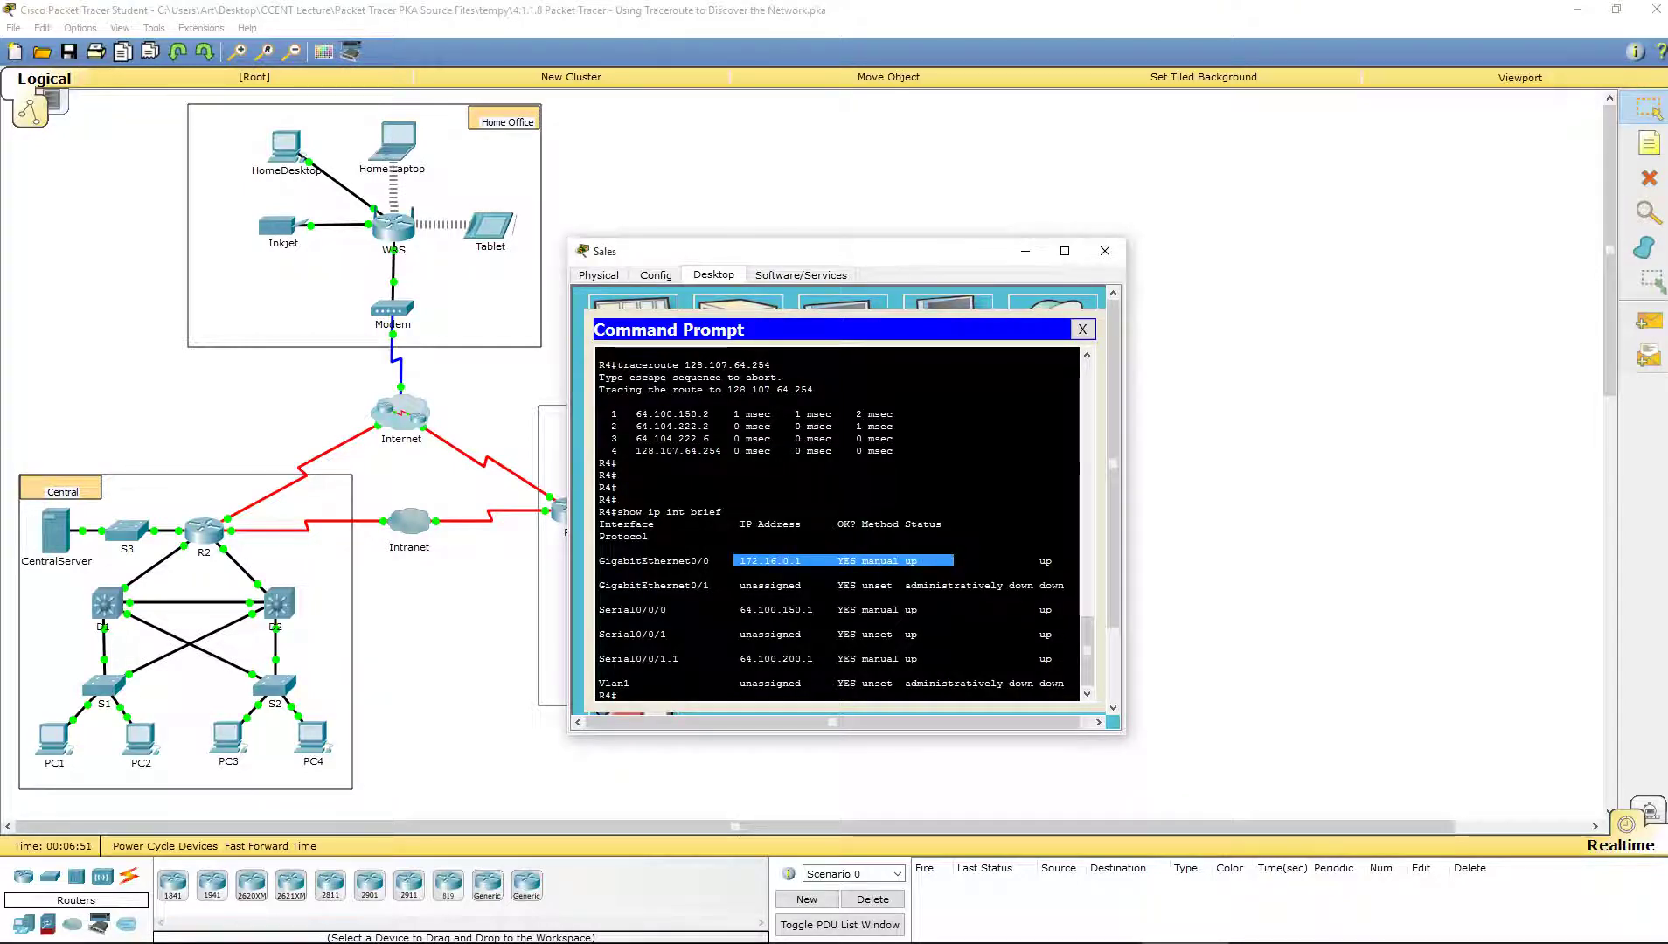
{"action": "left_click_drag", "start_coordinate": [730, 609], "coordinate": [853, 615]}
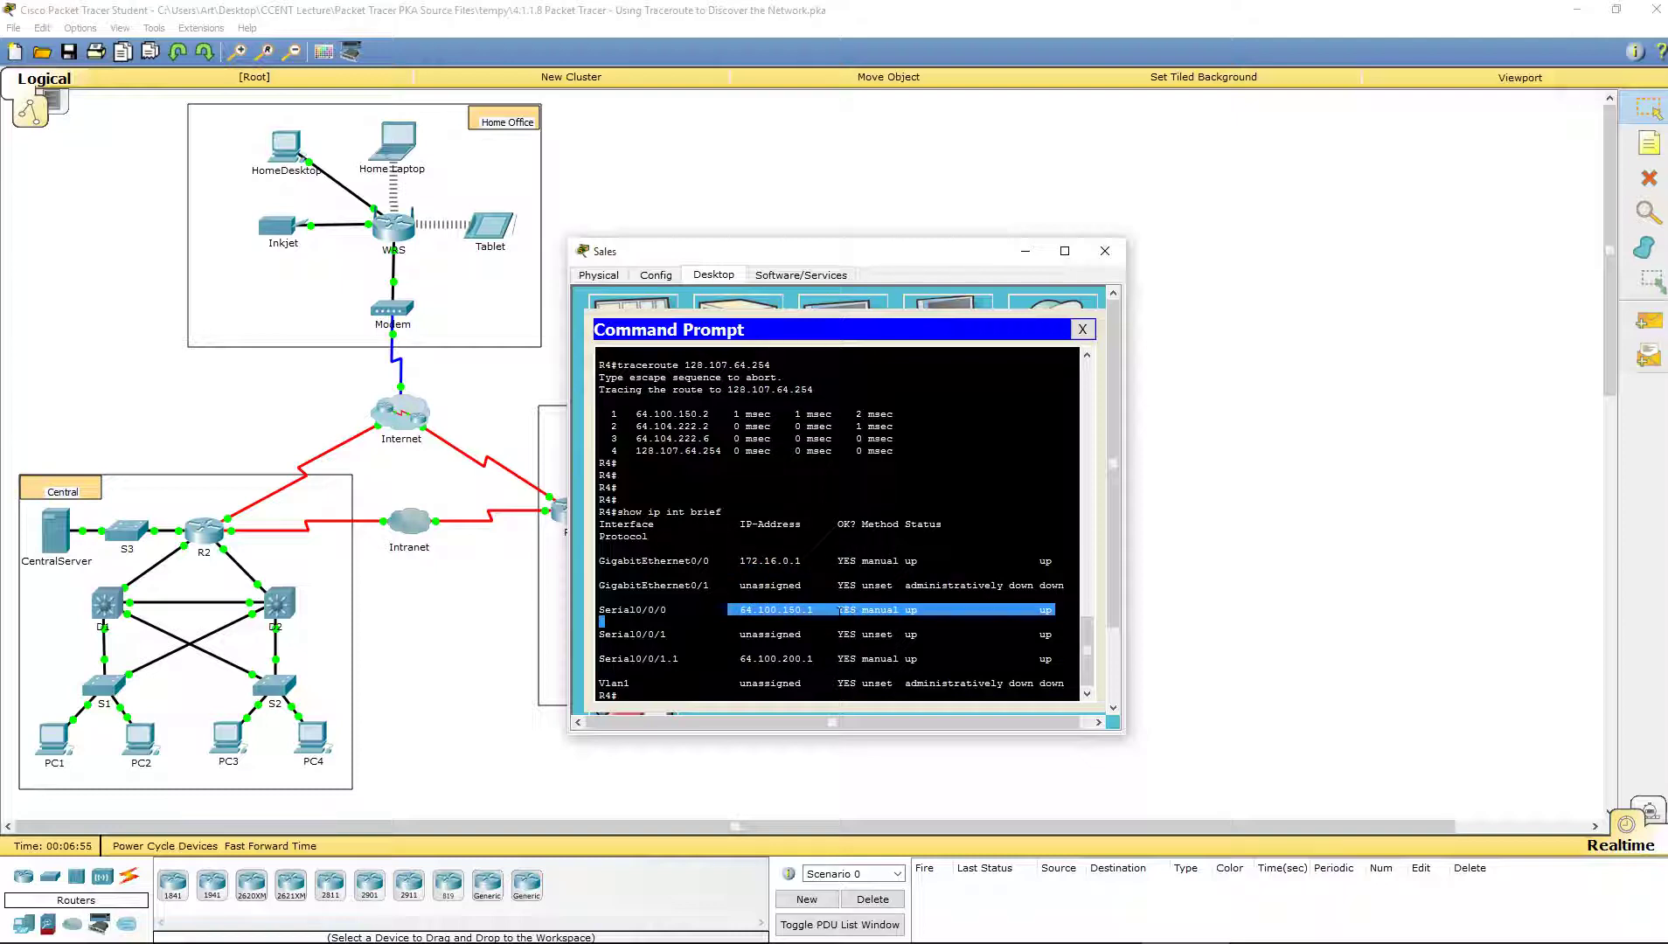
{"action": "left_click", "coordinate": [839, 610]}
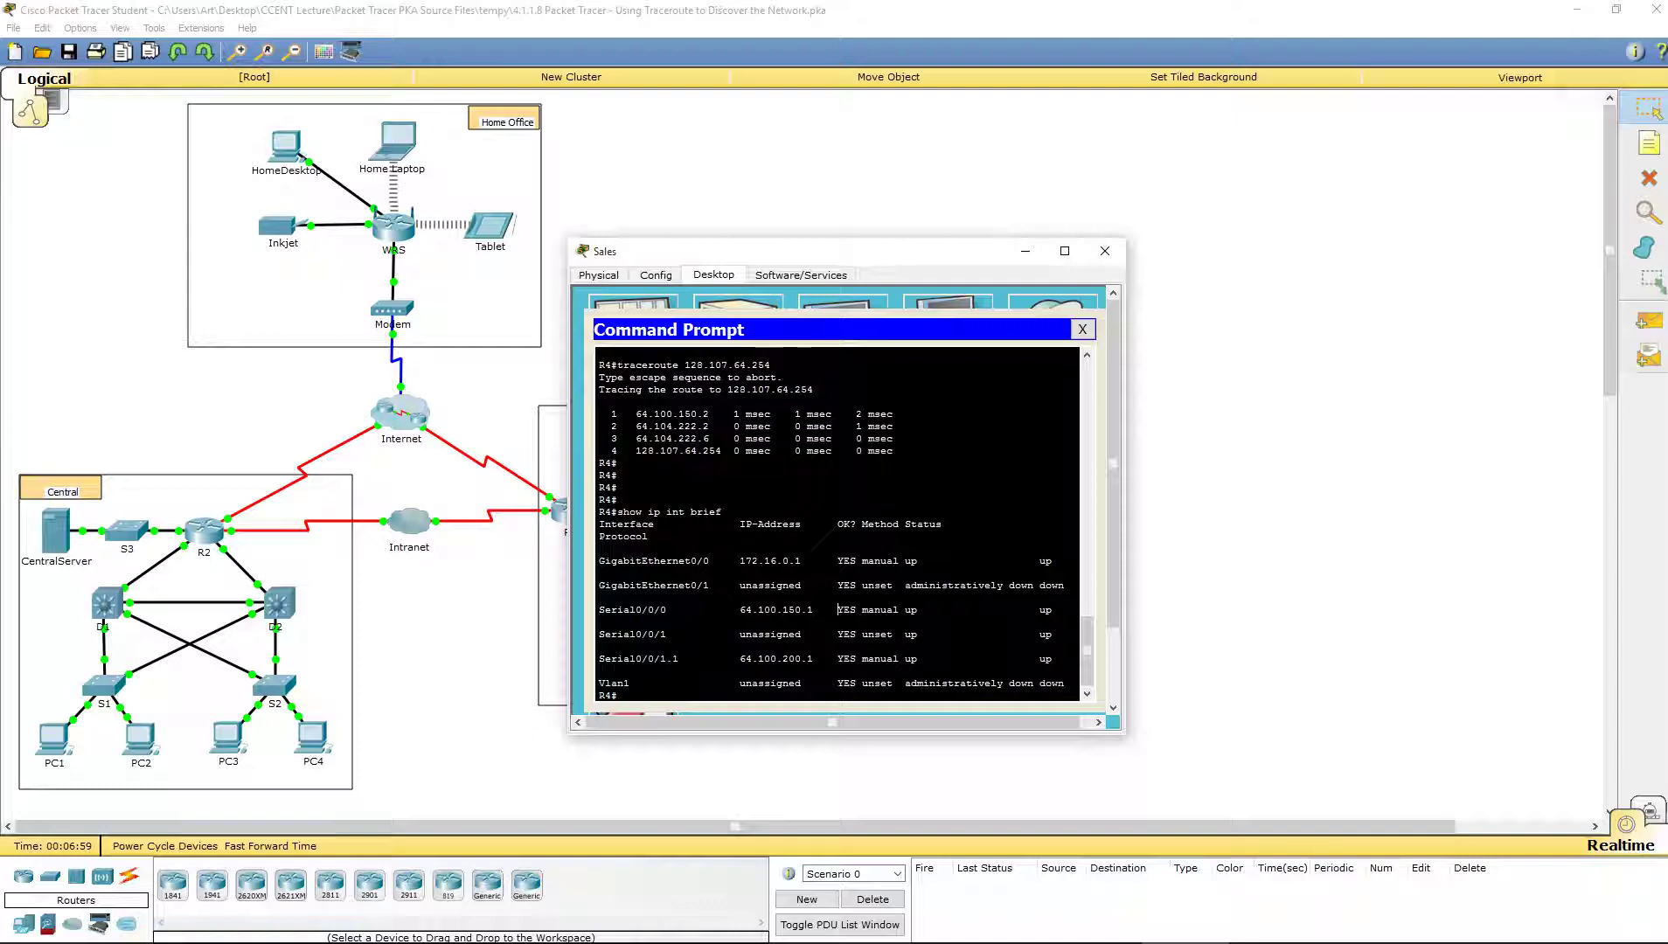
{"action": "left_click_drag", "start_coordinate": [735, 658], "coordinate": [824, 658]}
{"action": "left_click_drag", "start_coordinate": [734, 609], "coordinate": [814, 609]}
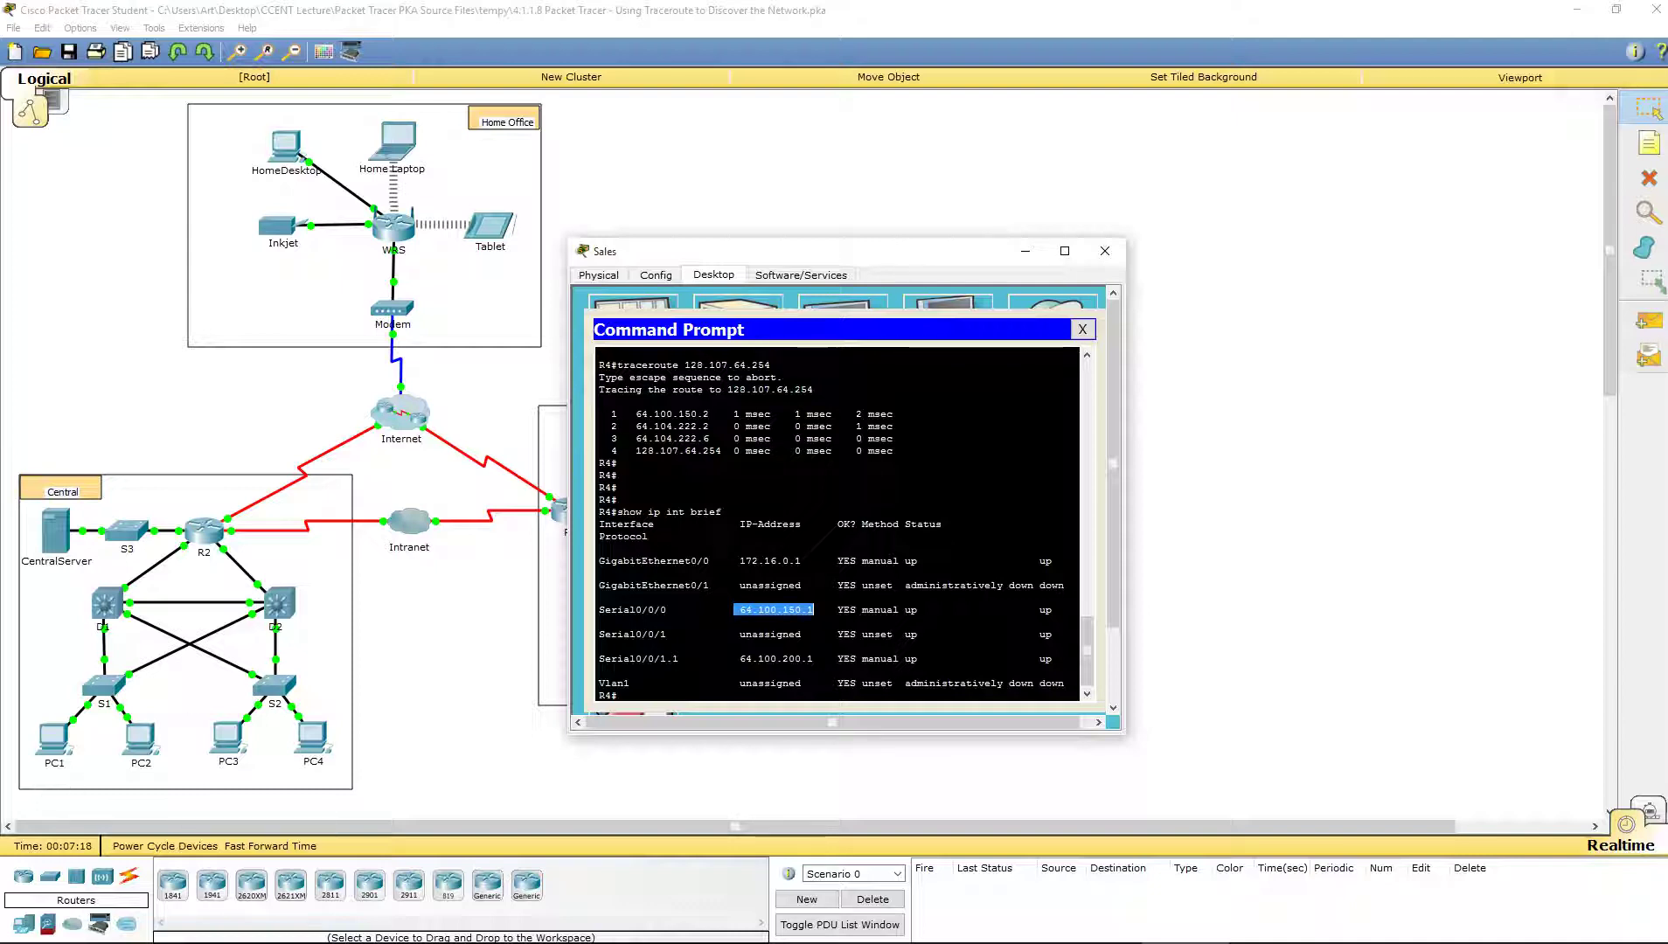
{"action": "left_click", "coordinate": [825, 609]}
{"action": "left_click_drag", "start_coordinate": [819, 610], "coordinate": [806, 609]}
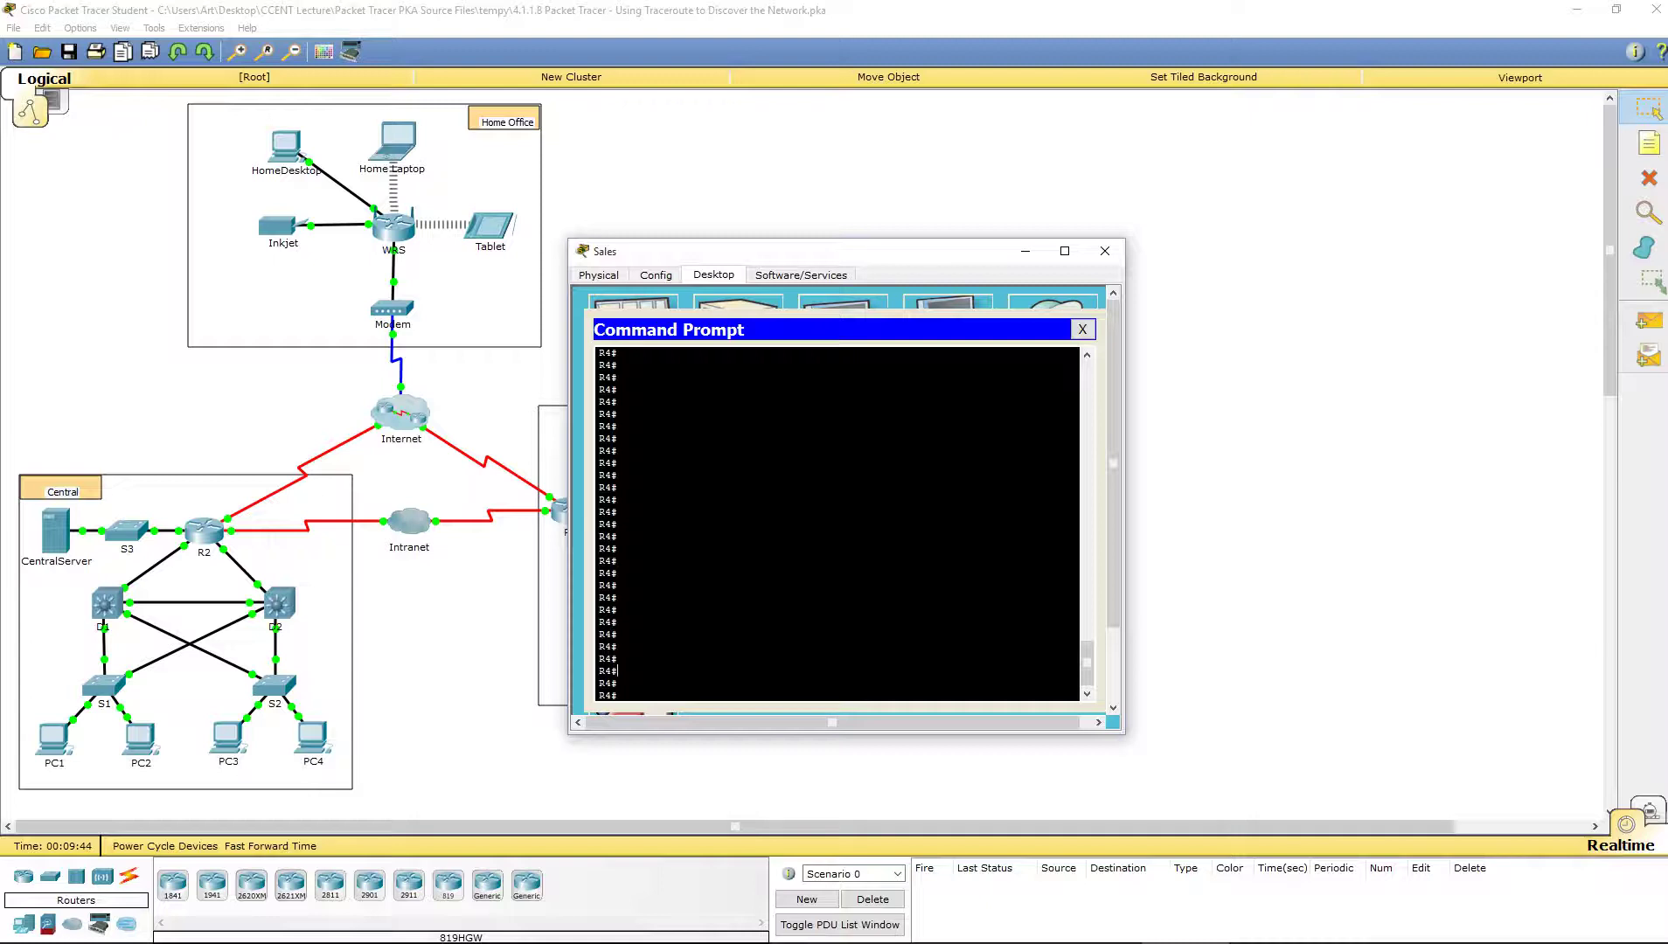
- Telnet from R4 to Tier3a at 64.100.150.2 and log in
{"action": "key", "text": "Return"}
{"action": "type", "text": "telnet"}
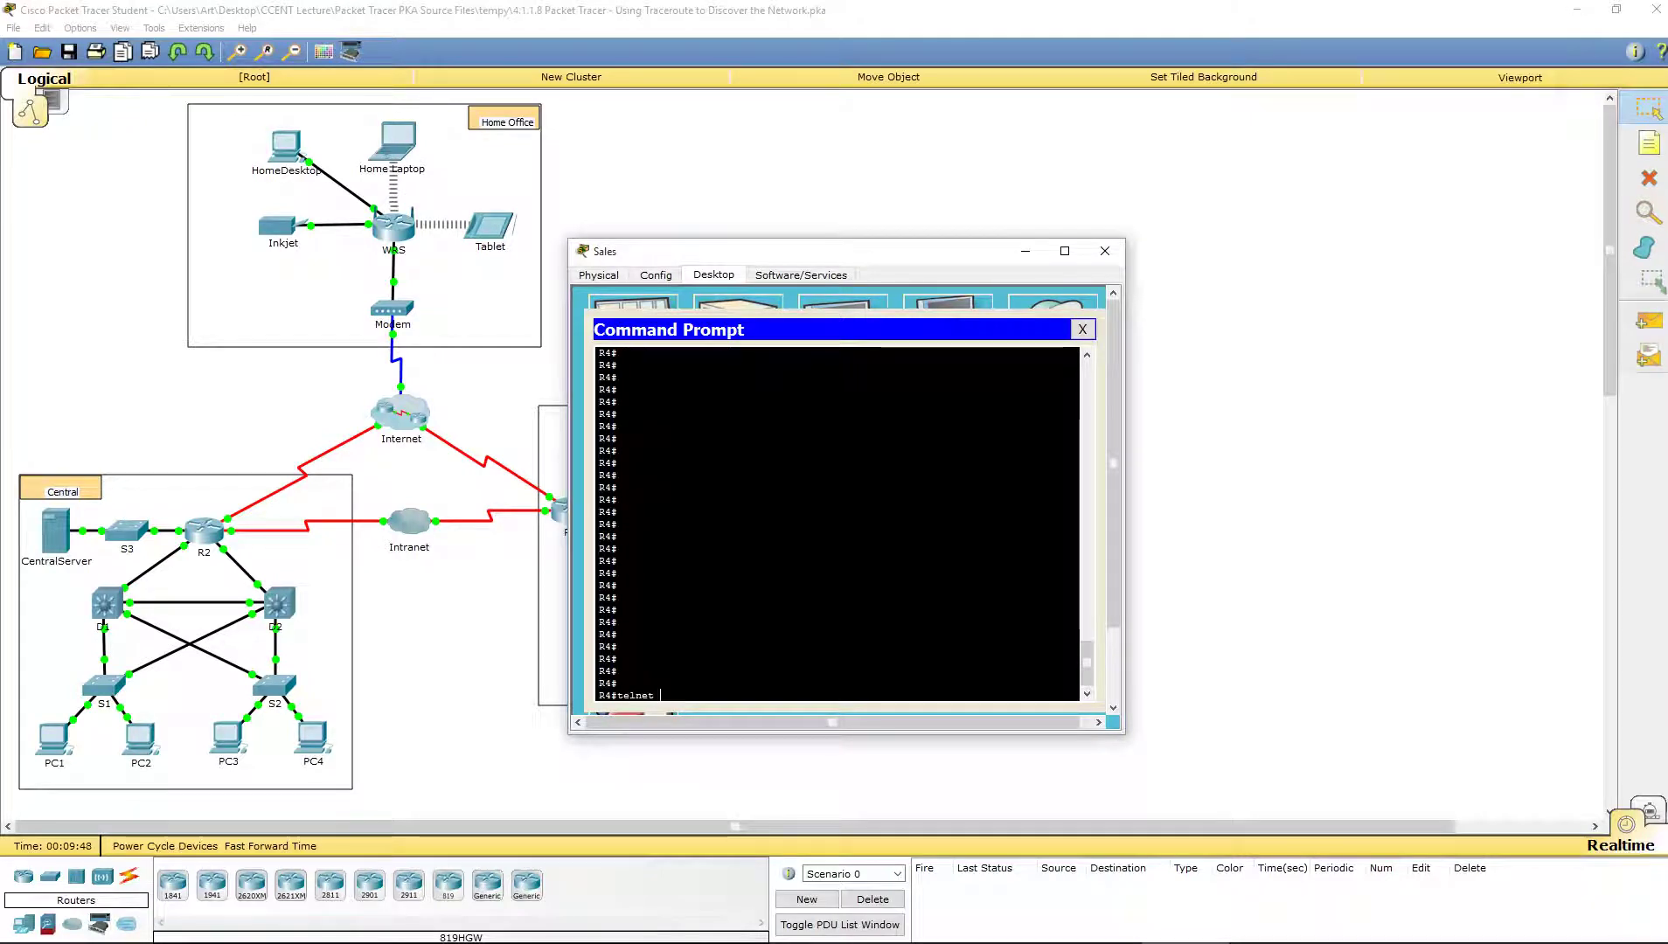
{"action": "type", "text": " 64.100"}
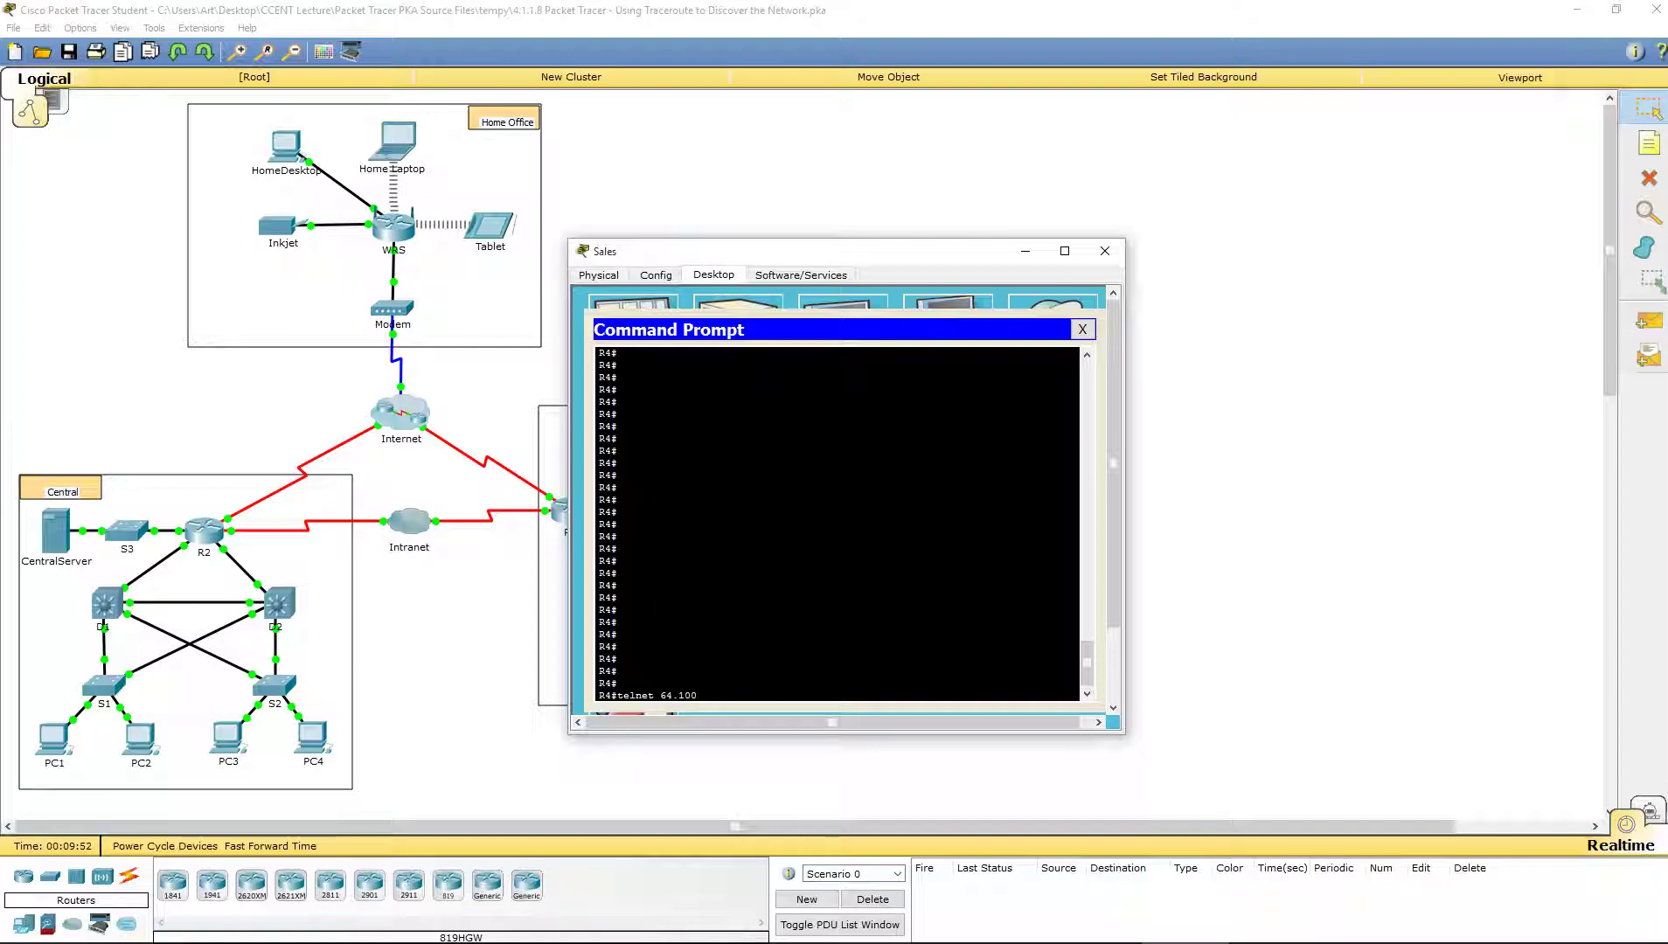
{"action": "type", "text": ".150.2"}
{"action": "key", "text": "Return"}
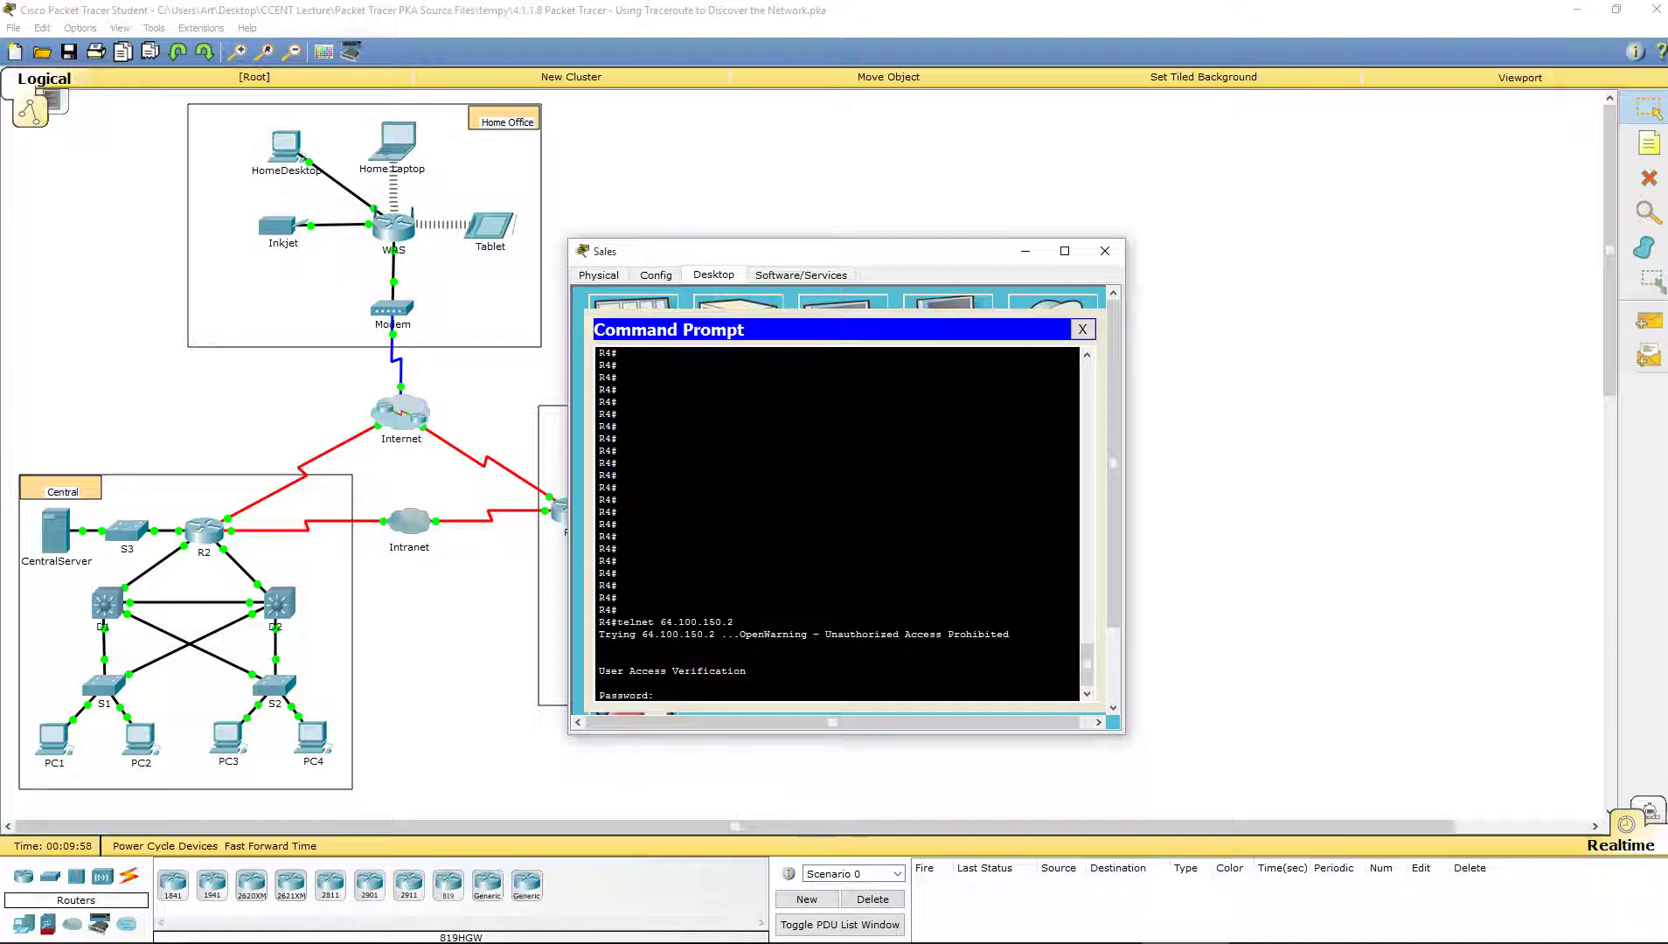
{"action": "key", "text": "Return"}
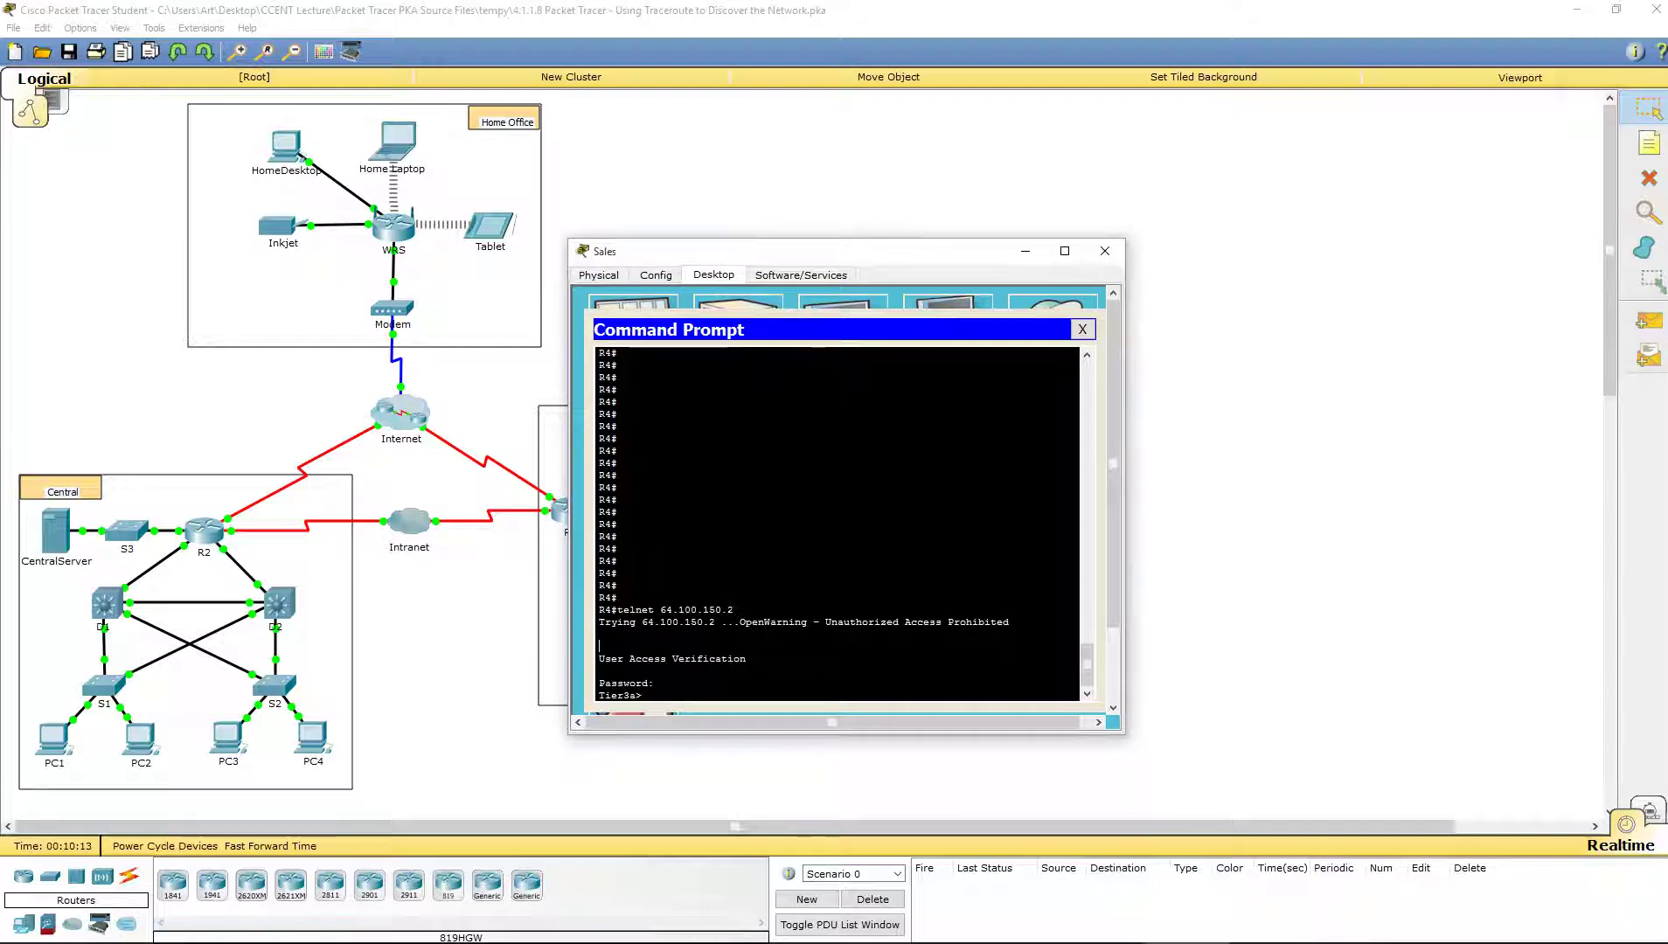
- Enter privileged mode on Tier3a and display its routing table with show ip route
{"action": "type", "text": "en"}
{"action": "key", "text": "Return"}
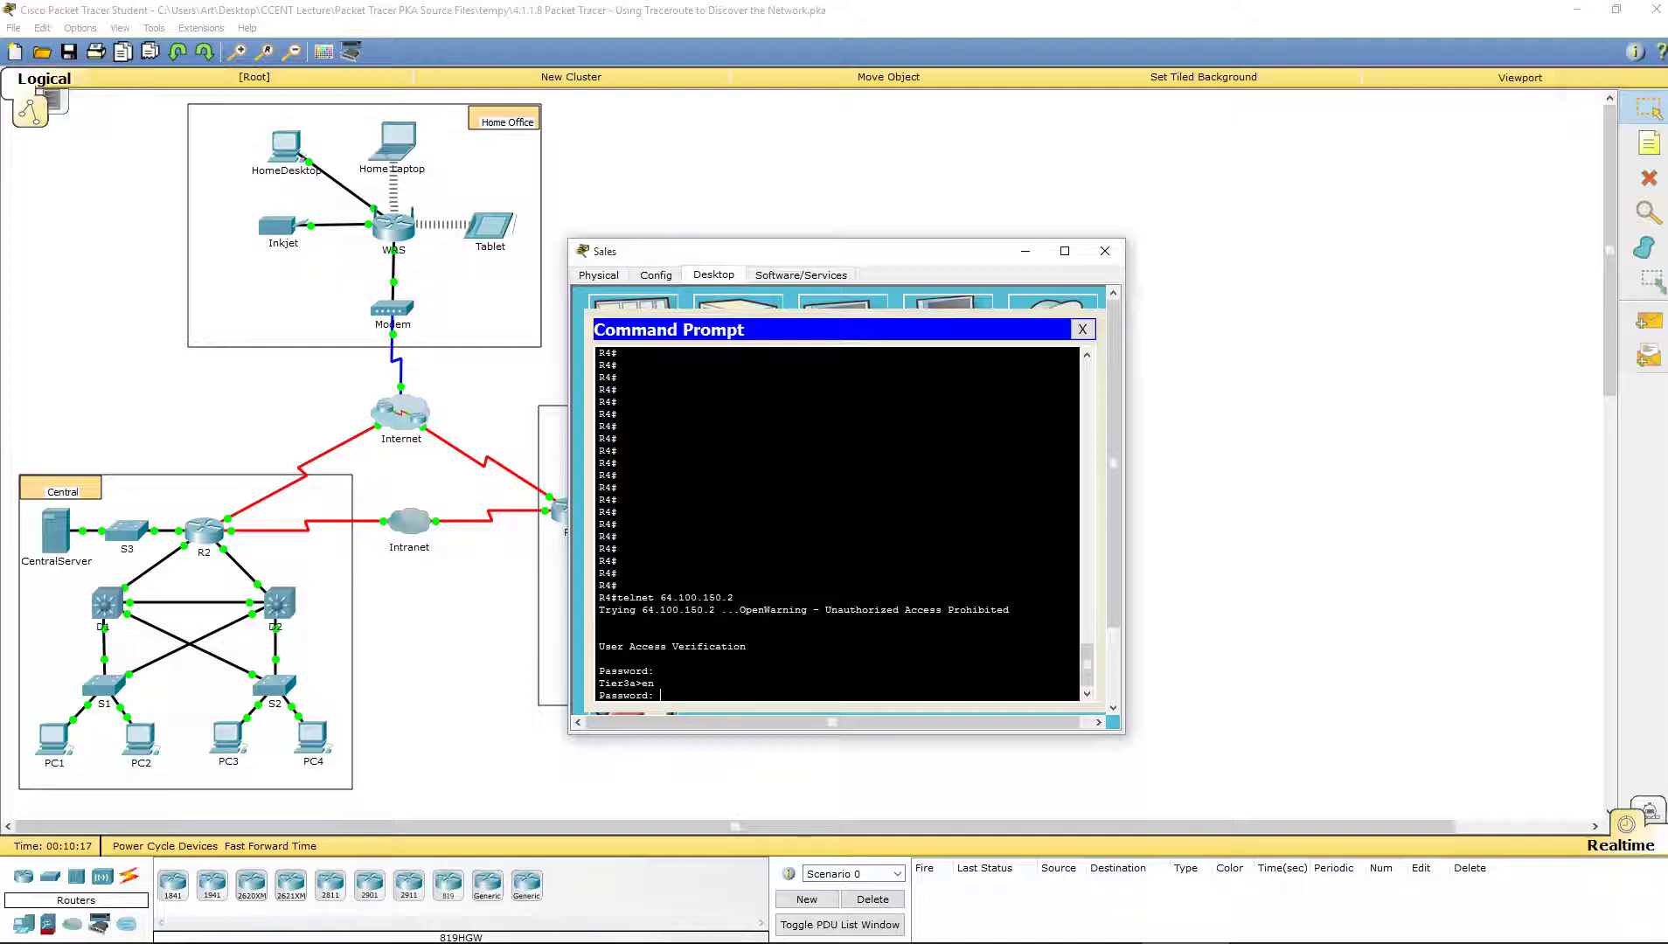
{"action": "key", "text": "Return"}
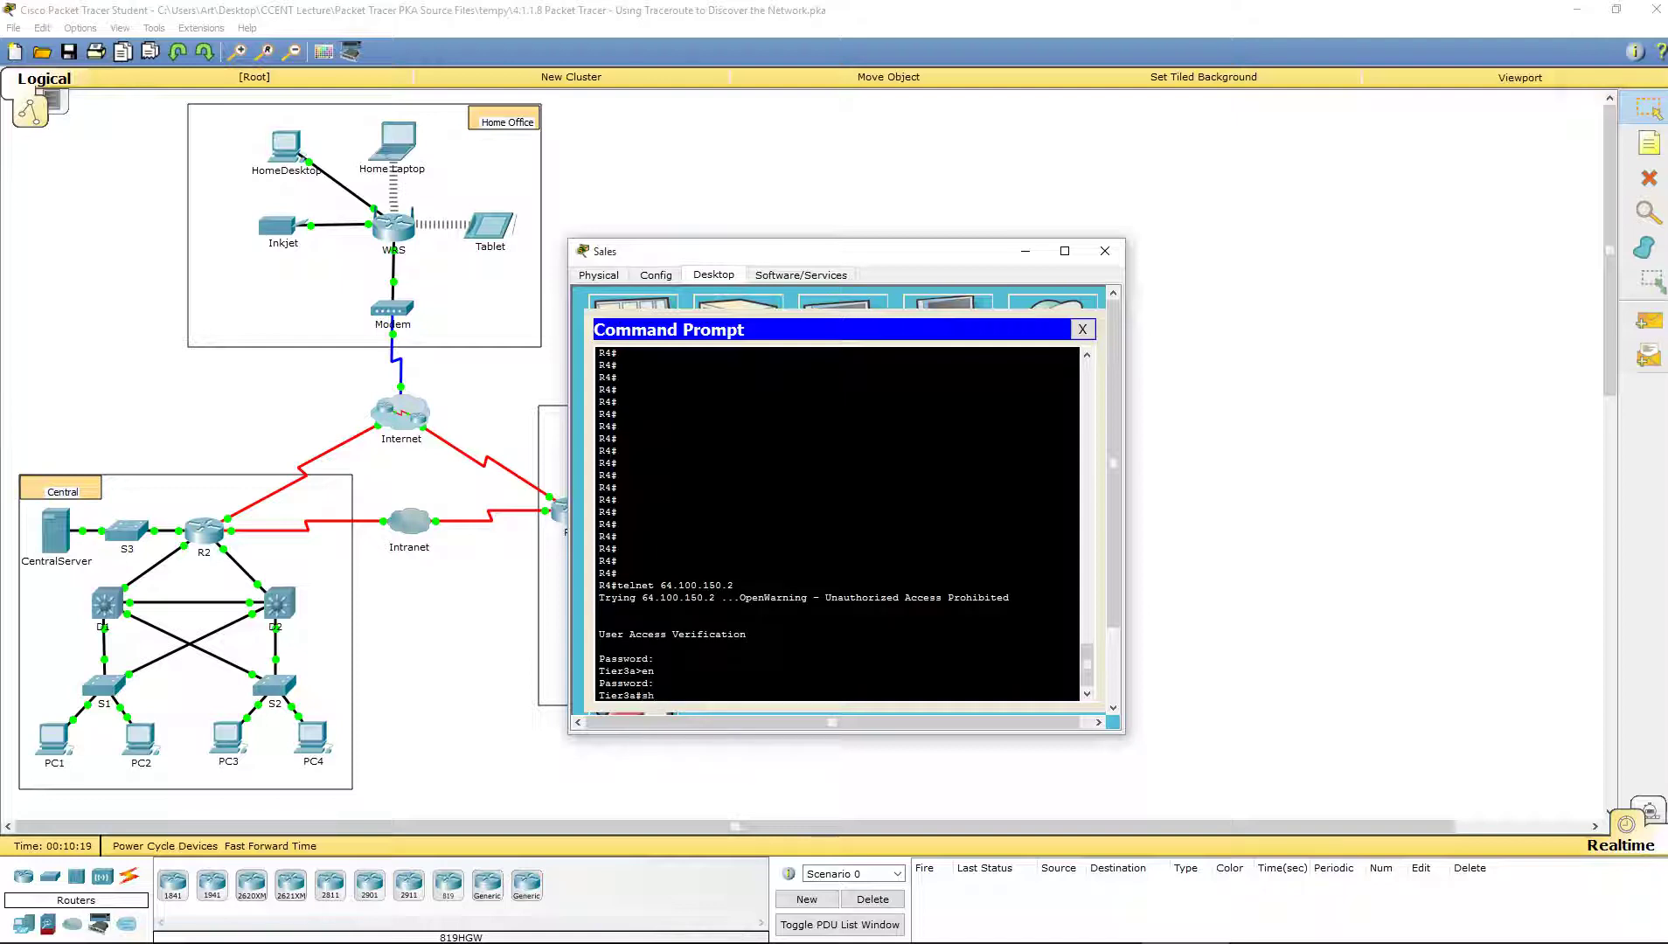
{"action": "type", "text": "show ip route"}
{"action": "key", "text": "Return"}
- Page through Tier3a's routing table, enlarge the window, and highlight the static default route code
{"action": "key", "text": "space"}
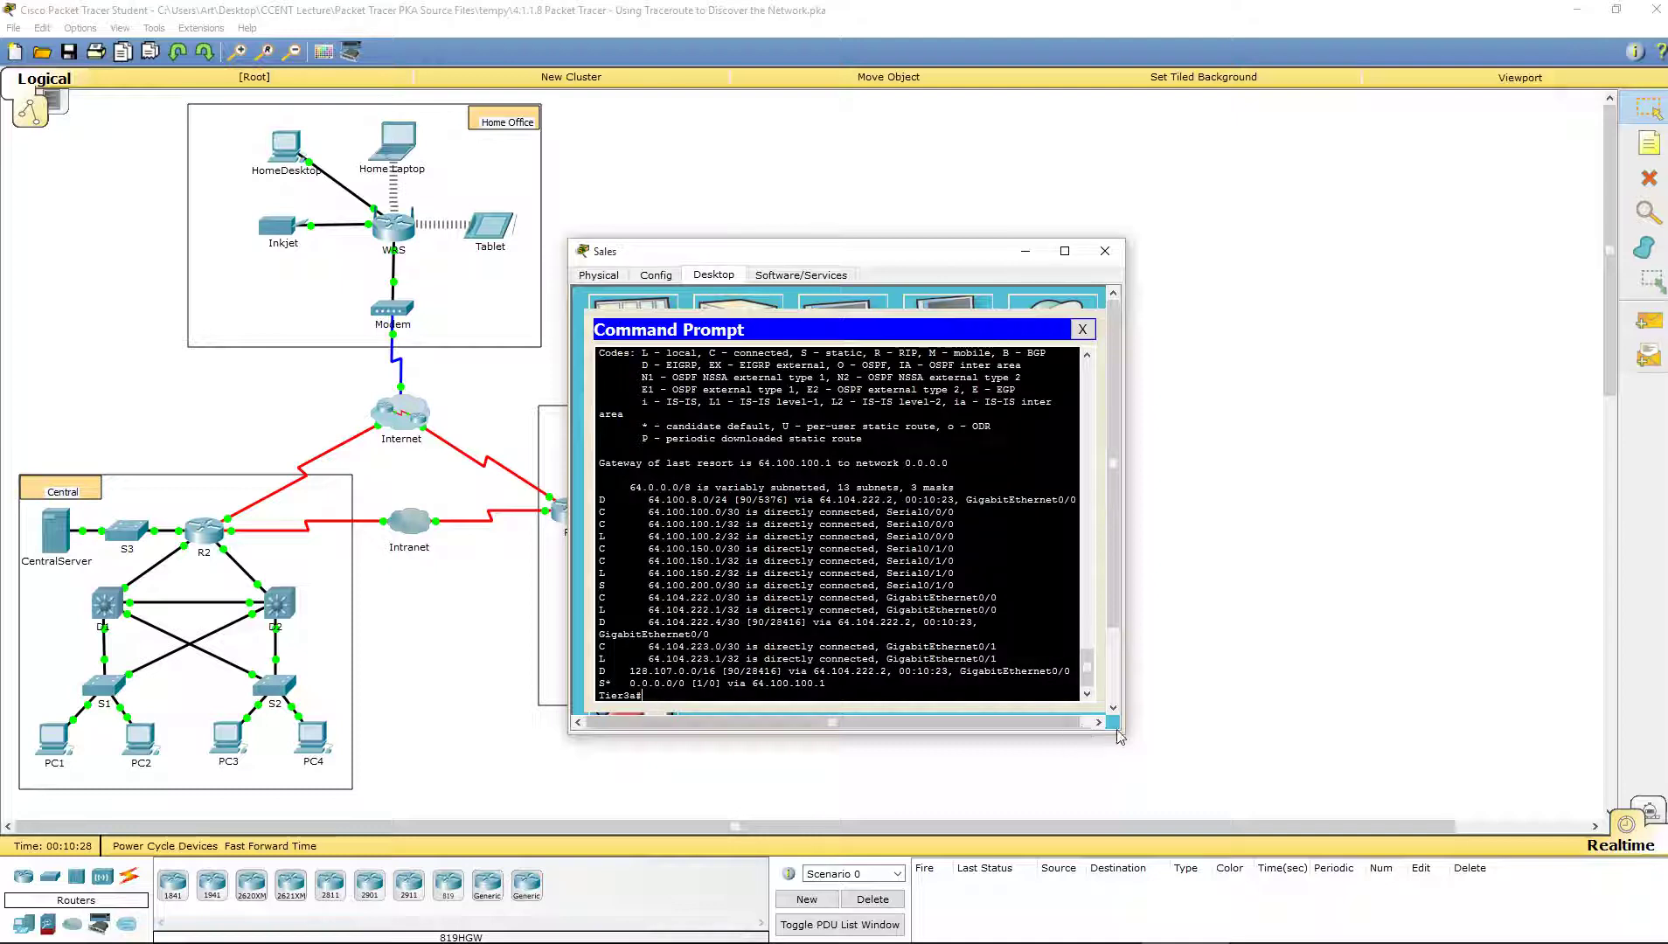
{"action": "left_click_drag", "start_coordinate": [1125, 739], "coordinate": [1322, 884]}
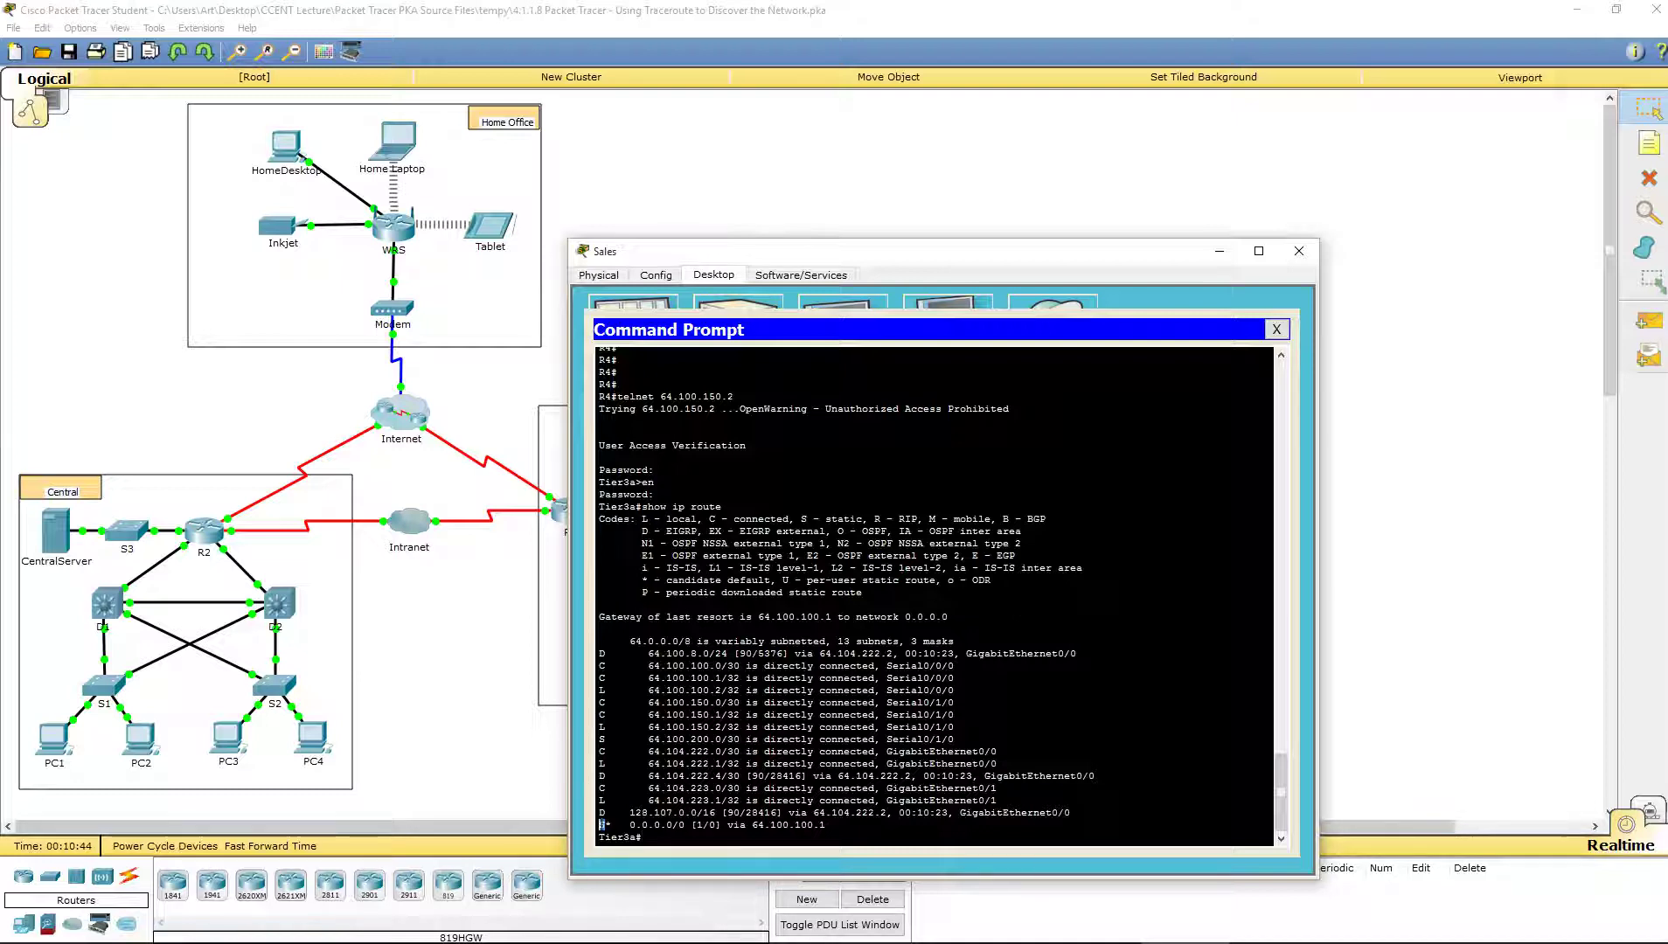
{"action": "left_click_drag", "start_coordinate": [600, 824], "coordinate": [601, 825]}
{"action": "left_click_drag", "start_coordinate": [801, 518], "coordinate": [863, 519]}
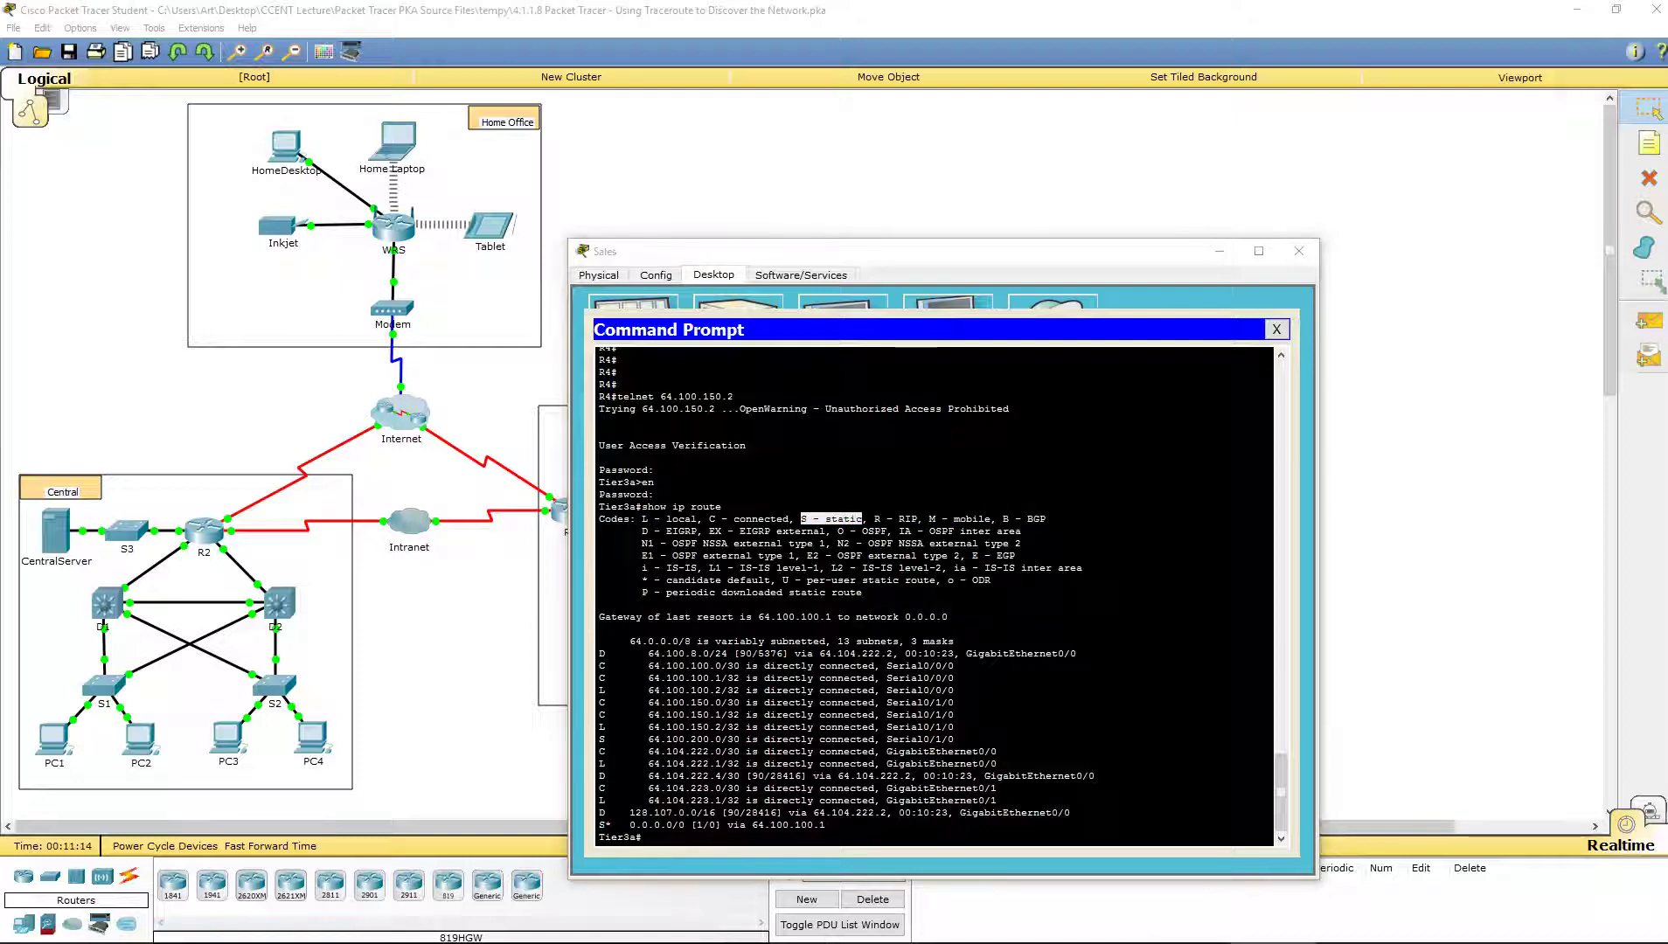
{"action": "left_click", "coordinate": [714, 845]}
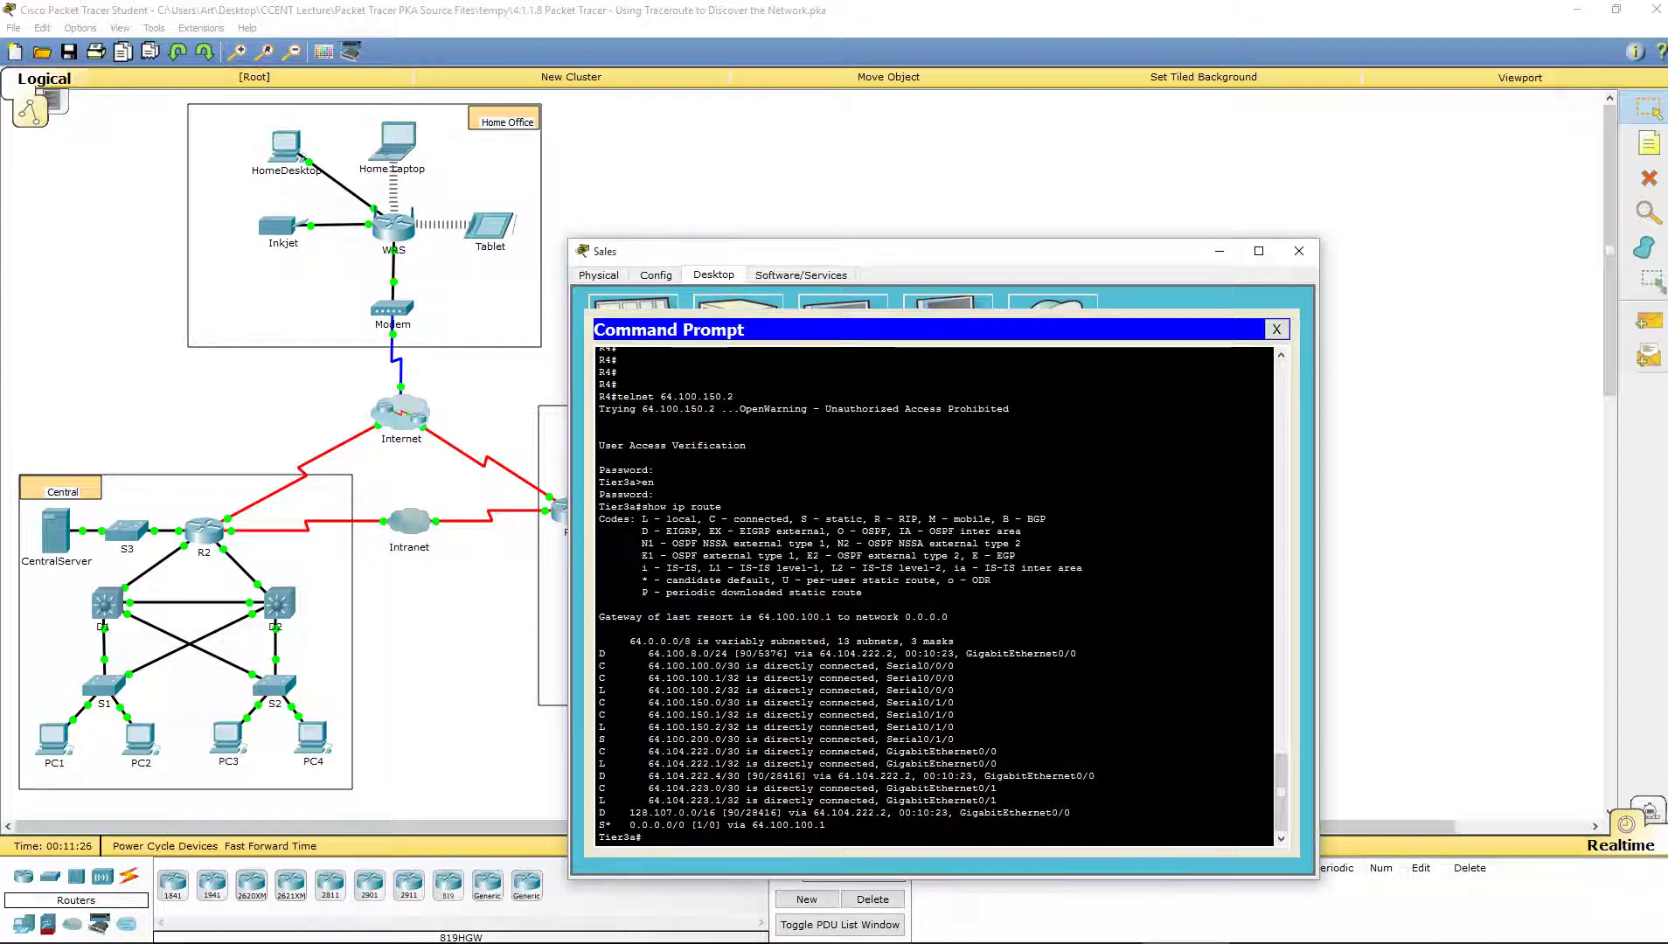
- Highlight the 64.104.222.0/30 connected routes and begin a telnet command at Tier3a's prompt
{"action": "left_click_drag", "start_coordinate": [654, 750], "coordinate": [996, 763]}
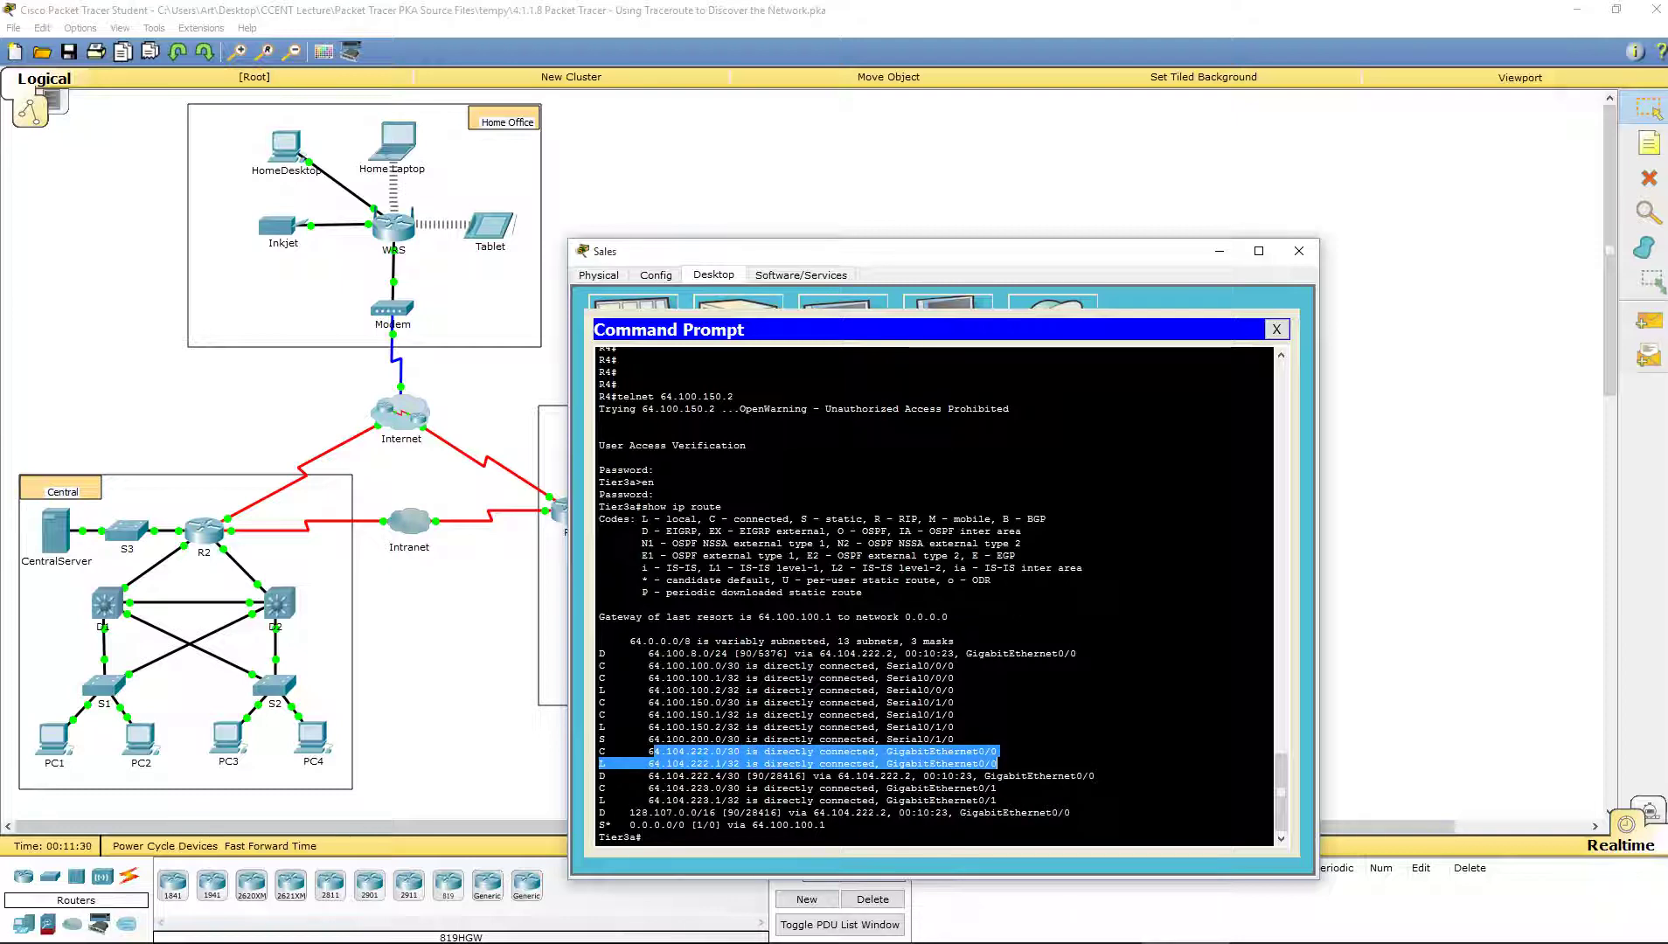
{"action": "left_click", "coordinate": [668, 844]}
{"action": "type", "text": "te"}
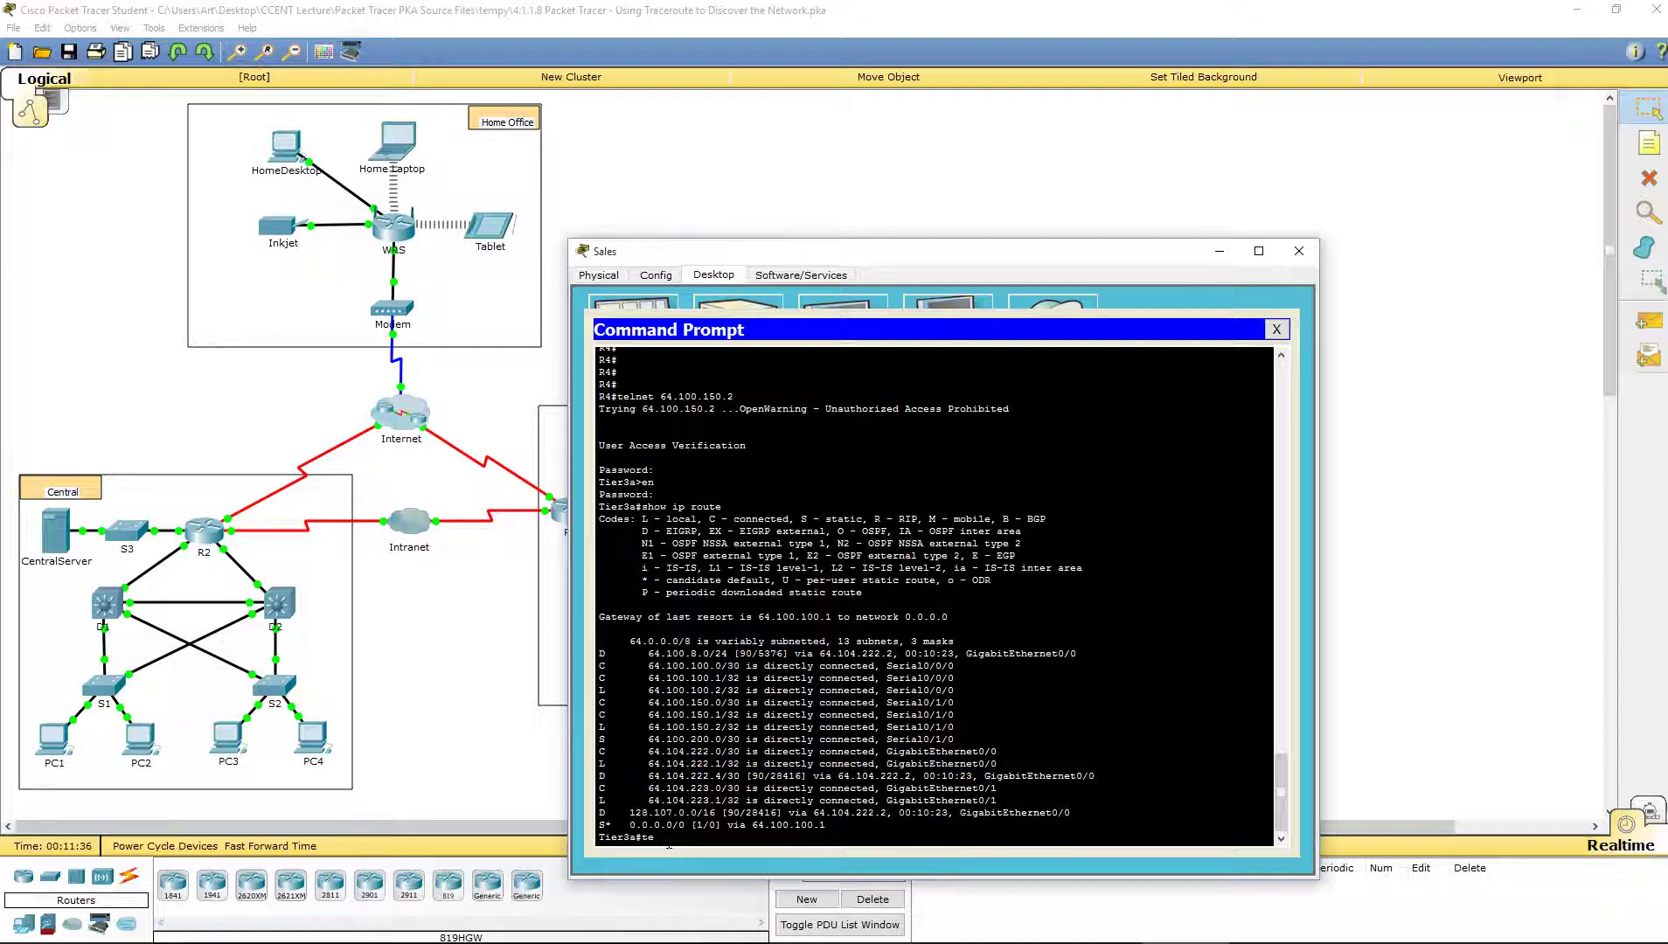
{"action": "type", "text": "lnet"}
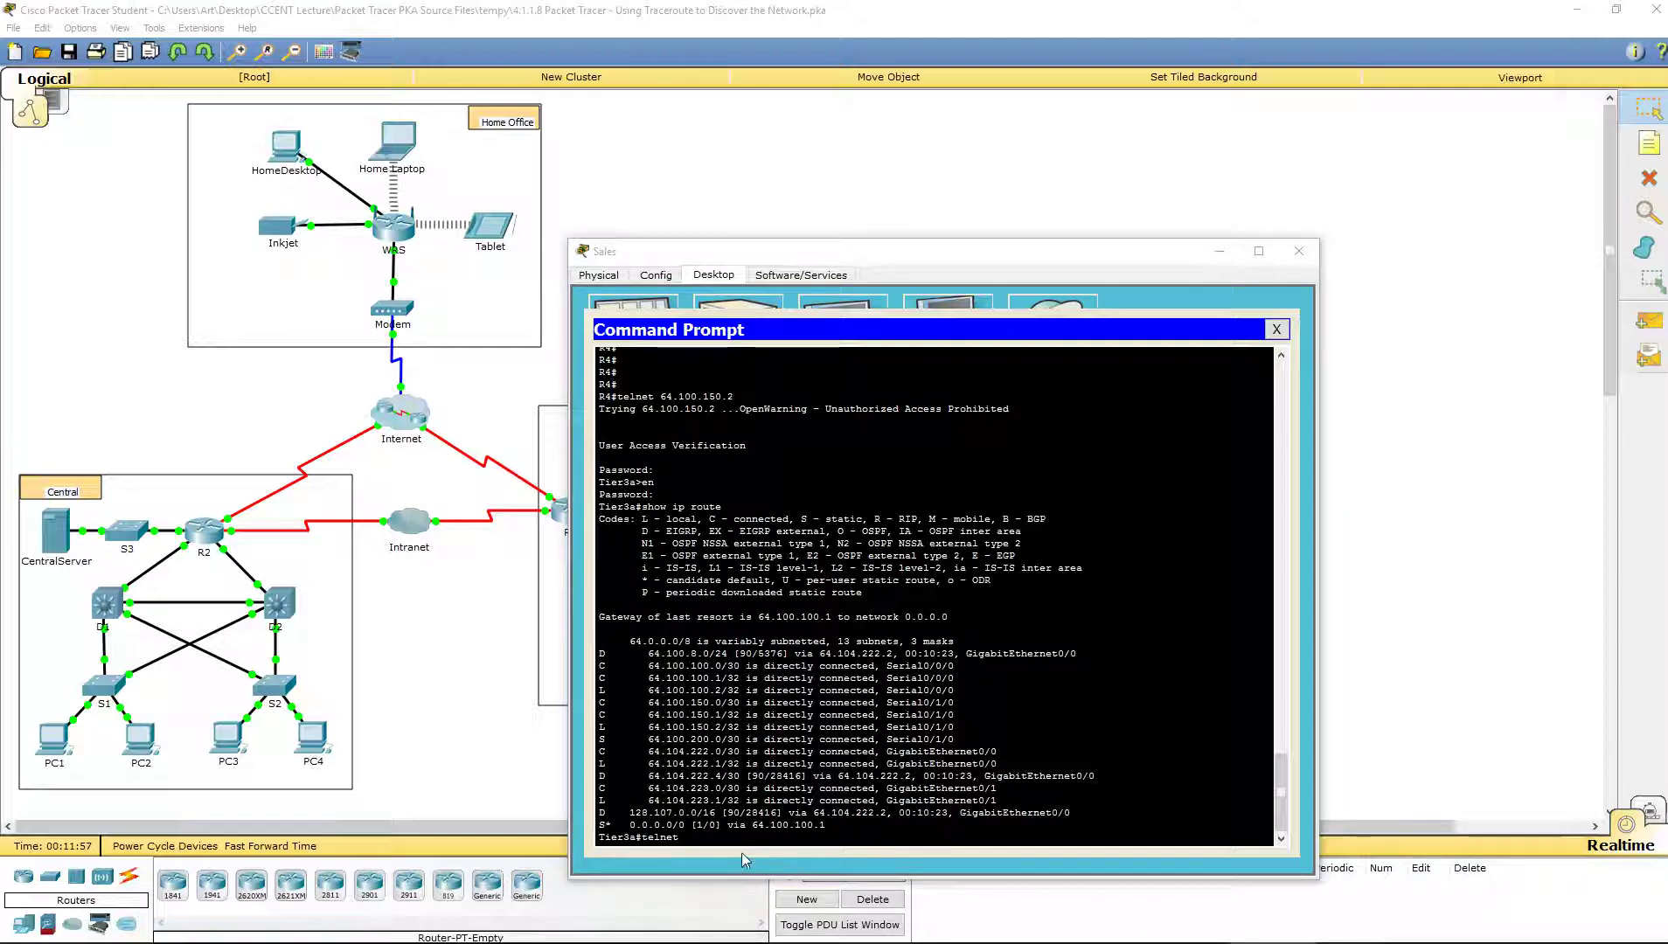
- Telnet to ISP-Tier3b at 64.104.222.2, log in, and page through its show ip route output
{"action": "type", "text": "64."}
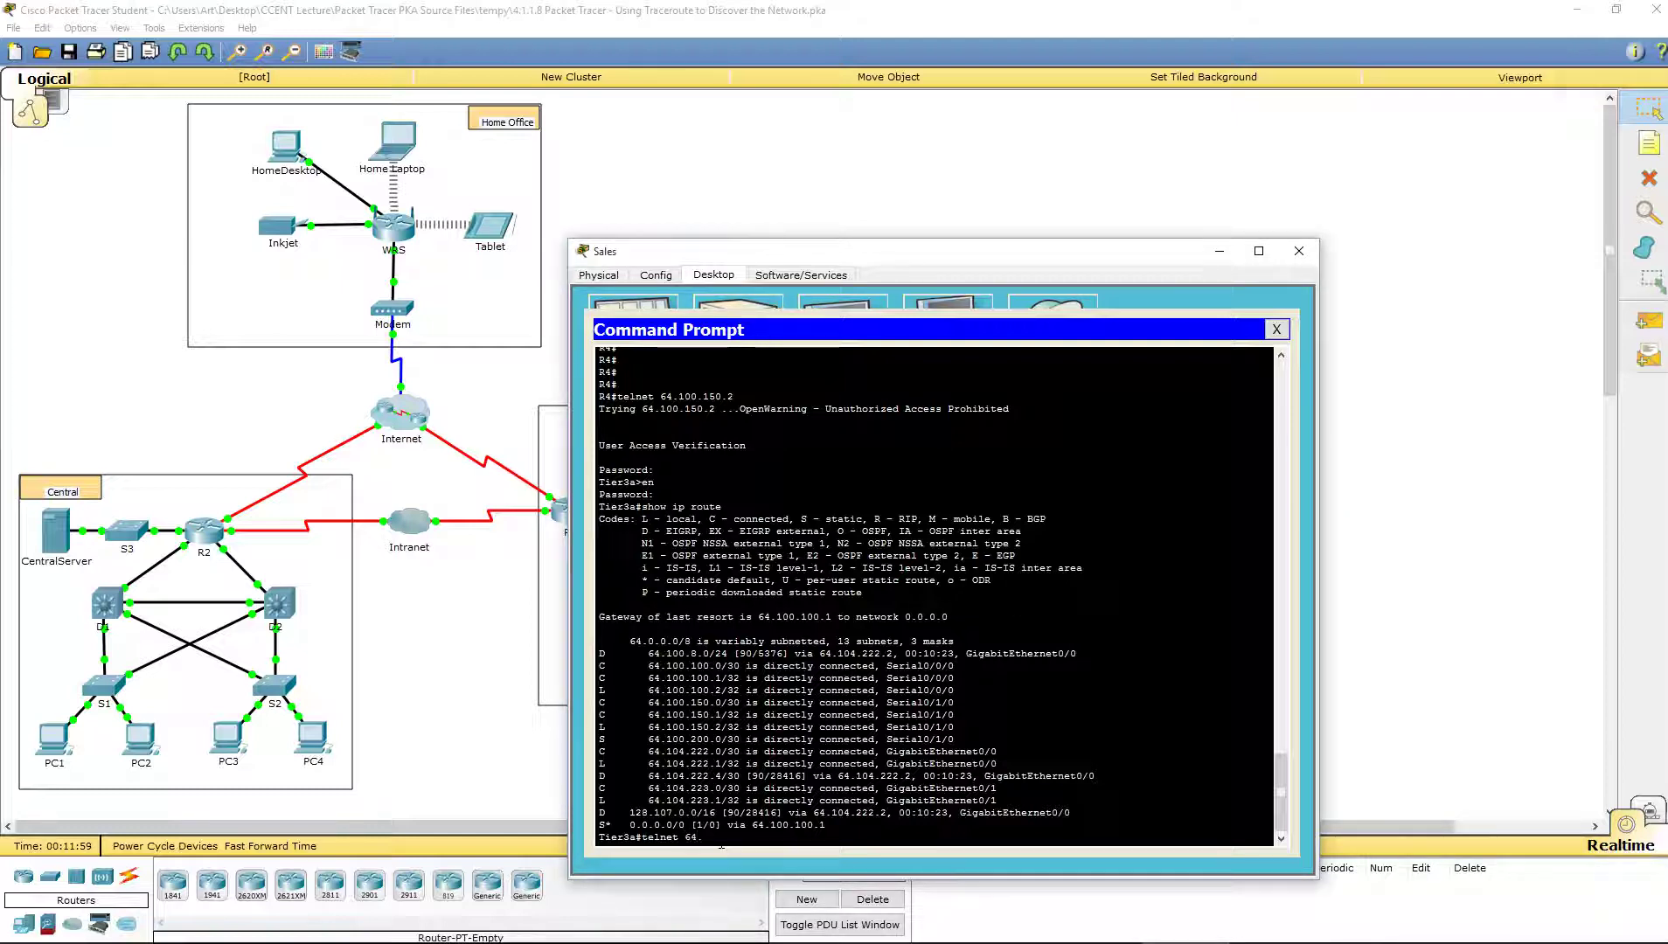
{"action": "type", "text": "104.222.2"}
{"action": "key", "text": "Return"}
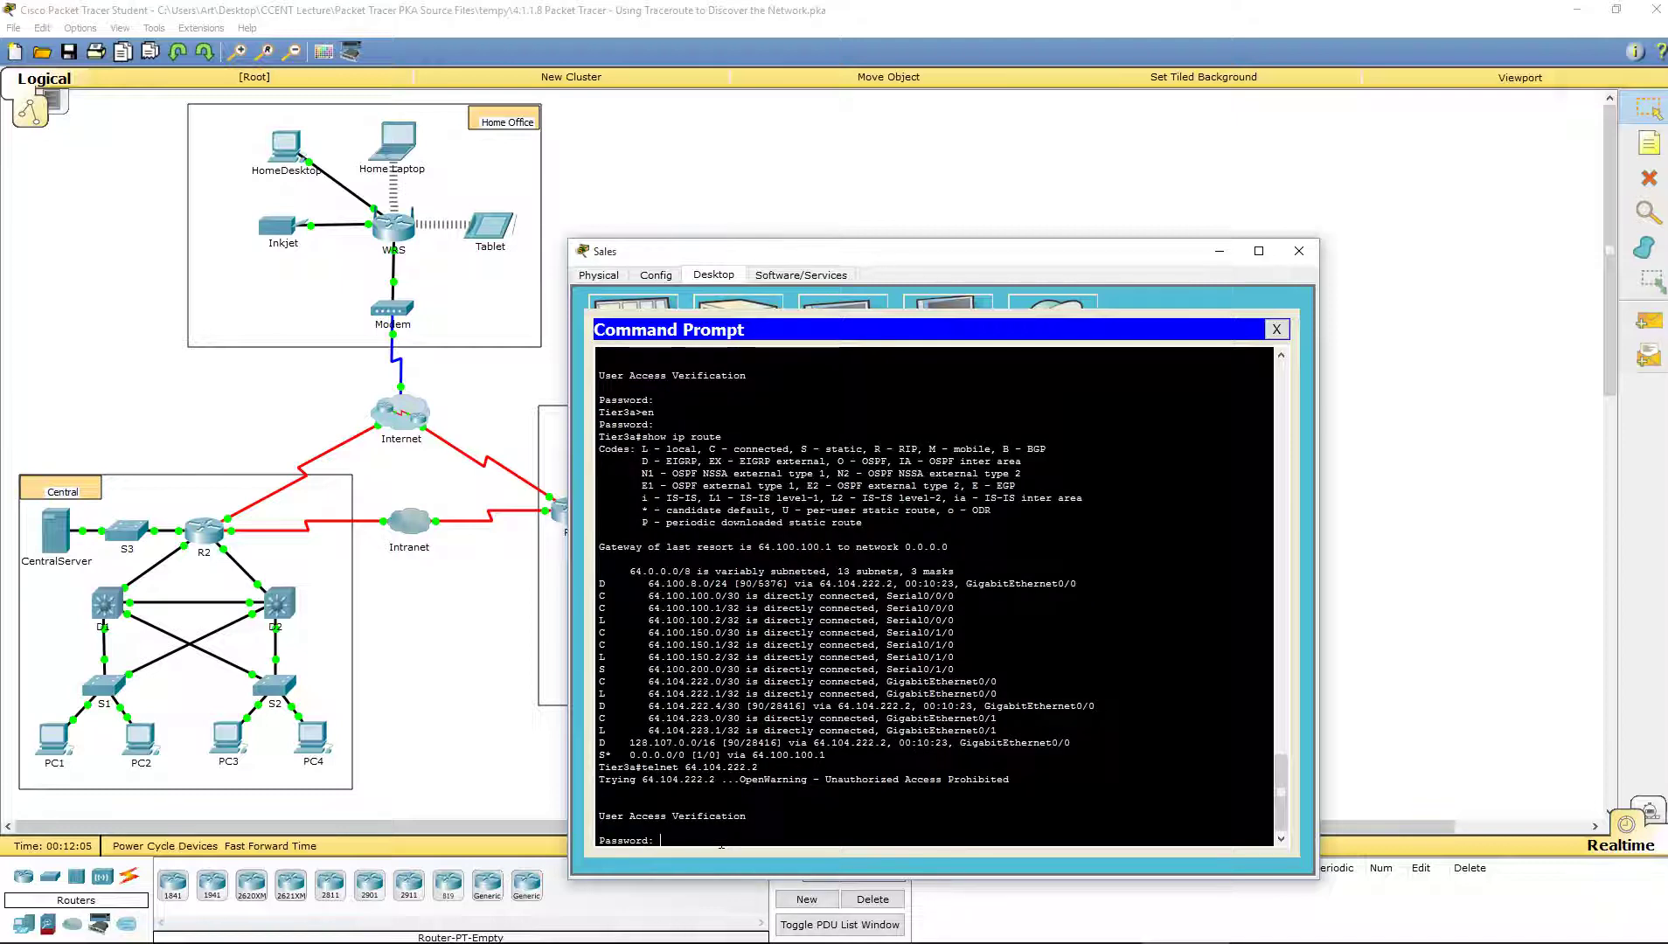
{"action": "key", "text": "Return"}
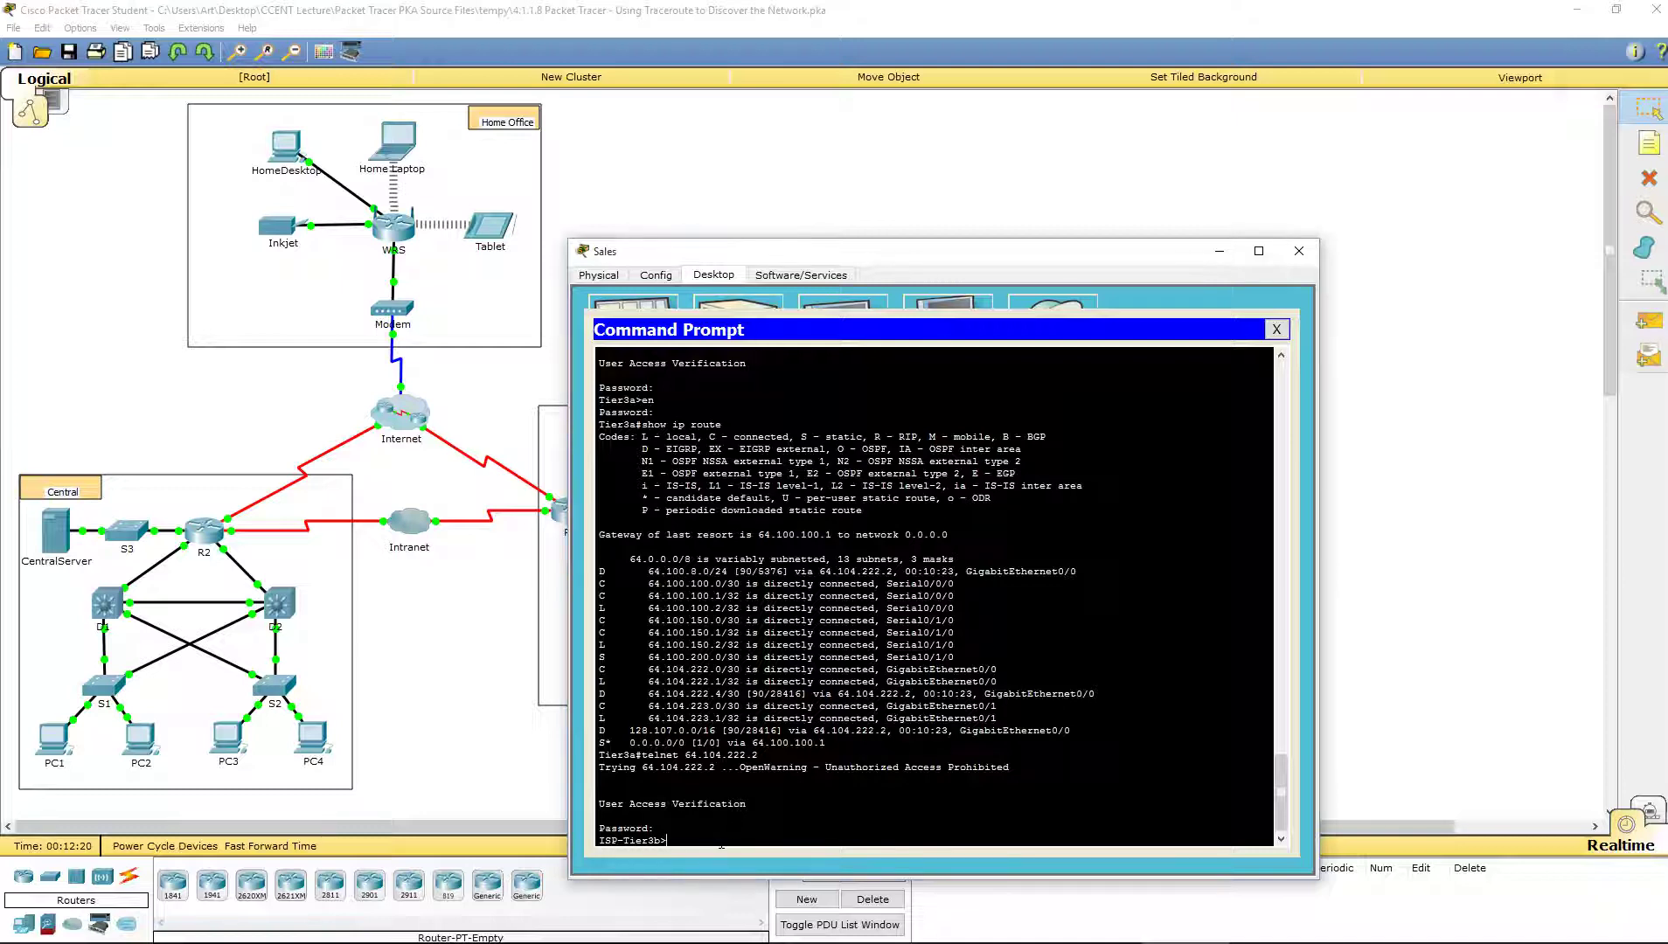
{"action": "type", "text": "show ip route"}
{"action": "key", "text": "Return"}
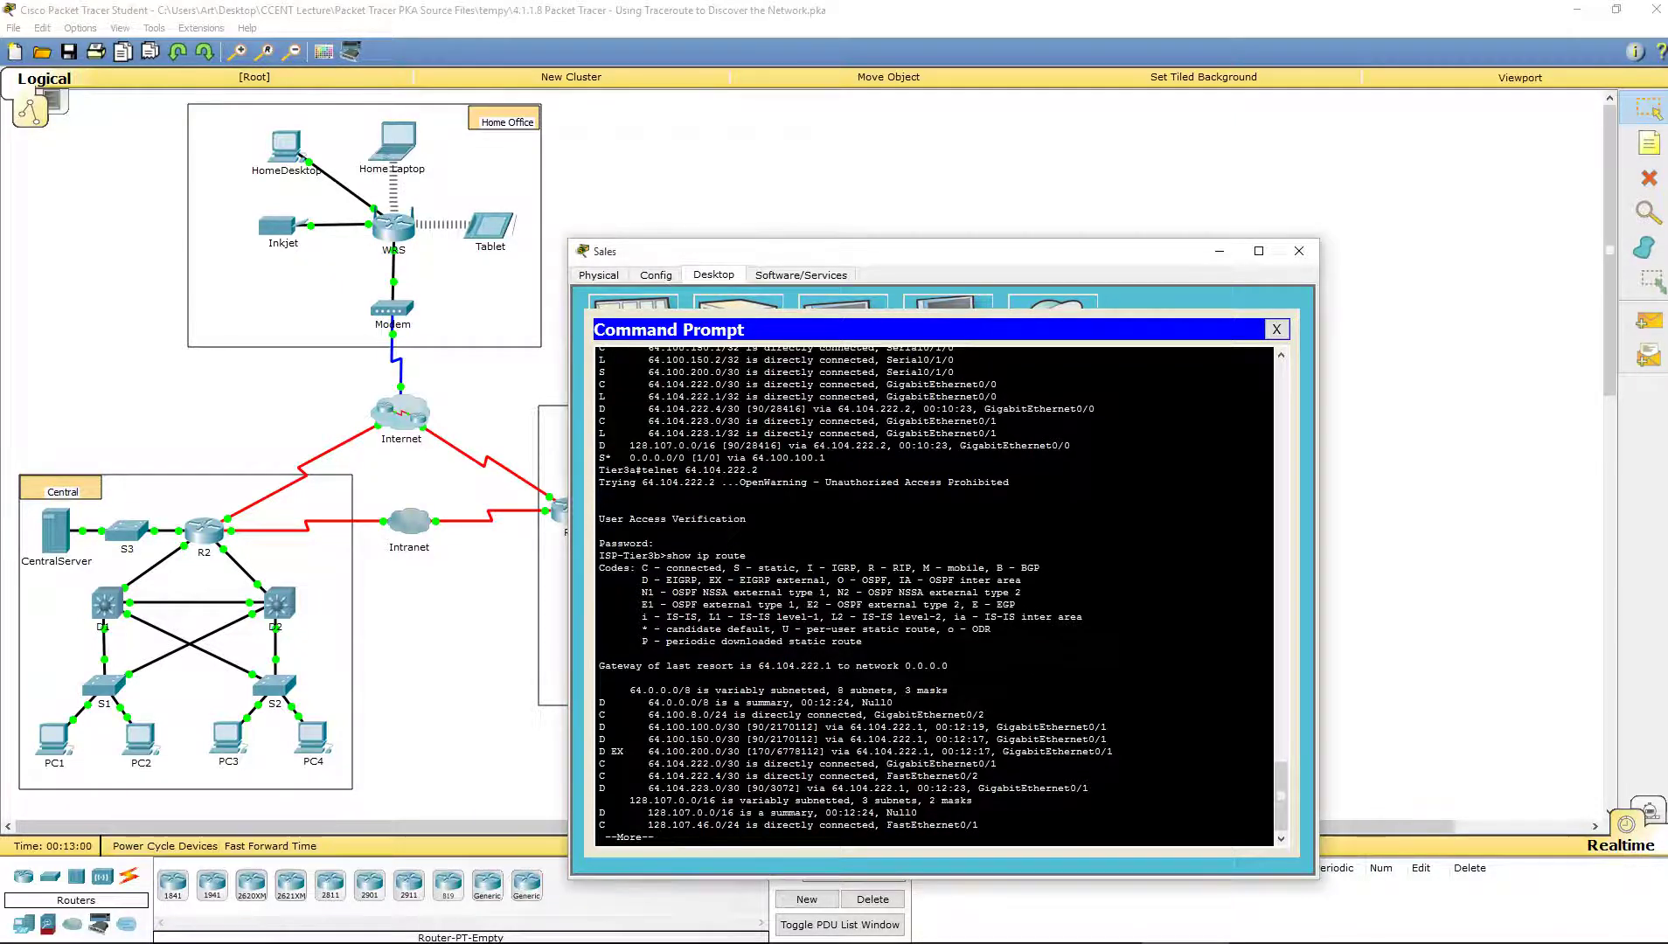
{"action": "key", "text": "space"}
- Telnet from ISP-Tier3b to B2-R1 at 64.104.222.6 and log in with its password
{"action": "type", "text": "telnet 64.104.222.6"}
{"action": "key", "text": "Return"}
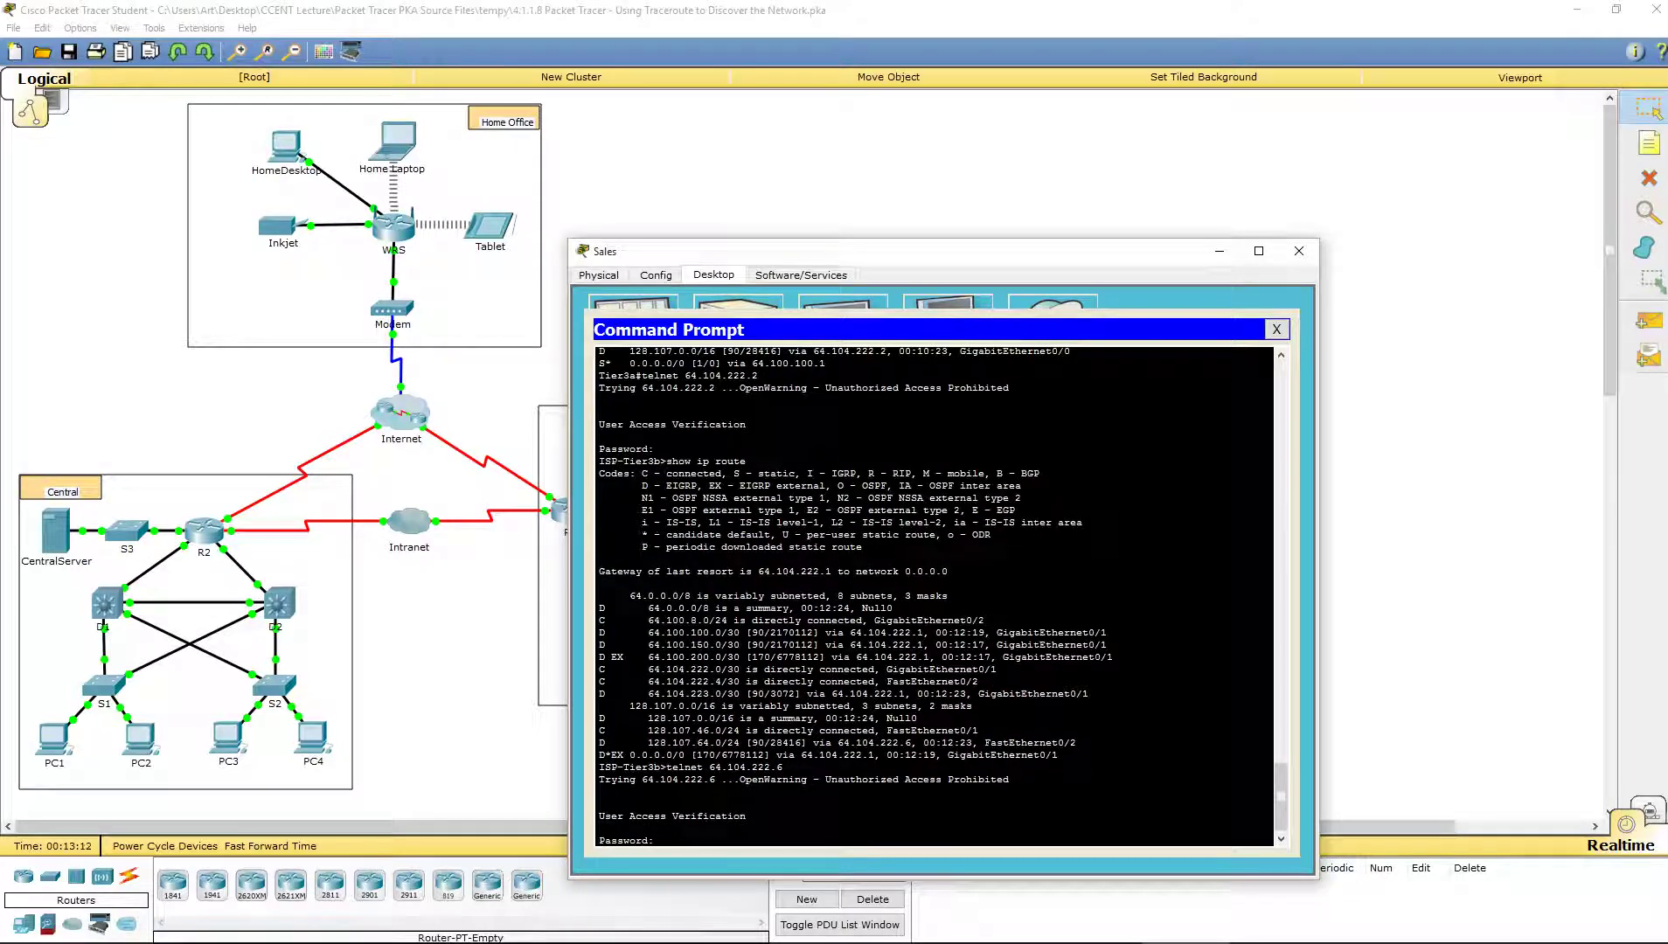
{"action": "key", "text": "Return"}
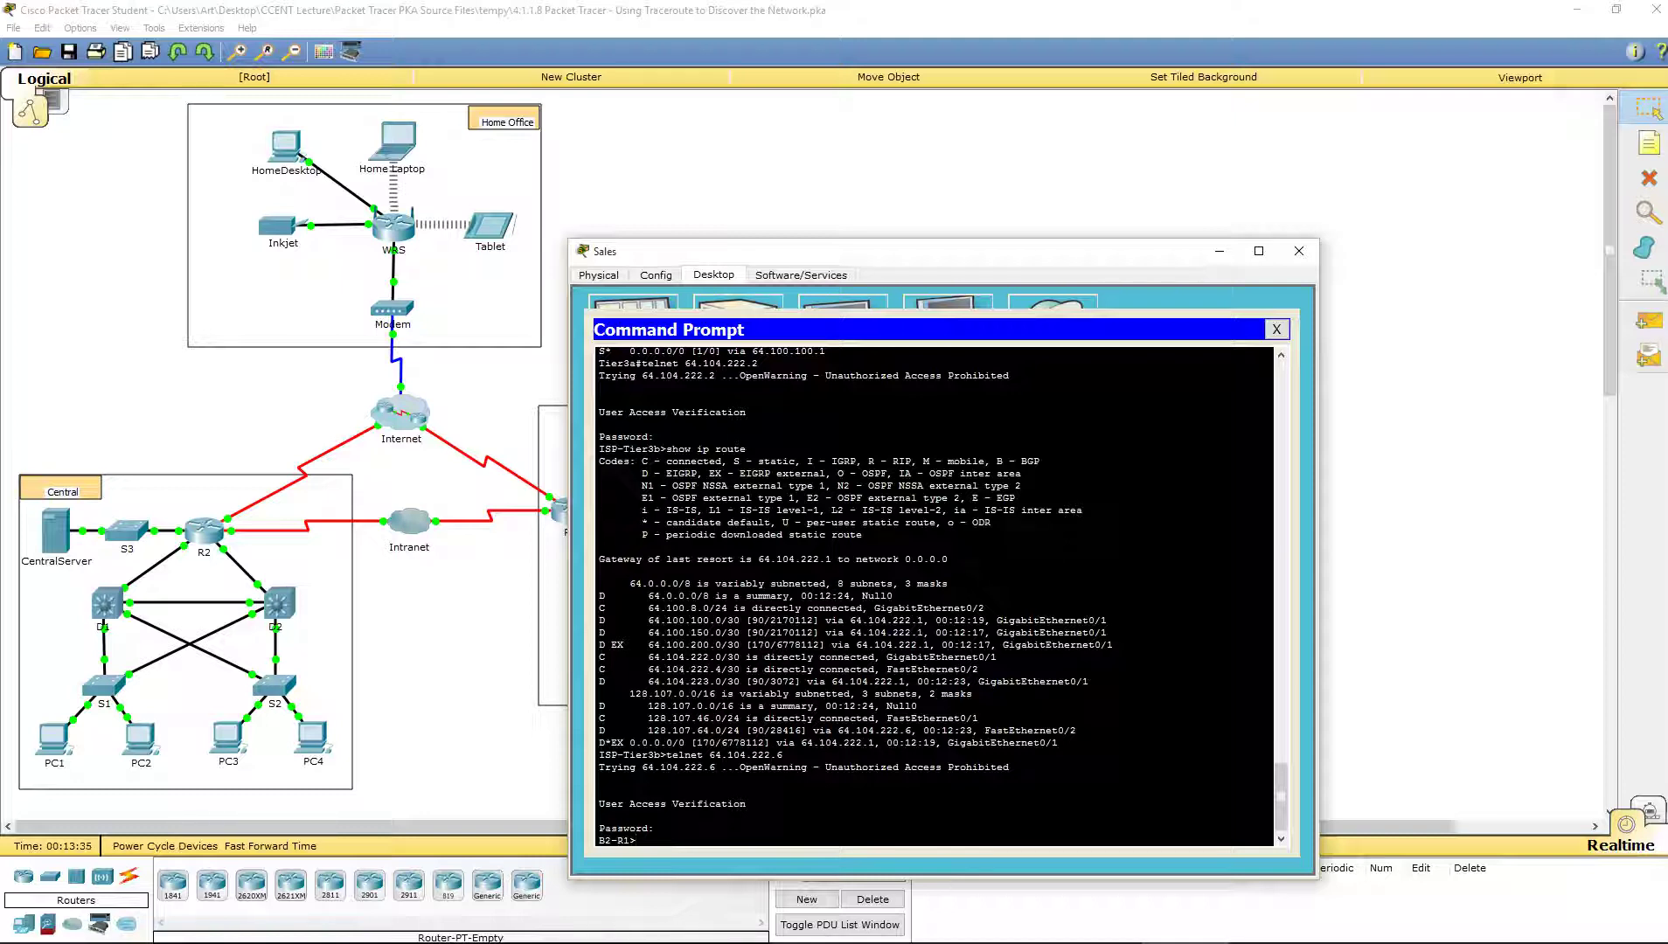
- Enter privileged mode on B2-R1 with the enable password and start typing show ip route
{"action": "type", "text": "en"}
{"action": "key", "text": "Return"}
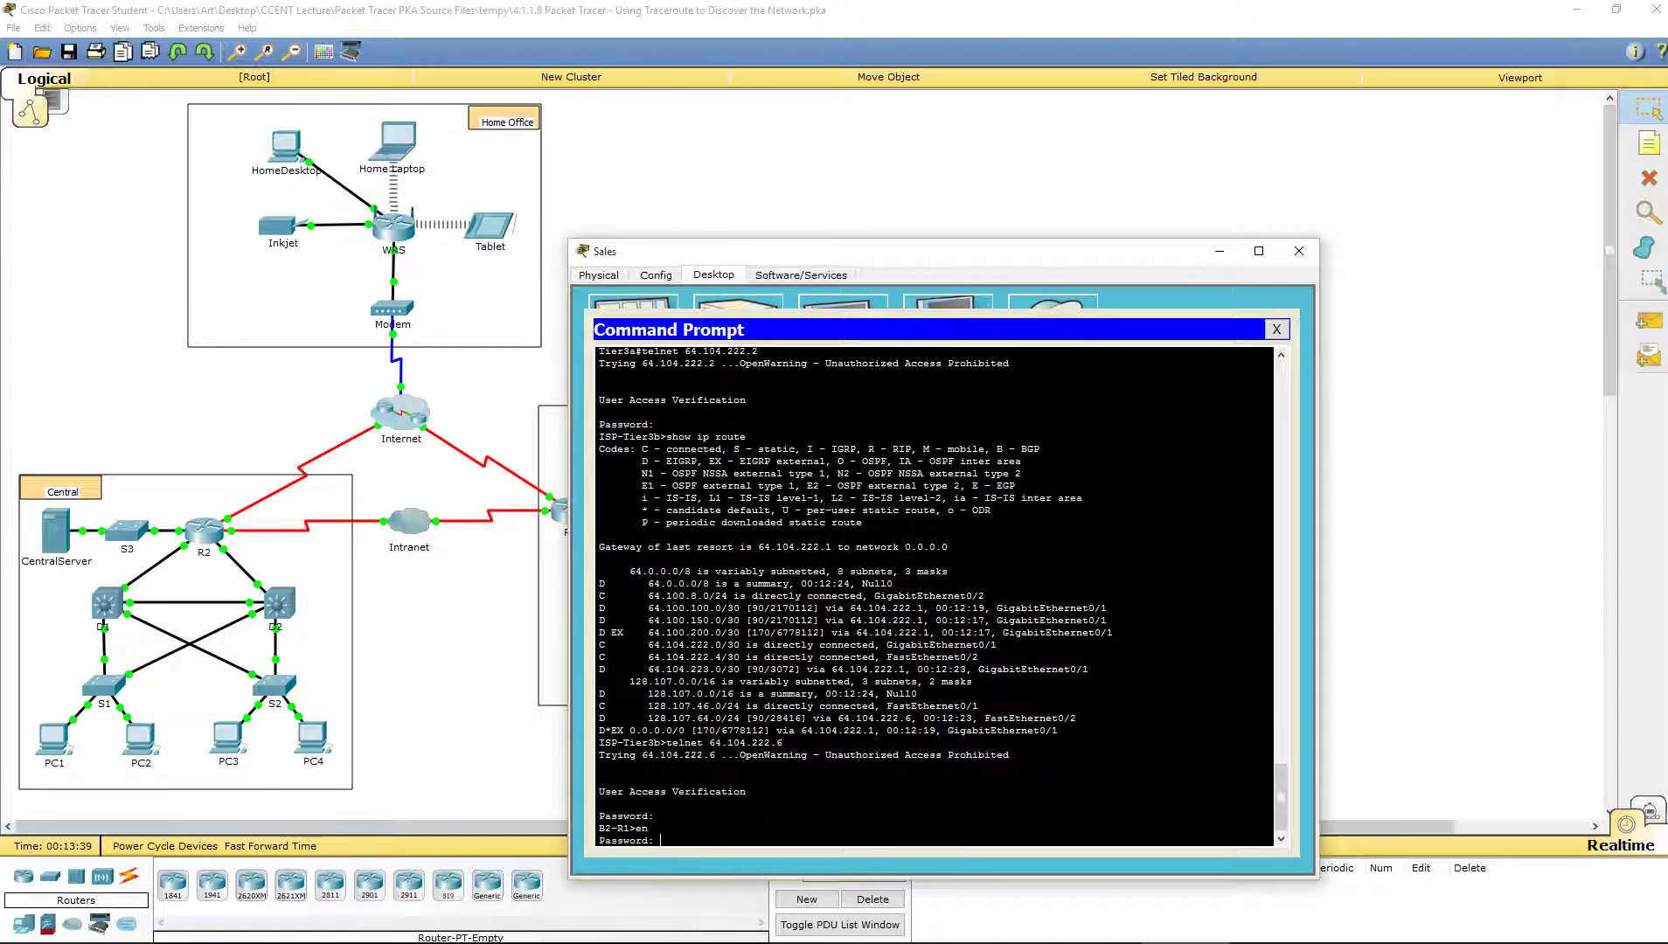
{"action": "key", "text": "Return"}
{"action": "type", "text": "show"}
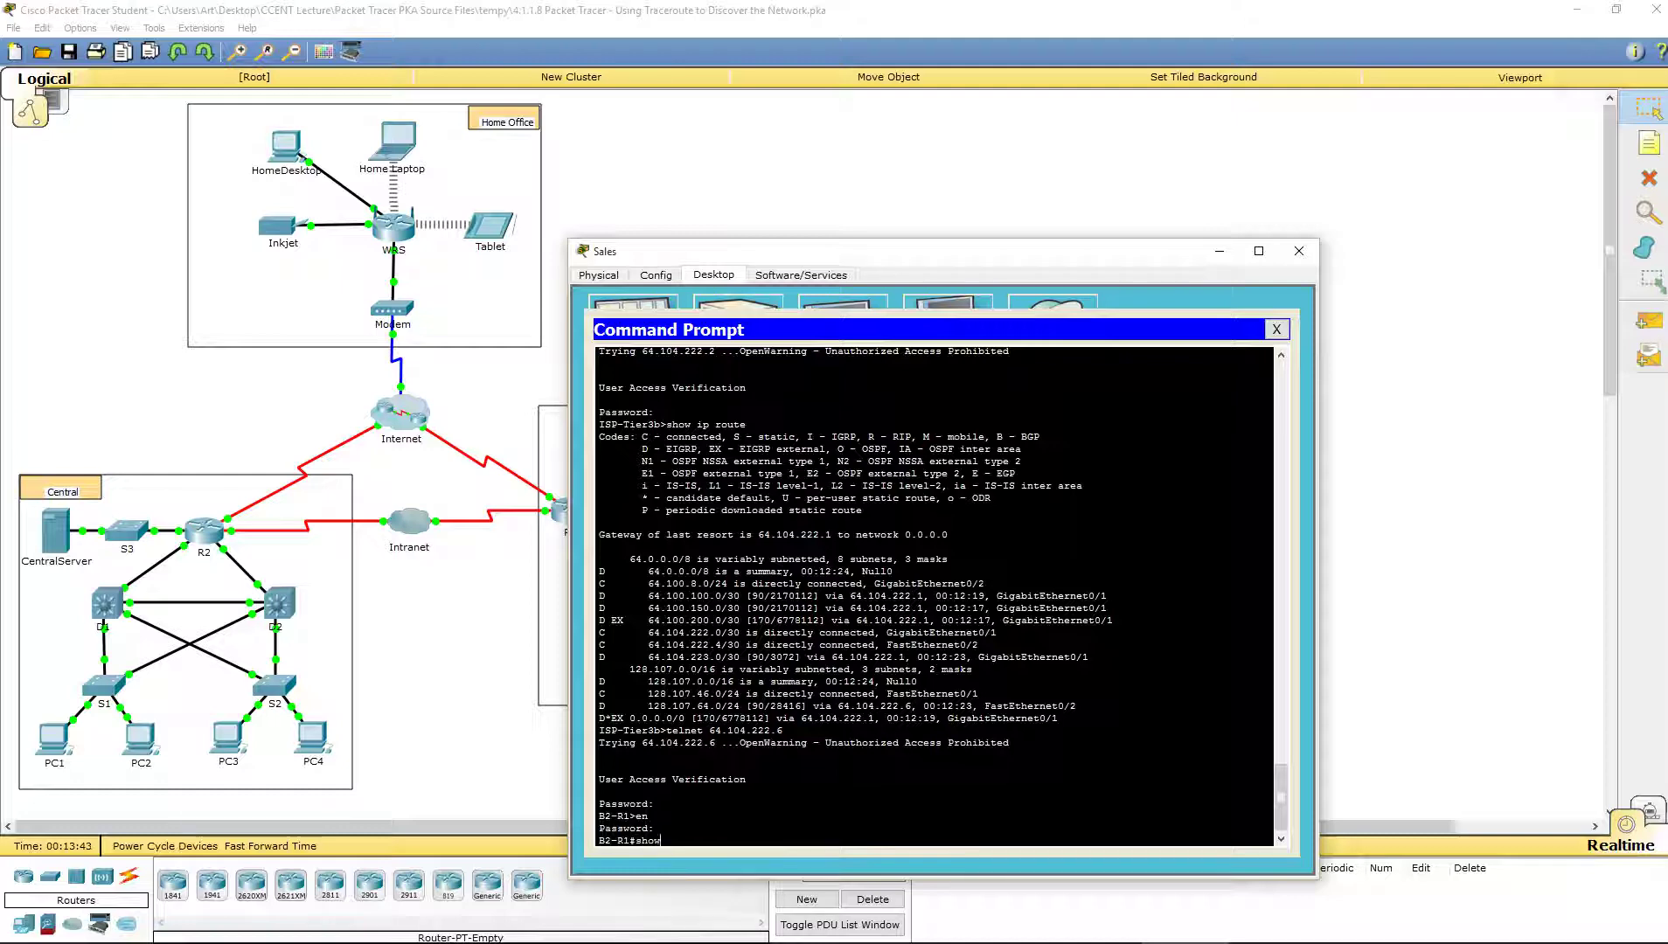
{"action": "type", "text": " ip route"}
- Show B2-R1's full routing table and highlight the 128.107.0.0/16 subnetting line
{"action": "key", "text": "Return"}
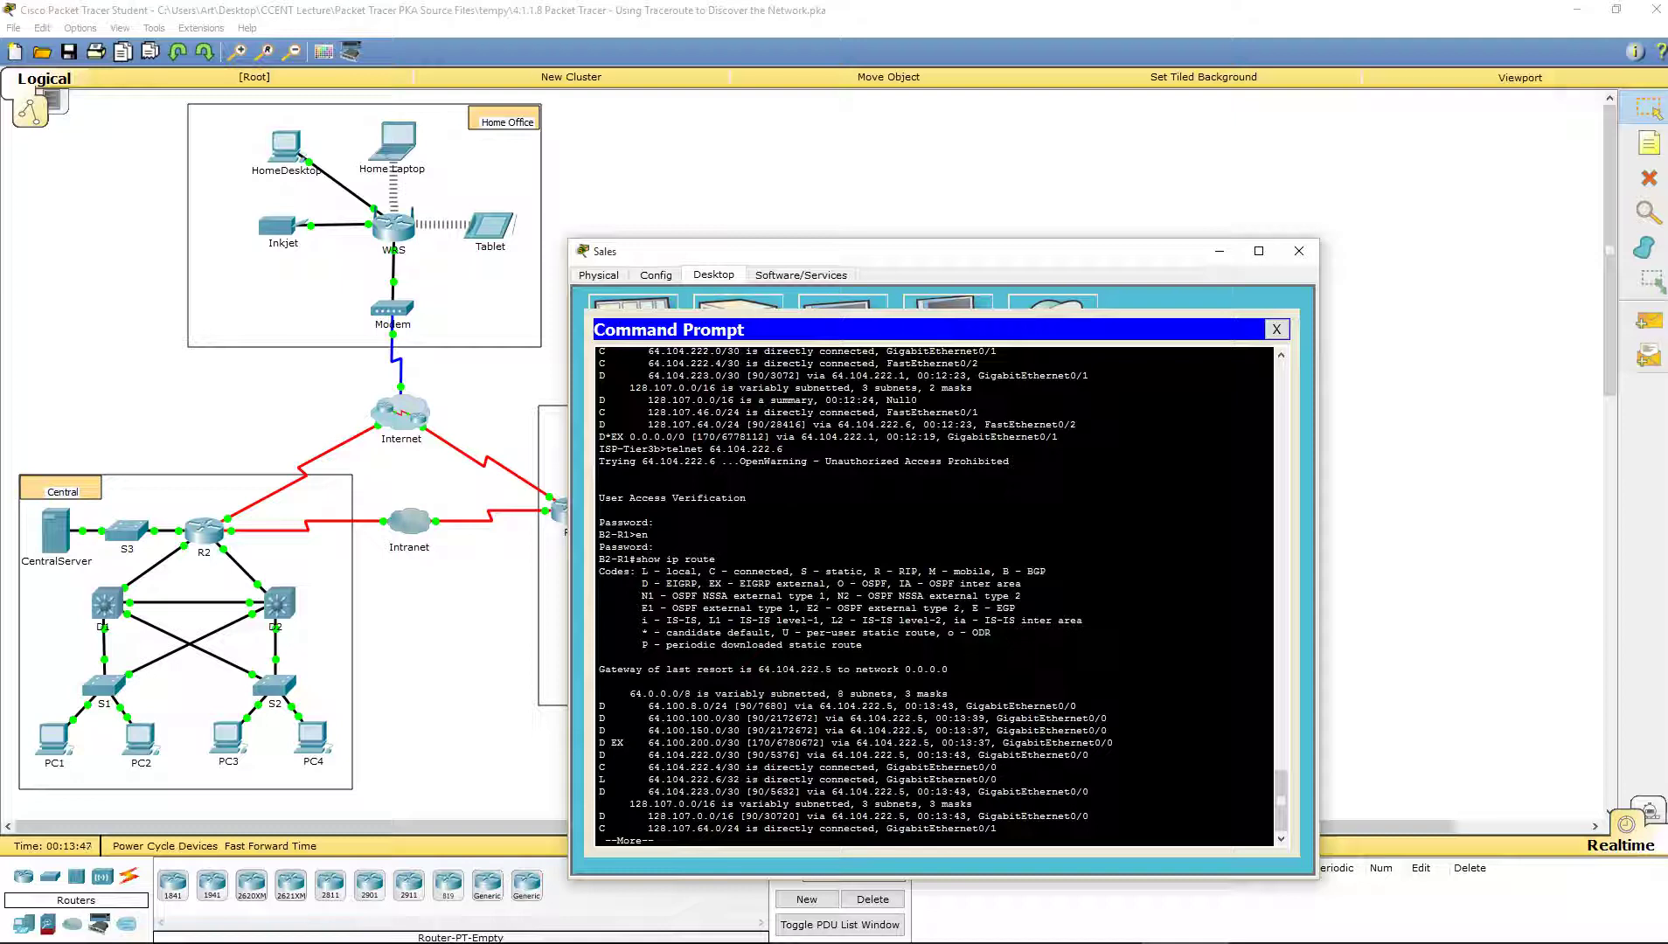
{"action": "key", "text": "space"}
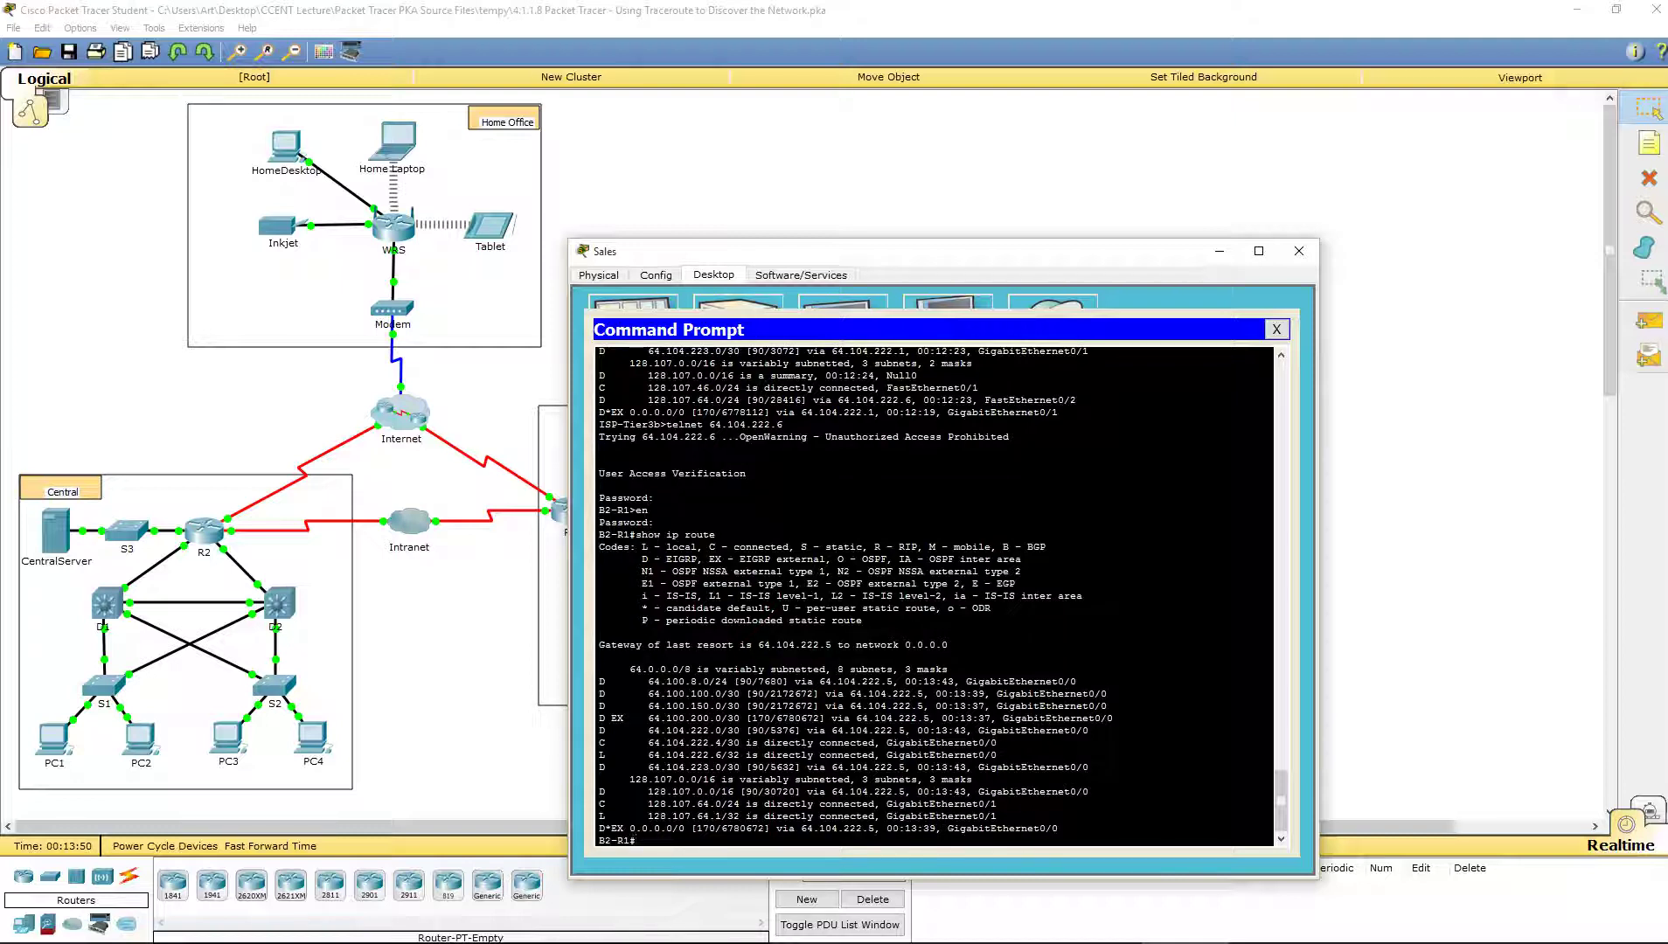
{"action": "left_click_drag", "start_coordinate": [623, 779], "coordinate": [790, 767]}
{"action": "left_click", "coordinate": [789, 767]}
{"action": "left_click_drag", "start_coordinate": [624, 779], "coordinate": [972, 779]}
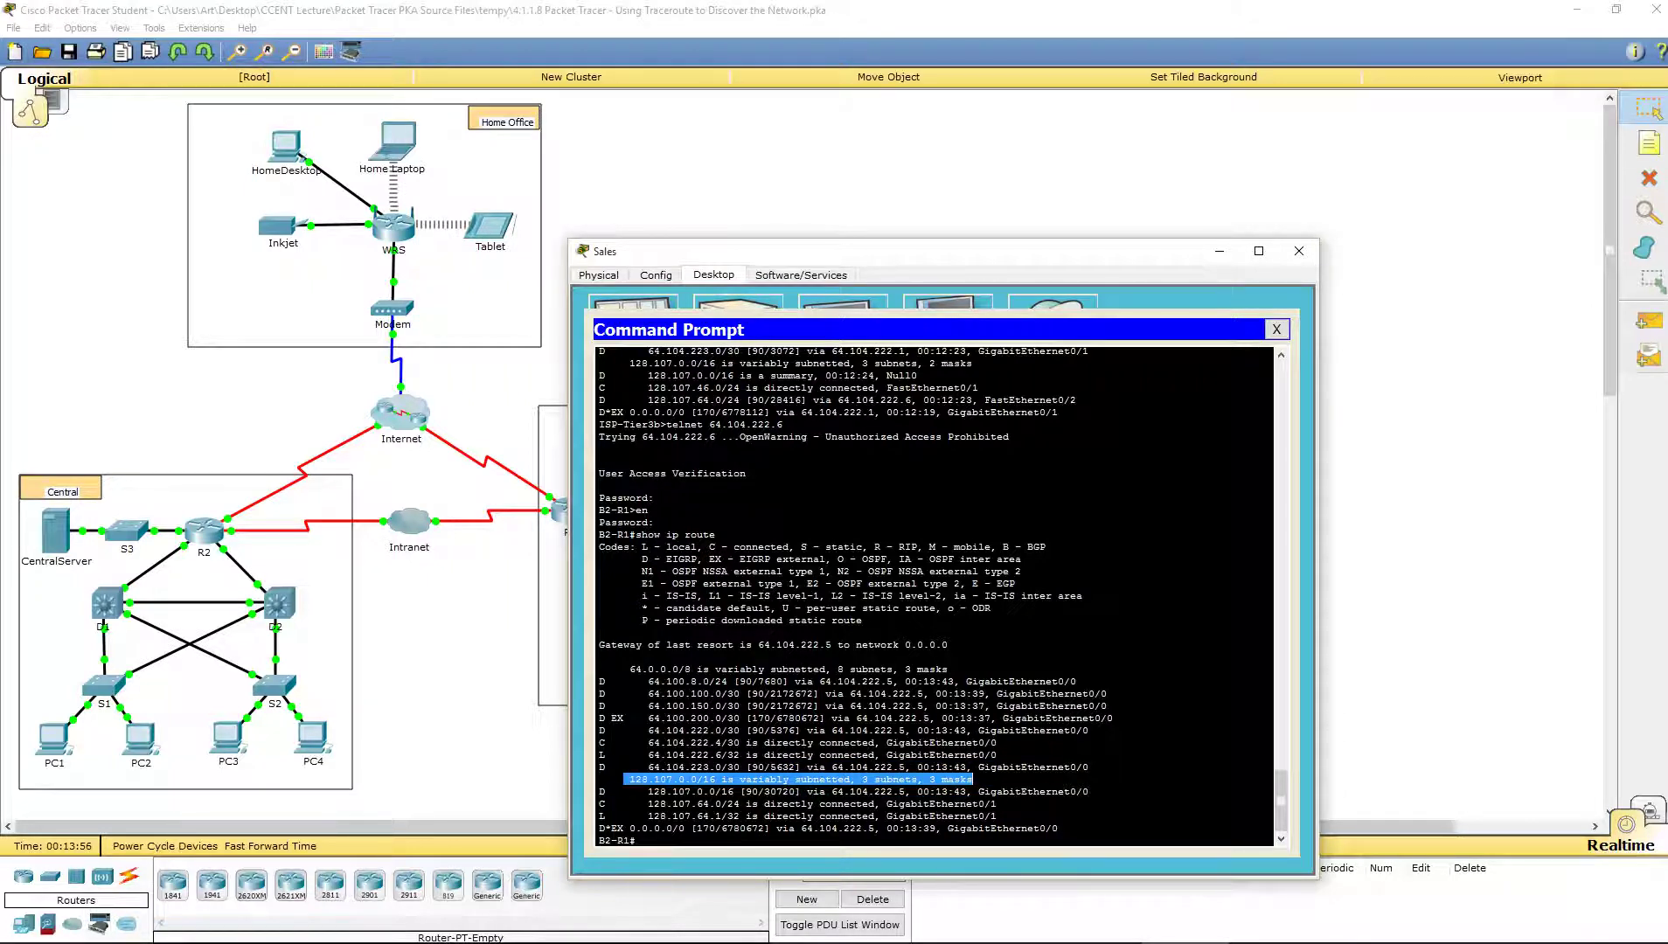
- Highlight the 128.107.64.1/32 local and 128.107.64.0/24 connected routes' GigabitEthernet0/1 interface
{"action": "left_click_drag", "start_coordinate": [648, 816], "coordinate": [775, 815]}
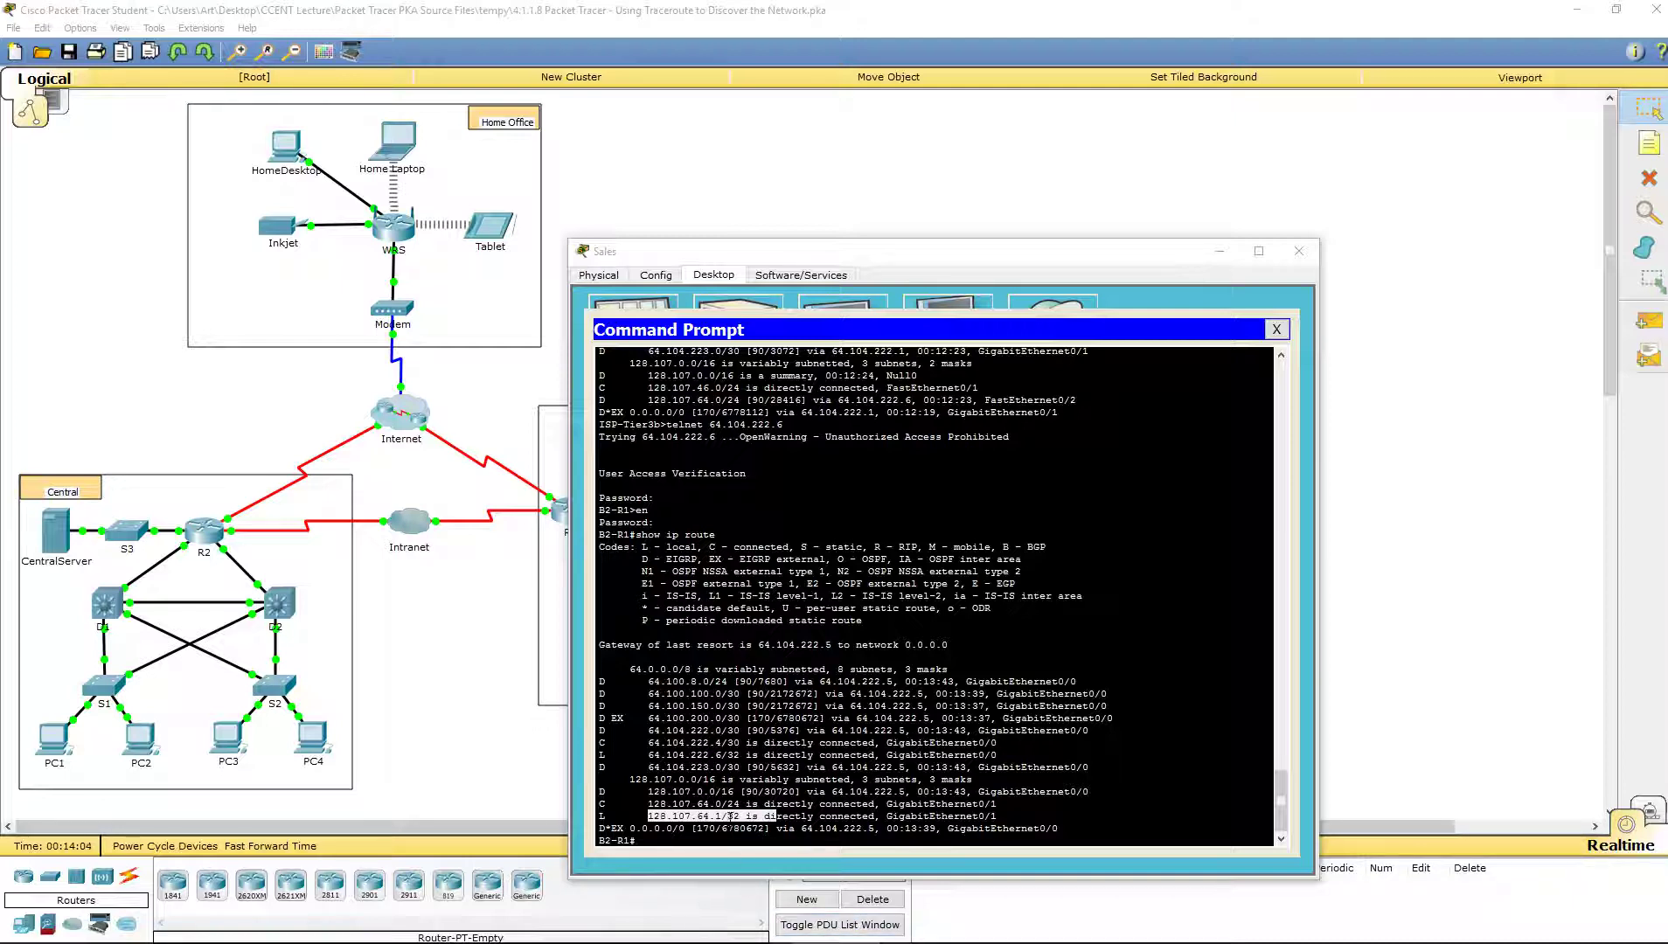
{"action": "left_click", "coordinate": [770, 817]}
{"action": "double_click", "coordinate": [751, 815]}
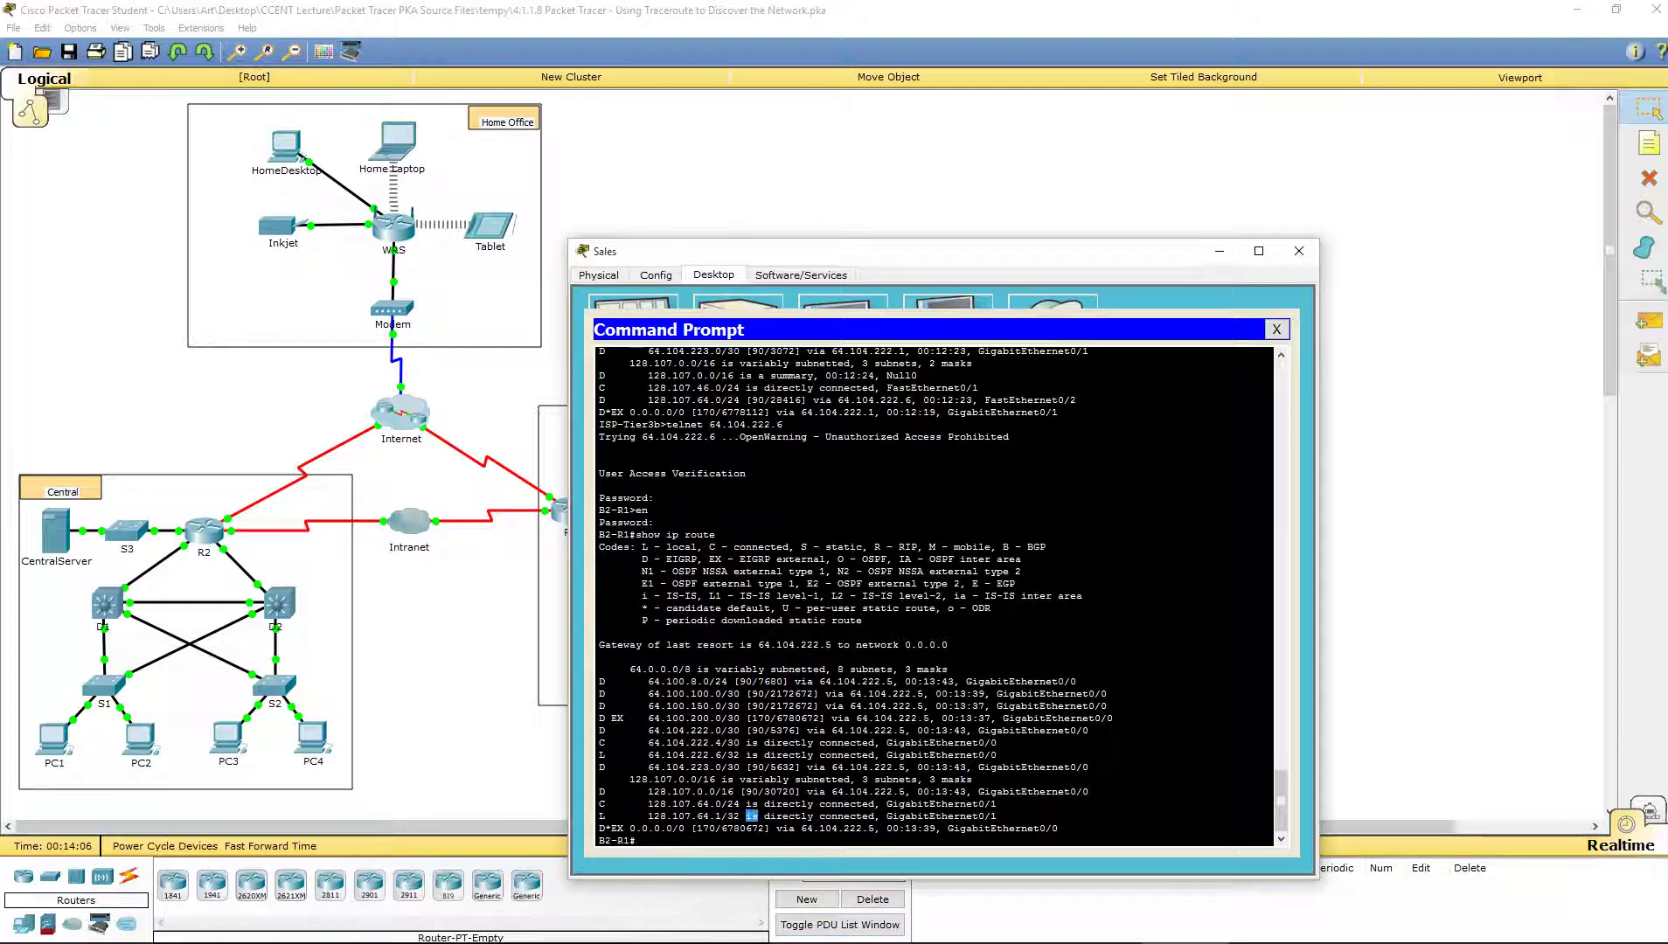
{"action": "left_click_drag", "start_coordinate": [997, 816], "coordinate": [951, 815]}
{"action": "left_click_drag", "start_coordinate": [997, 803], "coordinate": [844, 803]}
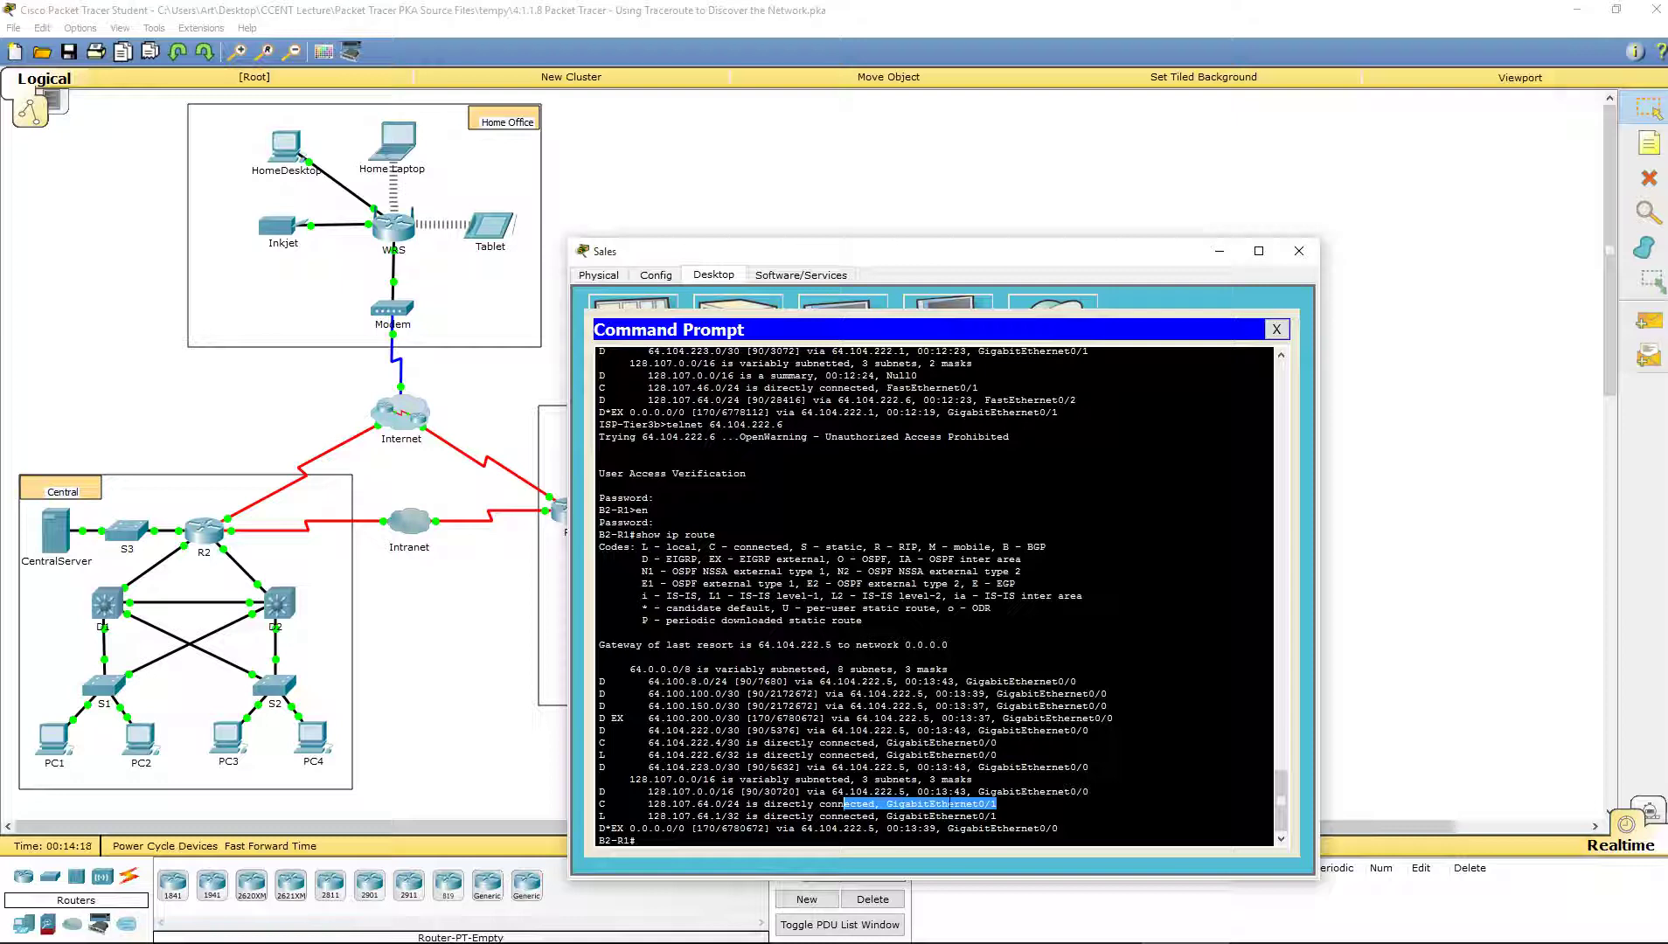
{"action": "key", "text": "ctrl+c"}
{"action": "left_click_drag", "start_coordinate": [997, 803], "coordinate": [824, 804]}
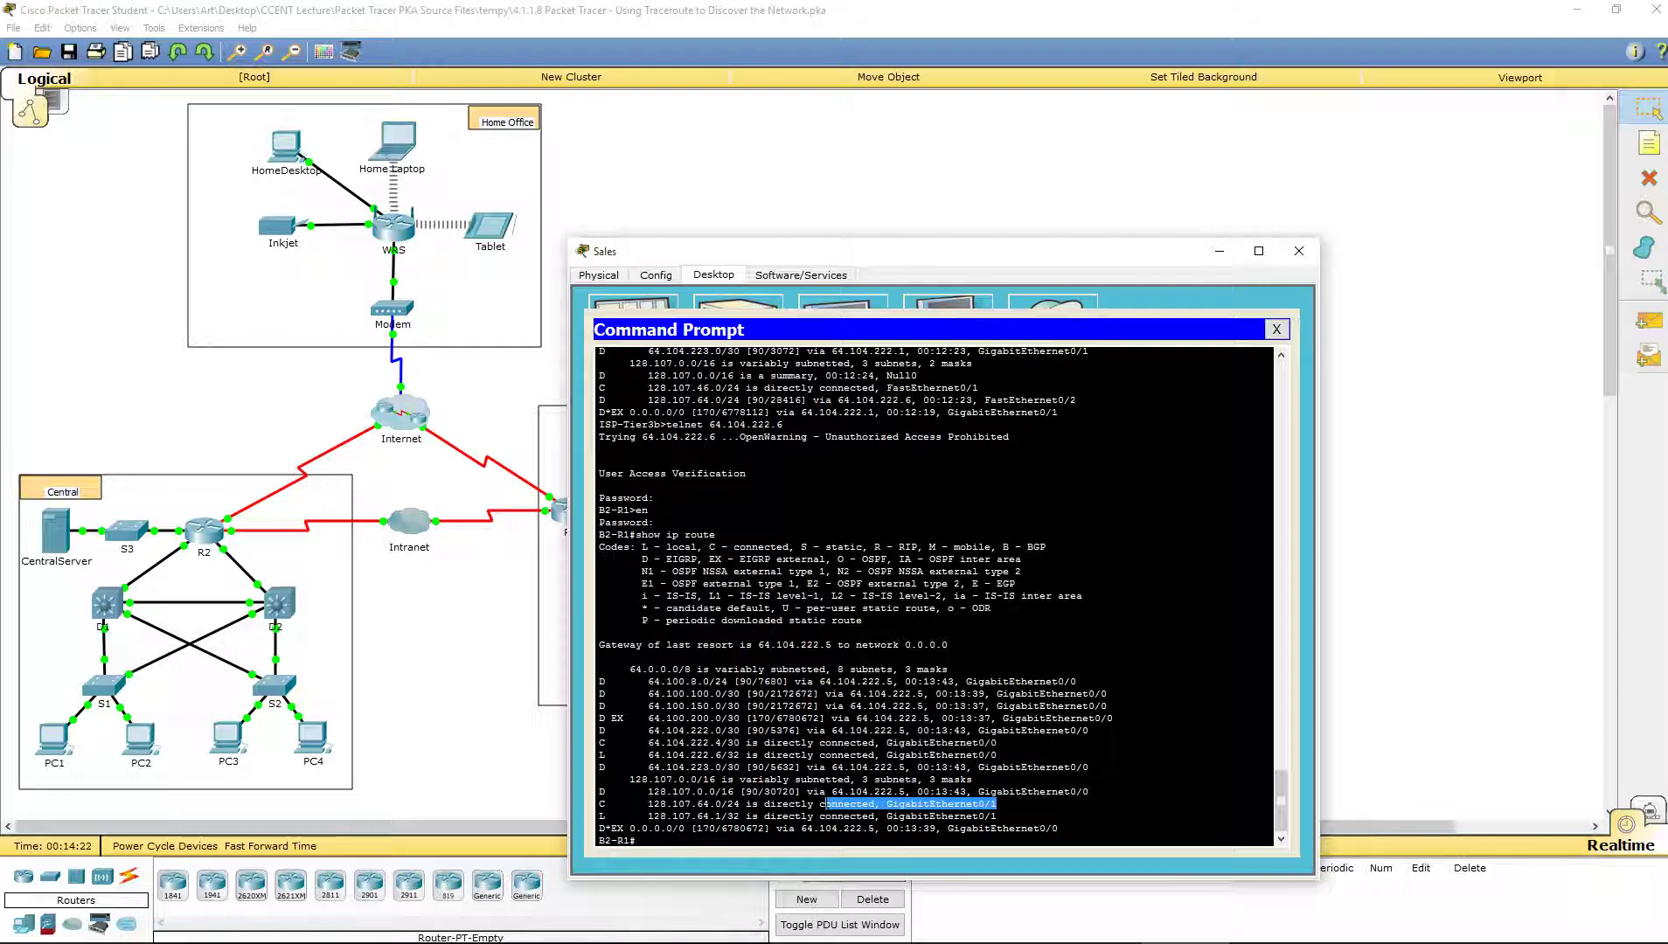